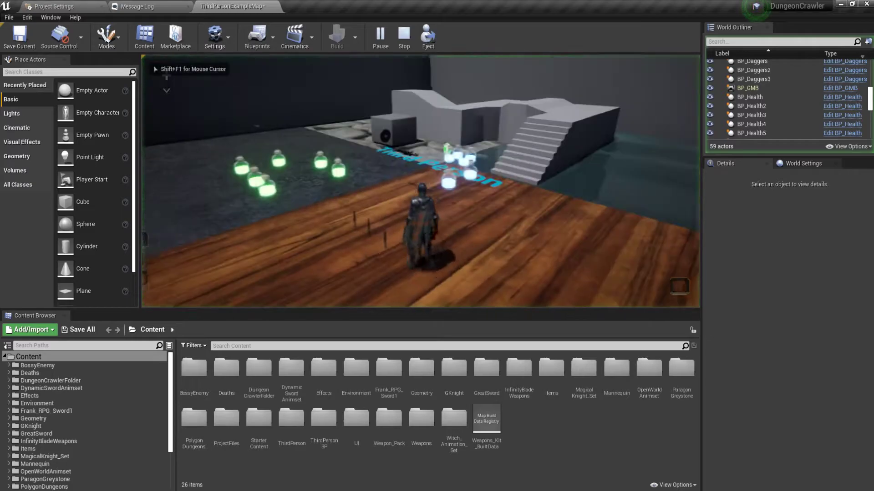
- Walk the character toward the green potions and the stairs, then stop the play session
{"action": "key", "text": "w"}
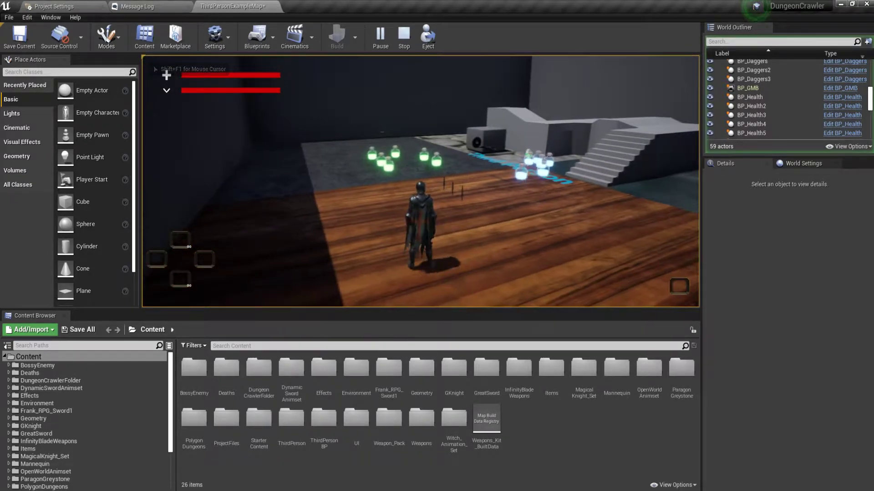
{"action": "key", "text": "w"}
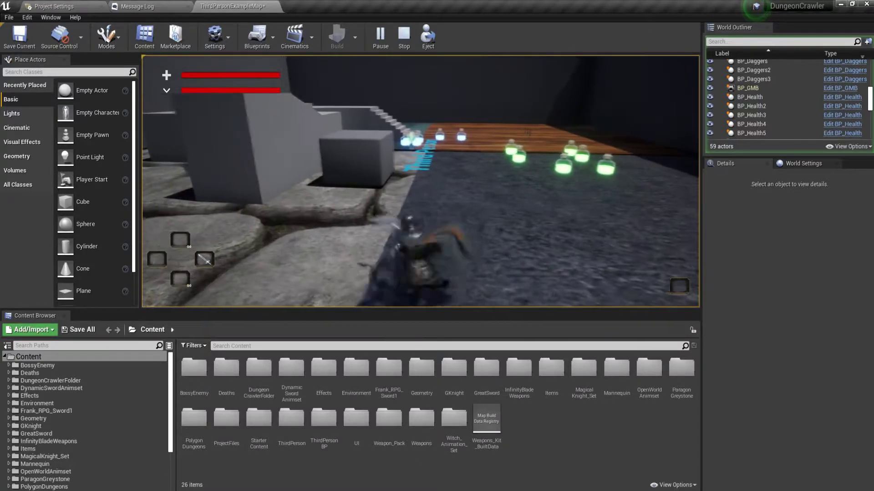
{"action": "key", "text": "Escape"}
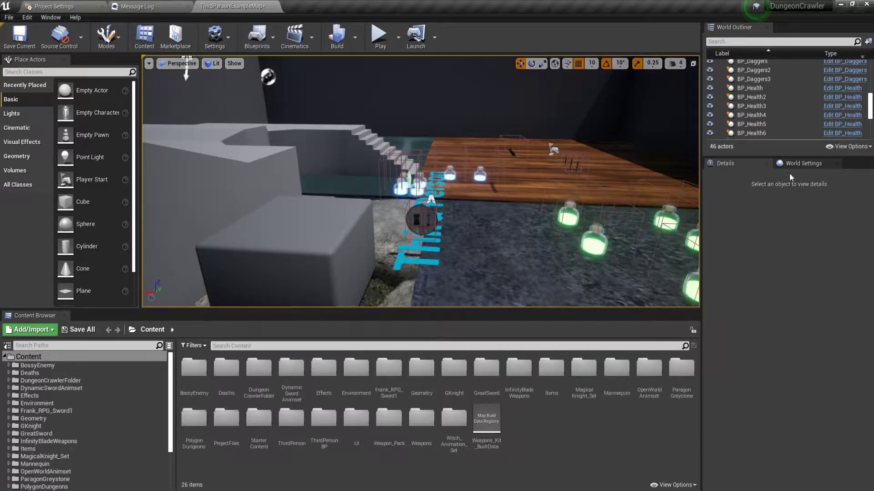
- Open BP_PlayerController for editing from the level's World Settings
{"action": "left_click", "coordinate": [800, 163]}
{"action": "left_click", "coordinate": [834, 281]}
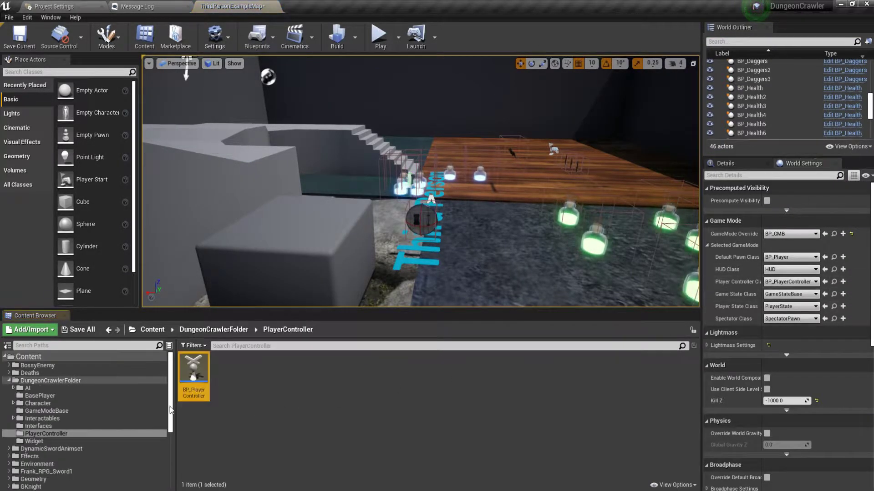
{"action": "double_click", "coordinate": [206, 378]}
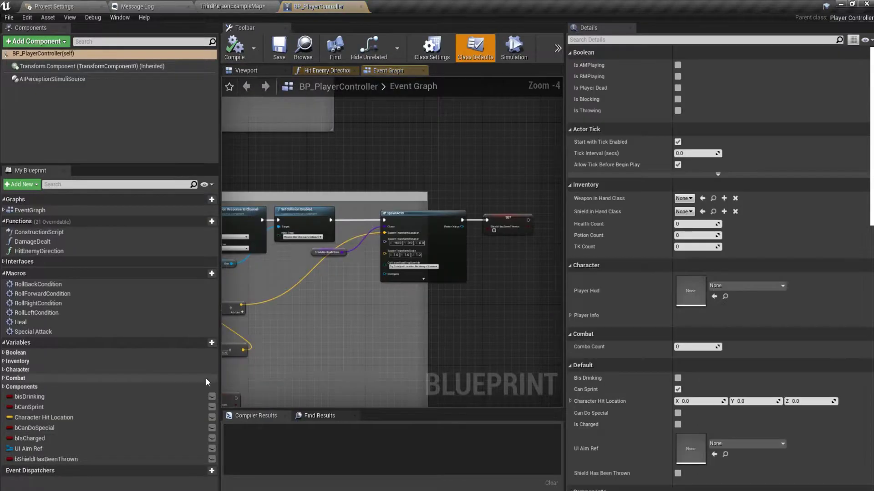
- Pan the Event Graph and box-select the Movement Logic and Mouse Controls groups together
{"action": "scroll", "coordinate": [307, 301], "scroll_direction": "down", "scroll_amount": 8}
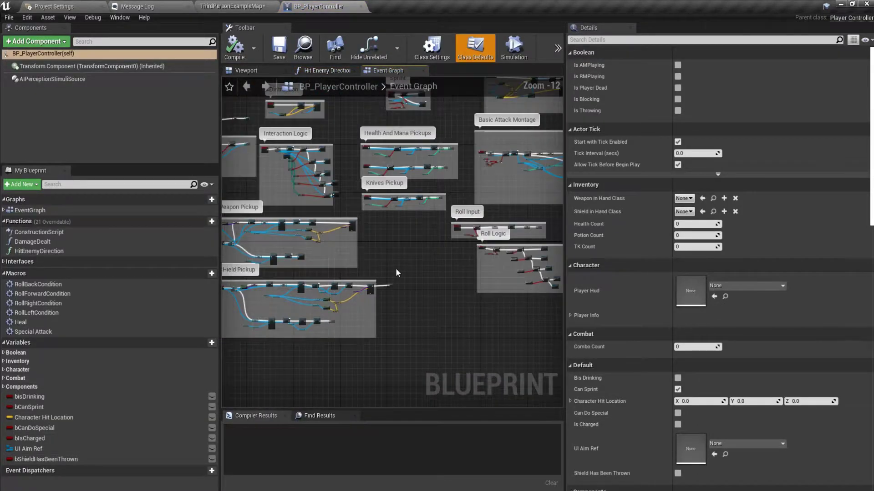
{"action": "mouse_move", "coordinate": [399, 310]}
{"action": "right_mouse_down"}
{"action": "mouse_move", "coordinate": [289, 366]}
{"action": "mouse_move", "coordinate": [503, 285]}
{"action": "mouse_move", "coordinate": [465, 292]}
{"action": "right_mouse_up"}
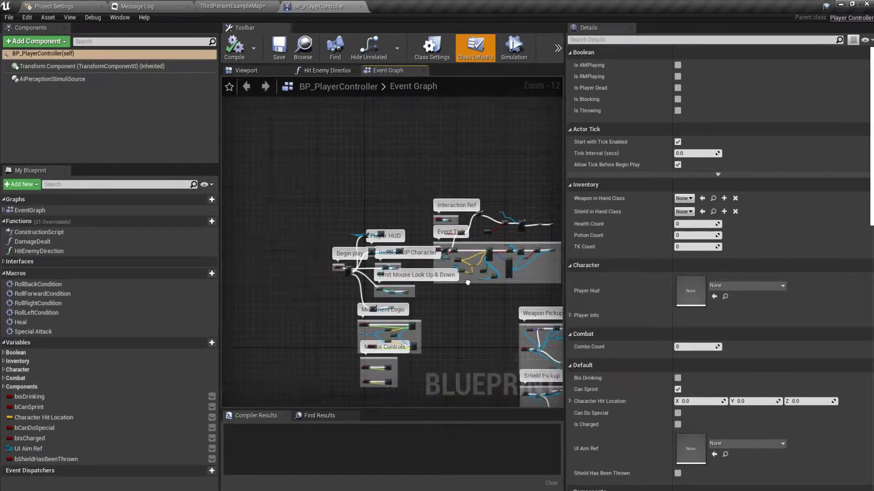
{"action": "scroll", "coordinate": [387, 249], "scroll_direction": "up", "scroll_amount": 4}
{"action": "scroll", "coordinate": [387, 250], "scroll_direction": "down", "scroll_amount": 4}
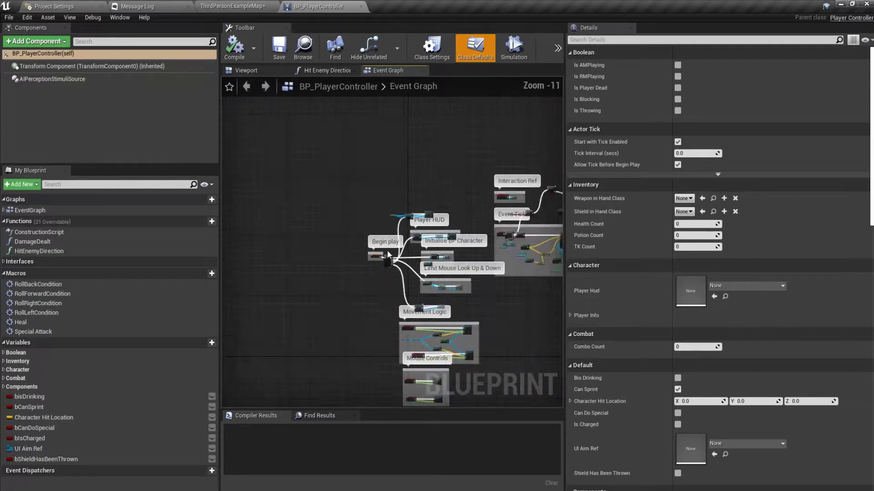
{"action": "mouse_move", "coordinate": [500, 291]}
{"action": "right_mouse_down"}
{"action": "mouse_move", "coordinate": [300, 305]}
{"action": "mouse_move", "coordinate": [514, 223]}
{"action": "right_mouse_up"}
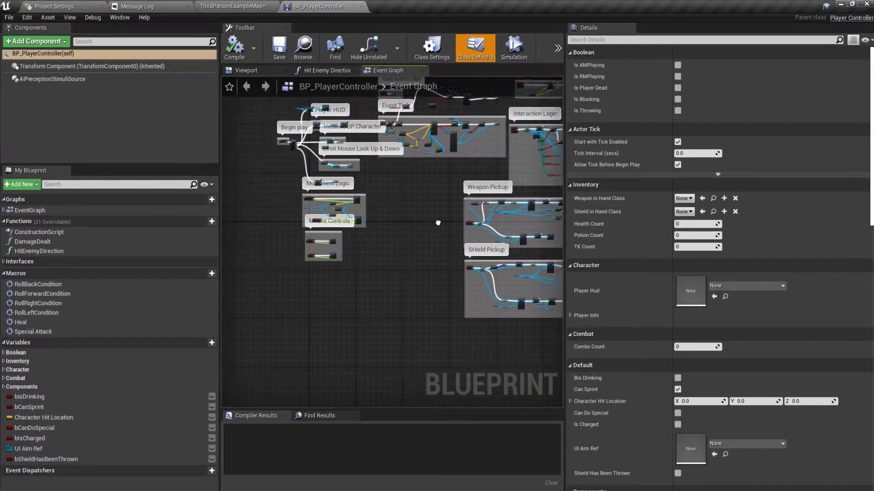
{"action": "scroll", "coordinate": [426, 244], "scroll_direction": "up", "scroll_amount": 5}
{"action": "scroll", "coordinate": [416, 242], "scroll_direction": "up", "scroll_amount": 4}
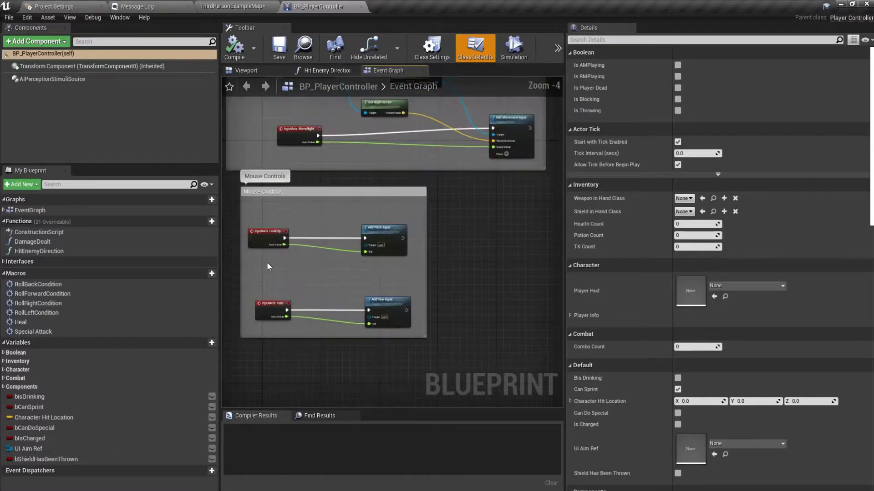
{"action": "right_click_drag", "start_coordinate": [267, 261], "coordinate": [321, 233]}
{"action": "scroll", "coordinate": [320, 232], "scroll_direction": "down", "scroll_amount": 2}
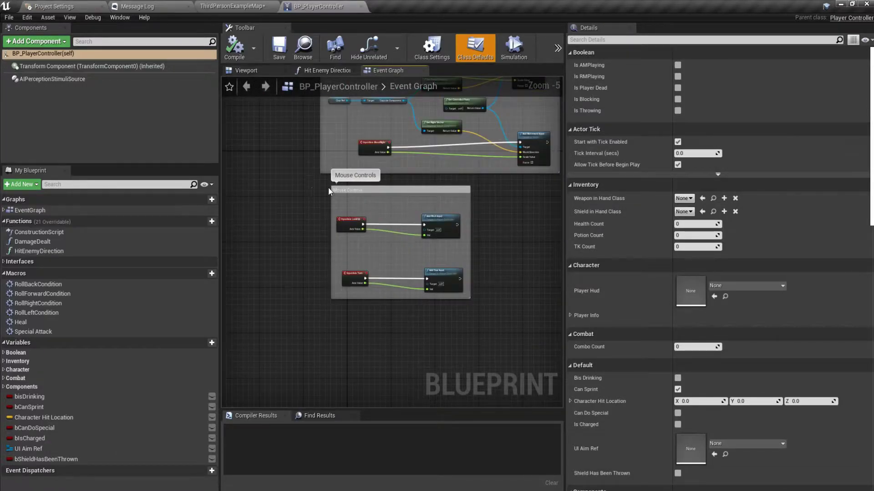
{"action": "left_click_drag", "start_coordinate": [324, 183], "coordinate": [516, 327]}
{"action": "scroll", "coordinate": [516, 327], "scroll_direction": "down", "scroll_amount": 2}
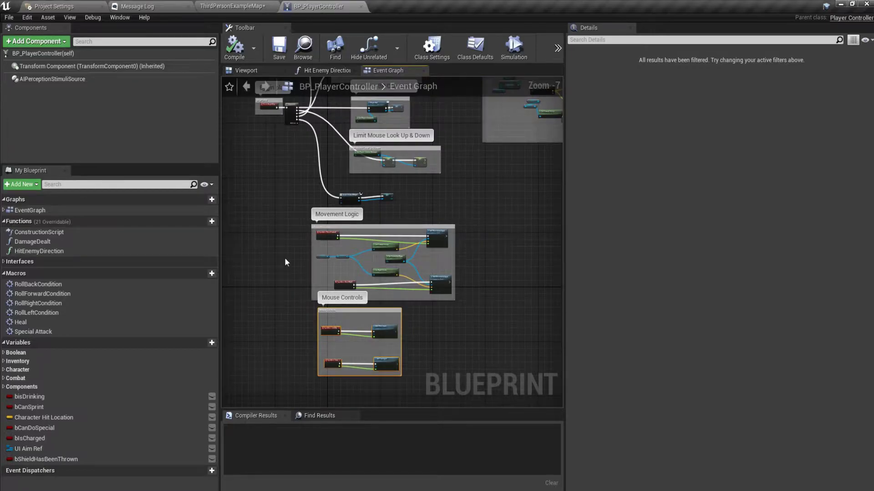
{"action": "mouse_move", "coordinate": [282, 219]}
{"action": "left_mouse_down"}
{"action": "mouse_move", "coordinate": [508, 368]}
{"action": "mouse_move", "coordinate": [506, 384]}
{"action": "left_mouse_up"}
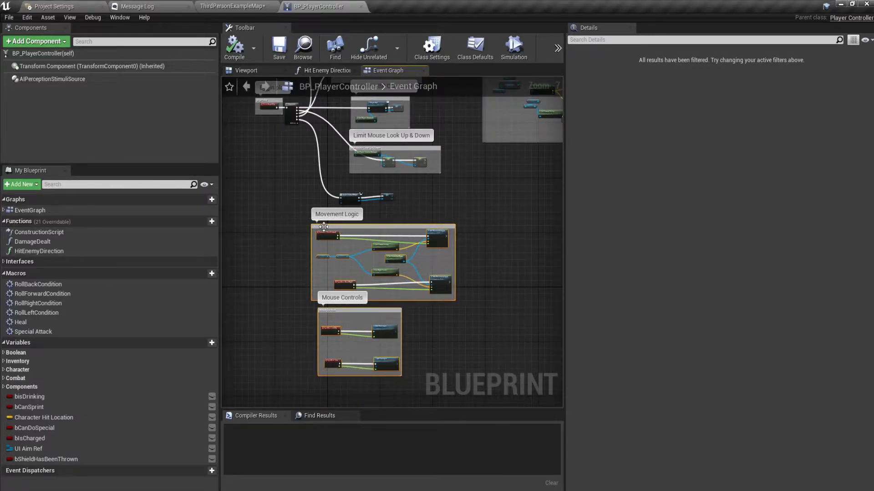
- Collapse the Movement Logic and Mouse Controls groups into one 'Movement And Mouse' node
{"action": "right_click", "coordinate": [333, 228]}
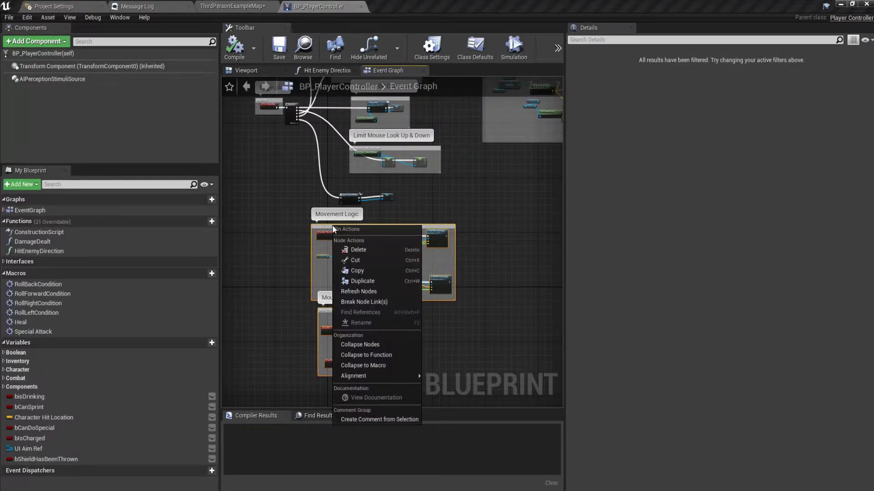
{"action": "left_click", "coordinate": [374, 346]}
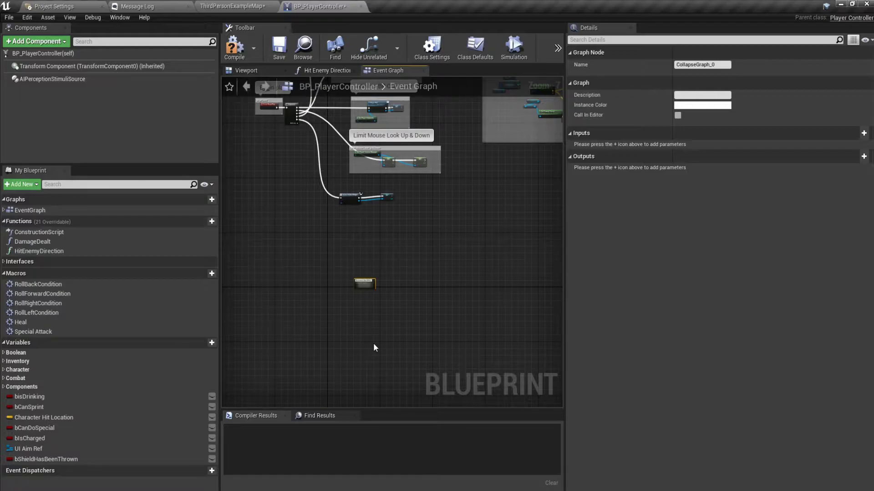
{"action": "key", "text": "ctrl+z"}
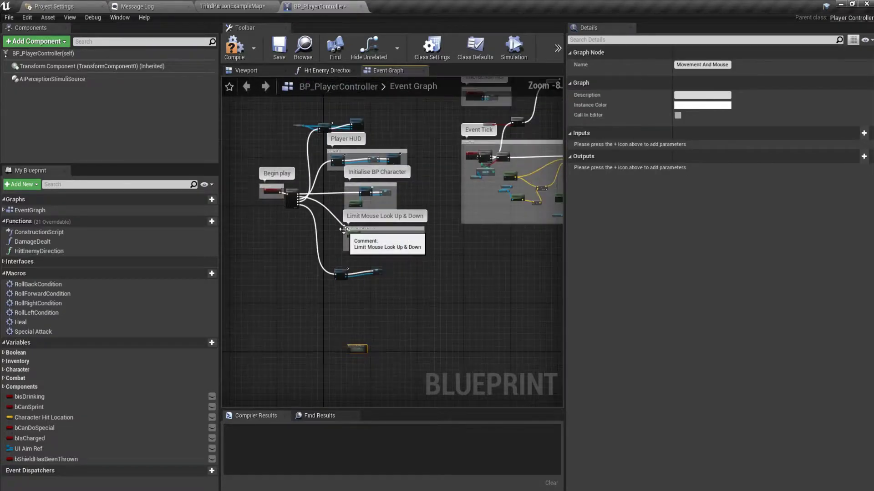
- Collapse the Begin Play nodes into a 'Begin Play' node and move Interaction Ref below Event Tick
{"action": "left_click_drag", "start_coordinate": [242, 117], "coordinate": [438, 297]}
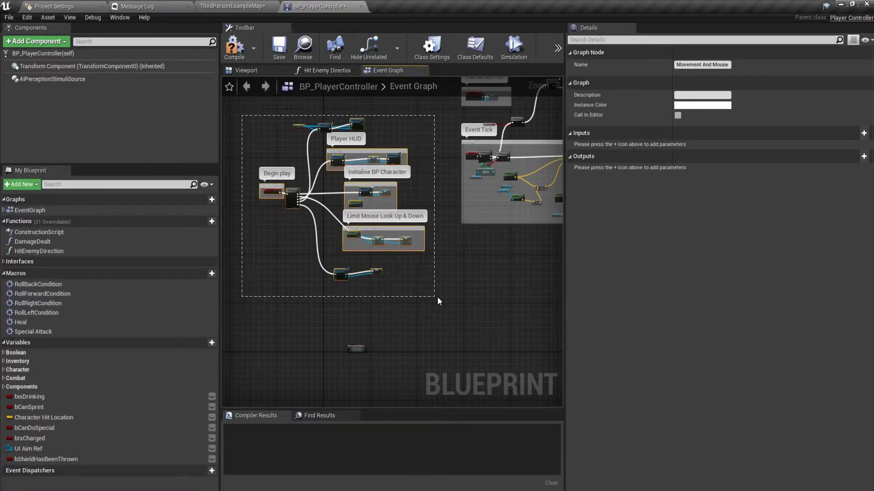
{"action": "right_click", "coordinate": [280, 189]}
{"action": "left_click", "coordinate": [327, 304]}
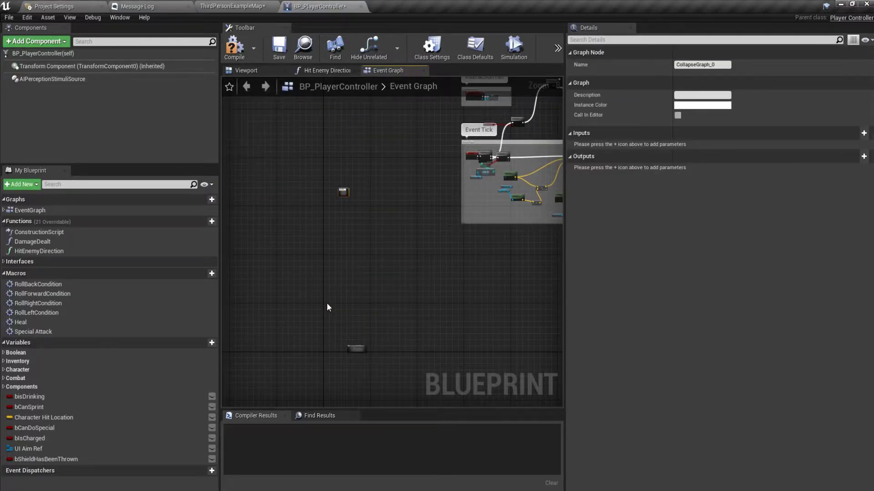
{"action": "key", "text": "Return"}
{"action": "key", "text": "Home"}
{"action": "mouse_move", "coordinate": [269, 170]}
{"action": "left_mouse_down"}
{"action": "mouse_move", "coordinate": [256, 266]}
{"action": "mouse_move", "coordinate": [270, 183]}
{"action": "mouse_move", "coordinate": [279, 250]}
{"action": "left_mouse_up"}
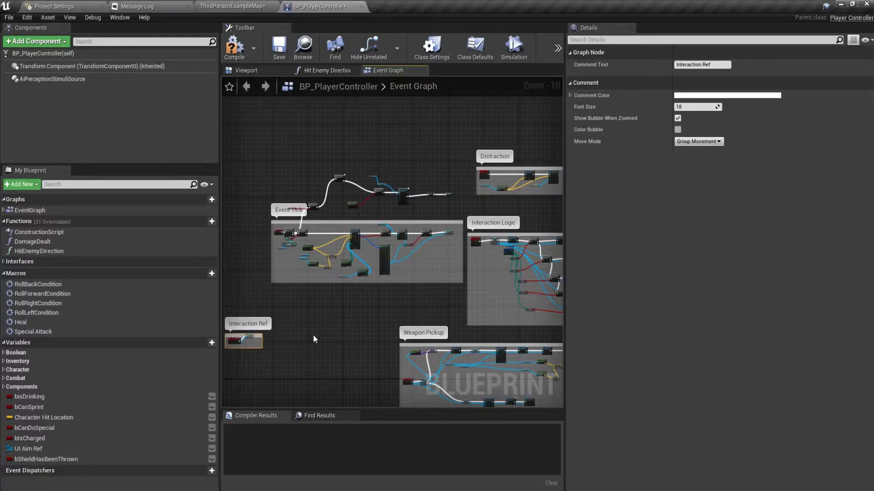
- Collapse the Interaction Ref nodes into a single node named 'Interaction Ref'
{"action": "right_click", "coordinate": [322, 274]}
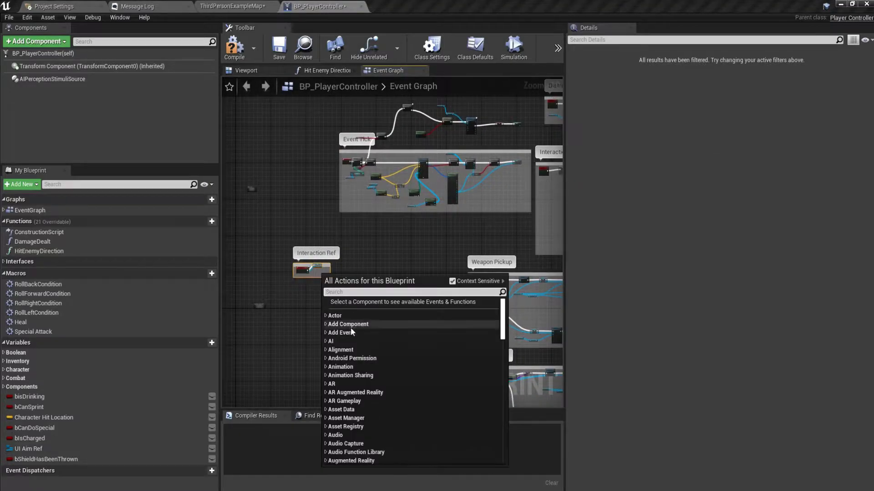
{"action": "right_click", "coordinate": [304, 270]}
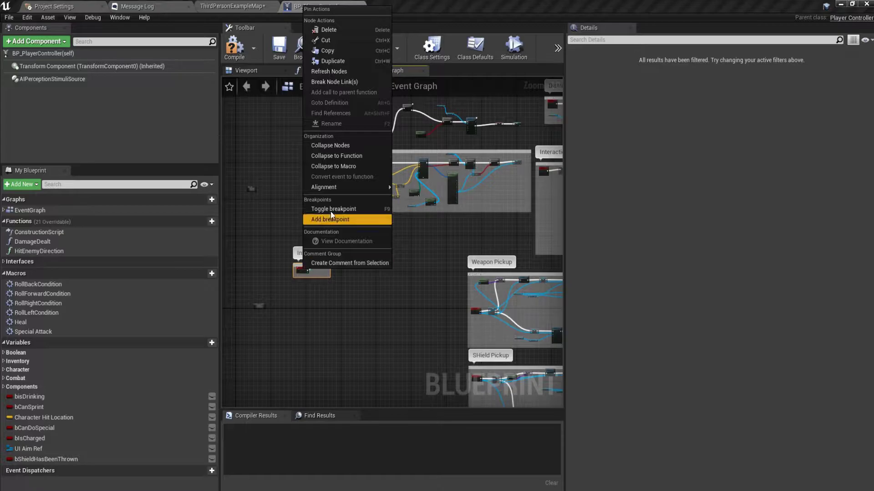
{"action": "left_click", "coordinate": [342, 144]}
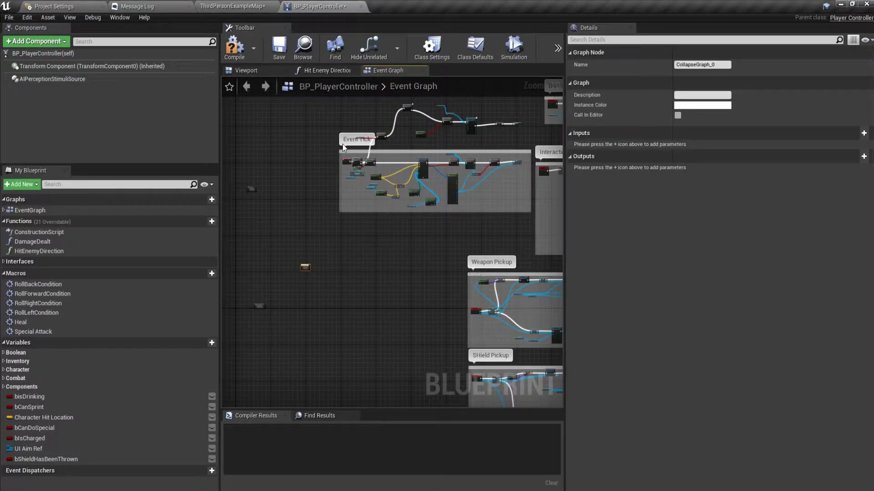
{"action": "key", "text": "Return"}
- Collapse the Event Tick group into a node named 'Event Tick'
{"action": "right_click_drag", "start_coordinate": [342, 144], "coordinate": [344, 177]}
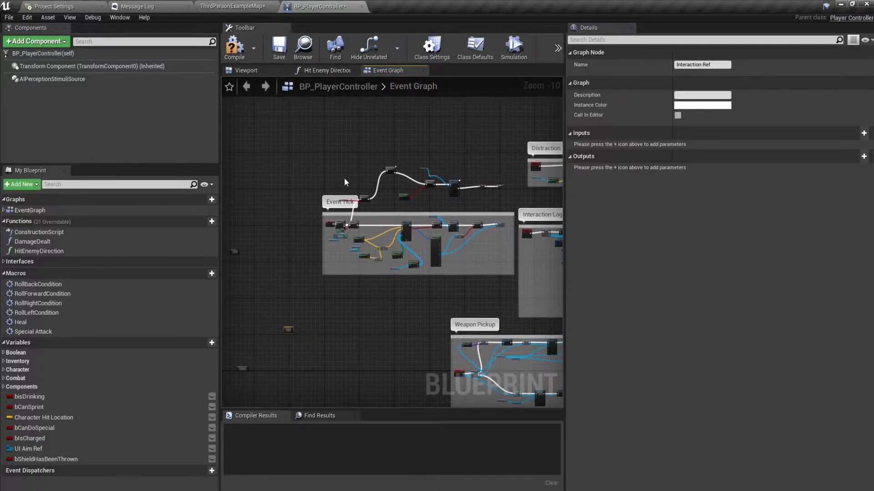
{"action": "left_click_drag", "start_coordinate": [344, 180], "coordinate": [515, 288]}
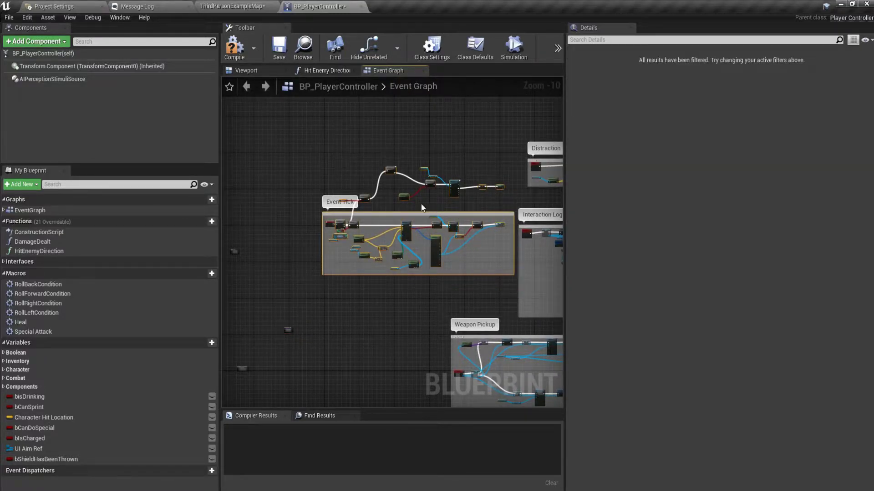
{"action": "right_click", "coordinate": [390, 169]}
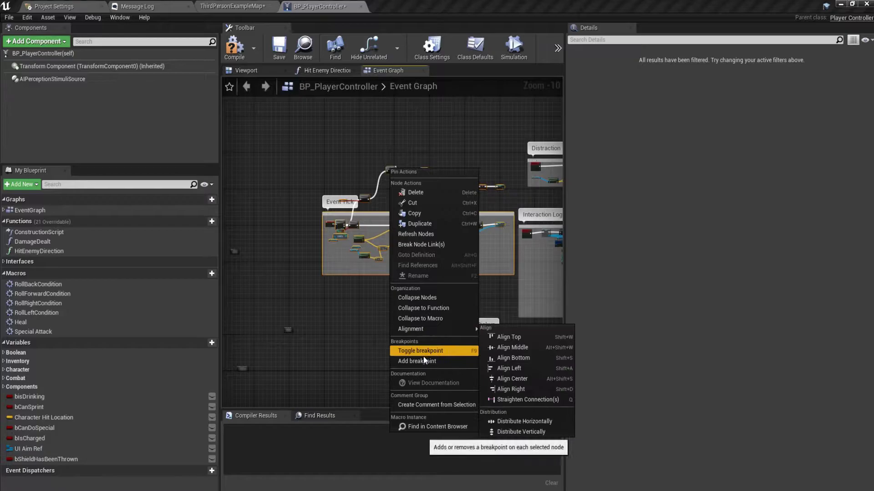
{"action": "left_click", "coordinate": [422, 297]}
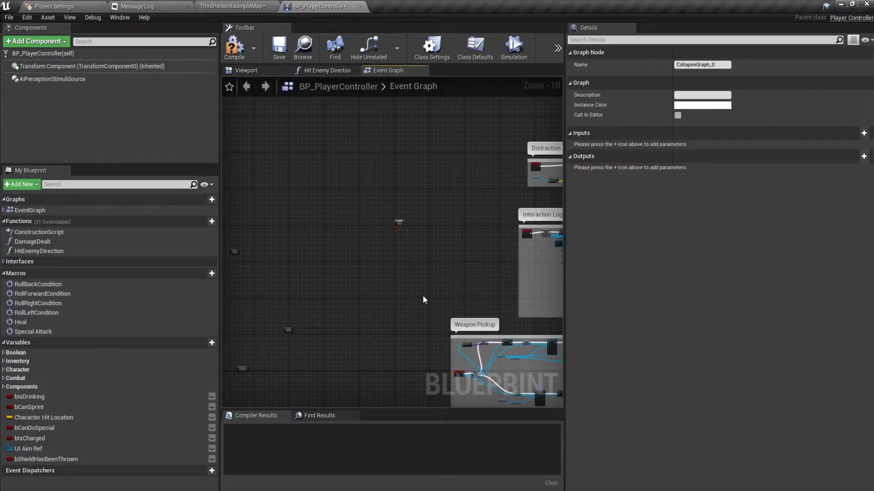
{"action": "type", "text": "Event Tick"}
{"action": "key", "text": "Return"}
- Arrange the Interaction Ref and Movement And Mouse collapsed nodes beside the others
{"action": "right_click_drag", "start_coordinate": [239, 255], "coordinate": [267, 259]}
{"action": "left_click_drag", "start_coordinate": [268, 259], "coordinate": [407, 228]}
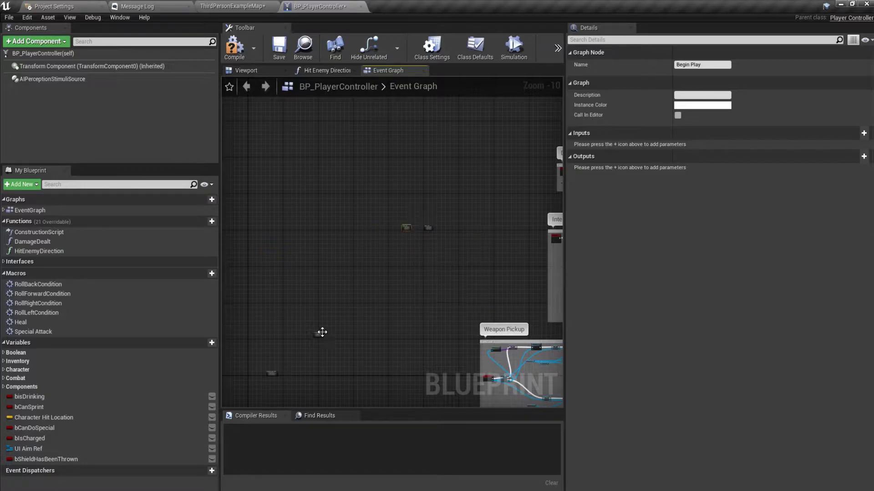
{"action": "mouse_move", "coordinate": [318, 334]}
{"action": "left_mouse_down"}
{"action": "mouse_move", "coordinate": [406, 258]}
{"action": "mouse_move", "coordinate": [407, 241]}
{"action": "left_mouse_up"}
{"action": "left_click_drag", "start_coordinate": [272, 373], "coordinate": [430, 241]}
{"action": "scroll", "coordinate": [430, 241], "scroll_direction": "down", "scroll_amount": 1}
{"action": "right_click_drag", "start_coordinate": [430, 242], "coordinate": [234, 259]}
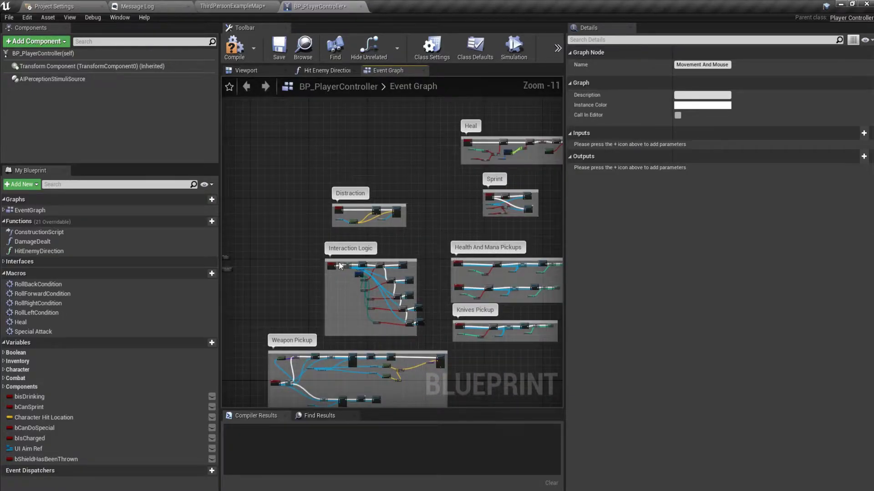
{"action": "left_click_drag", "start_coordinate": [310, 254], "coordinate": [436, 341]}
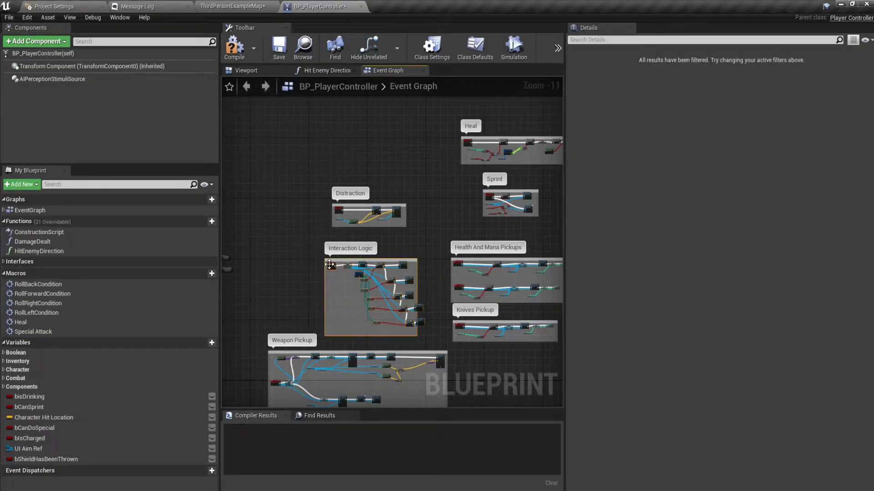
- Collapse the Interaction Logic group into a node named 'Interaction Logic'
{"action": "right_click_drag", "start_coordinate": [427, 309], "coordinate": [438, 328]}
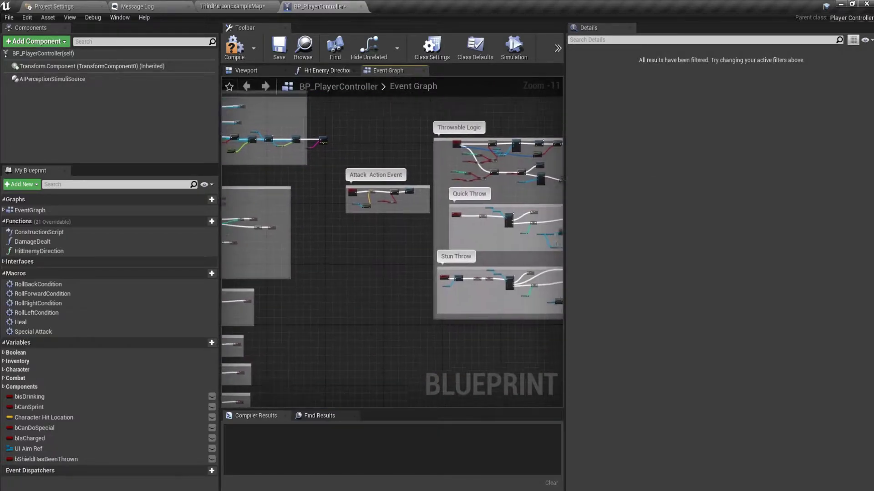
{"action": "scroll", "coordinate": [341, 317], "scroll_direction": "up", "scroll_amount": 2}
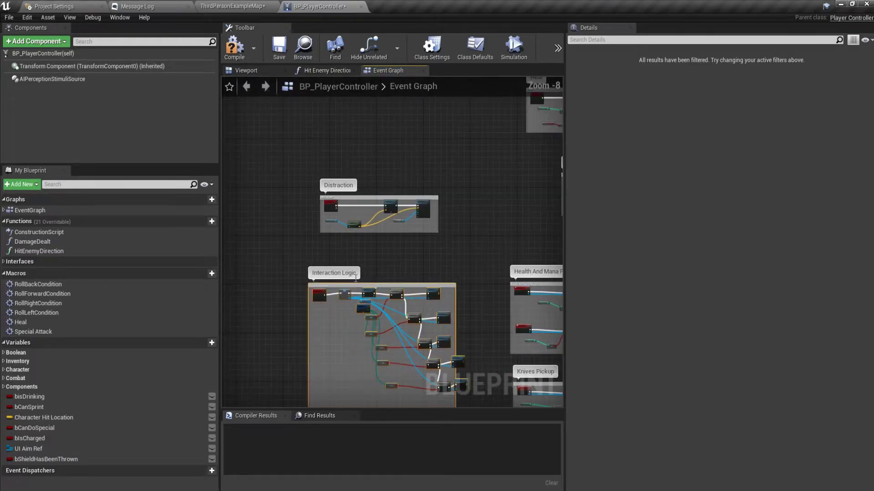
{"action": "scroll", "coordinate": [341, 317], "scroll_direction": "up", "scroll_amount": 2}
{"action": "right_click_drag", "start_coordinate": [341, 317], "coordinate": [347, 250]}
{"action": "scroll", "coordinate": [318, 247], "scroll_direction": "up", "scroll_amount": 3}
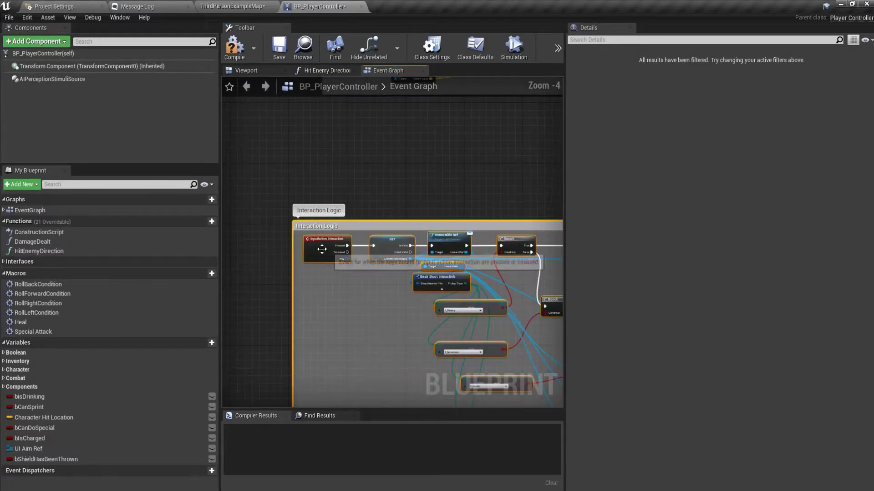
{"action": "right_click", "coordinate": [318, 246]}
{"action": "mouse_move", "coordinate": [354, 410]}
{"action": "left_click", "coordinate": [354, 367]}
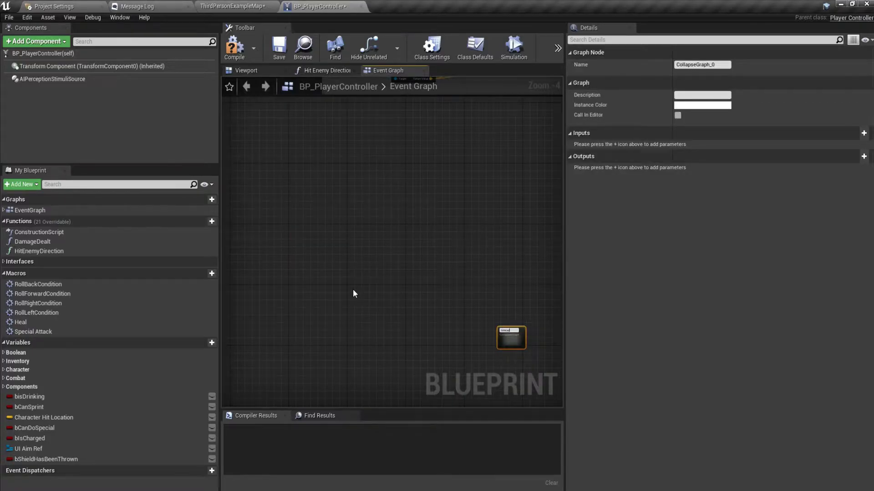
{"action": "type", "text": "Interaction Logic"}
{"action": "key", "text": "Return"}
- Collapse the Distraction group into a node named 'Distraction Logic'
{"action": "scroll", "coordinate": [402, 299], "scroll_direction": "down", "scroll_amount": 5}
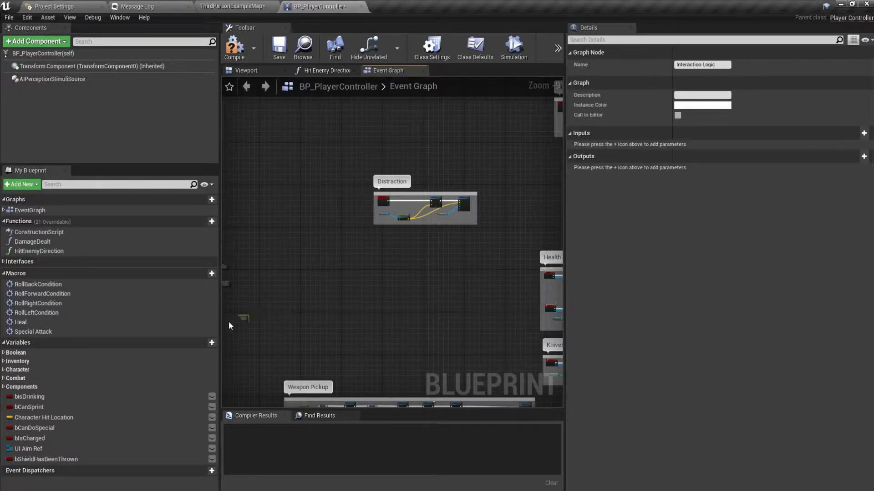
{"action": "mouse_move", "coordinate": [228, 321]}
{"action": "right_mouse_down"}
{"action": "mouse_move", "coordinate": [315, 319]}
{"action": "mouse_move", "coordinate": [165, 331]}
{"action": "right_mouse_up"}
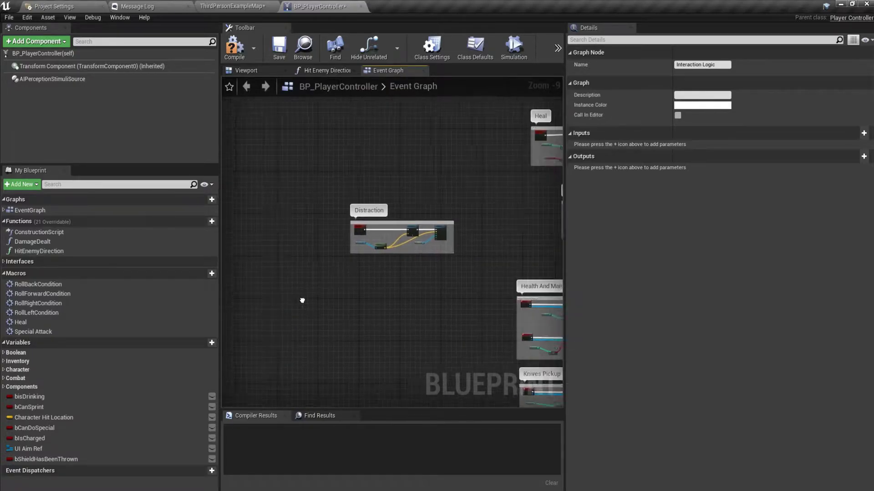
{"action": "left_click", "coordinate": [422, 240]}
{"action": "right_click", "coordinate": [405, 234]}
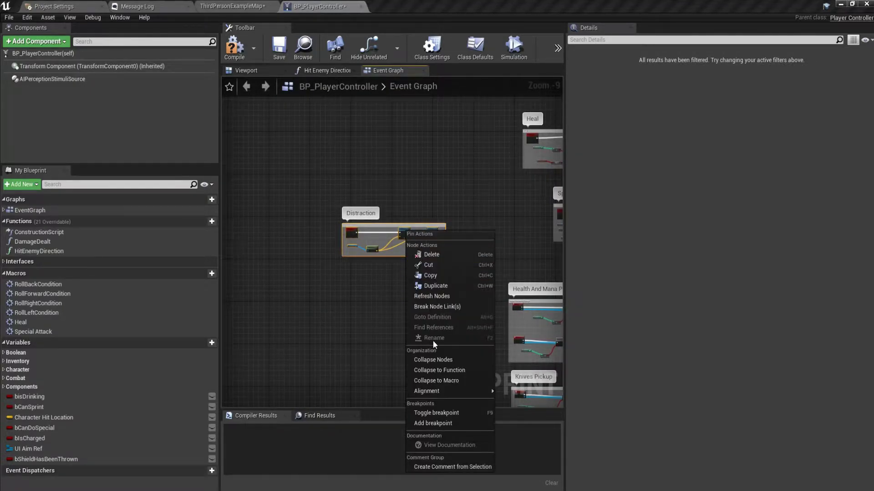
{"action": "left_click", "coordinate": [433, 358]}
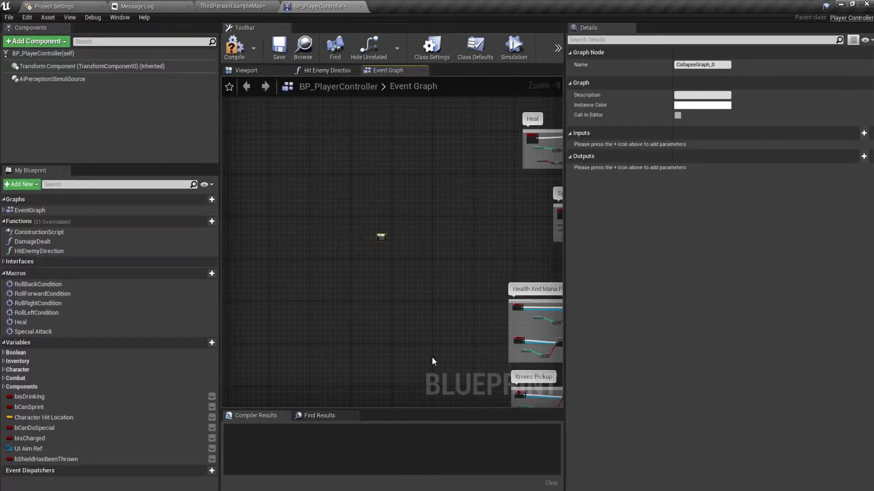
{"action": "scroll", "coordinate": [406, 306], "scroll_direction": "up", "scroll_amount": 10}
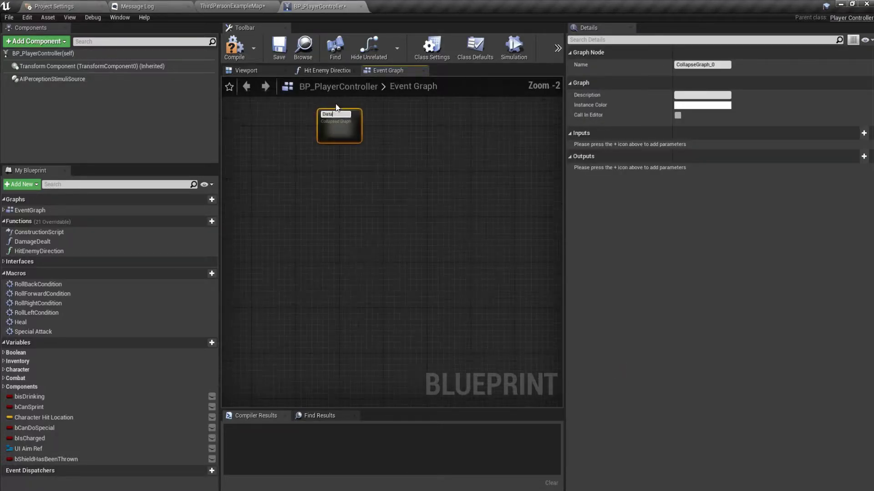
{"action": "type", "text": "Distraction "}
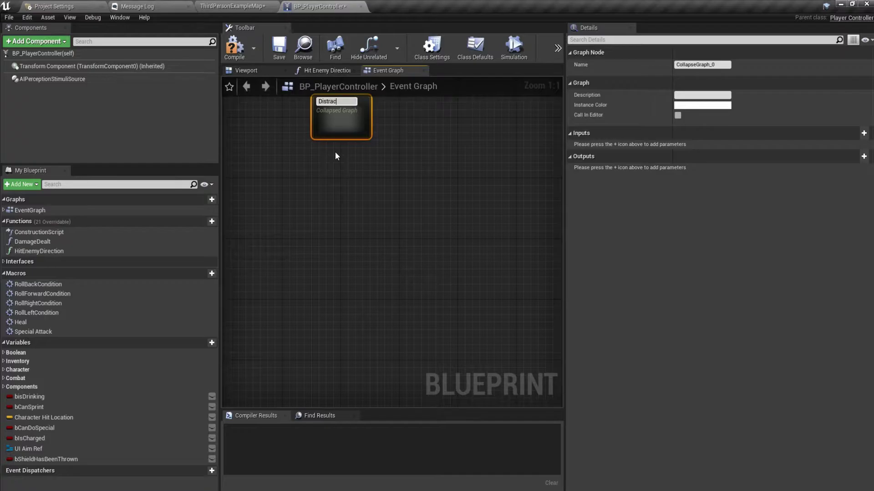
{"action": "type", "text": "Logic"}
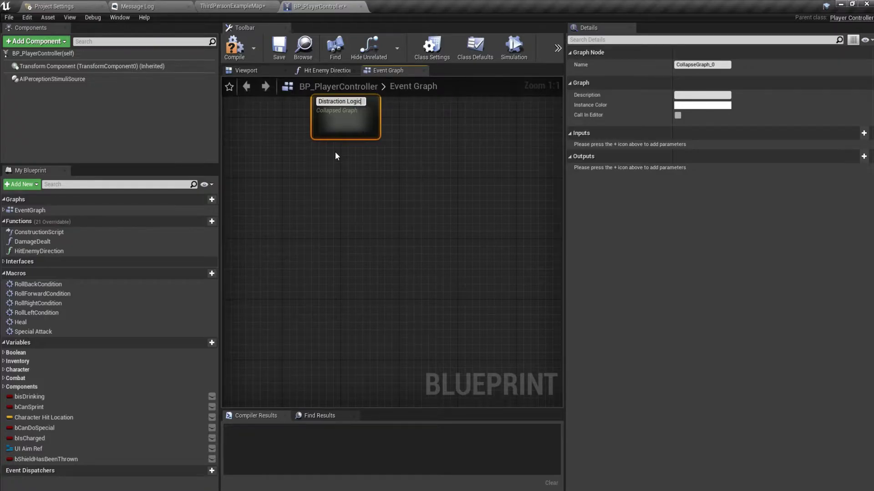
{"action": "key", "text": "Return"}
- Collapse the Heal group into a node named 'Heal Logic'
{"action": "scroll", "coordinate": [337, 136], "scroll_direction": "down", "scroll_amount": 7}
{"action": "scroll", "coordinate": [432, 255], "scroll_direction": "down", "scroll_amount": 5}
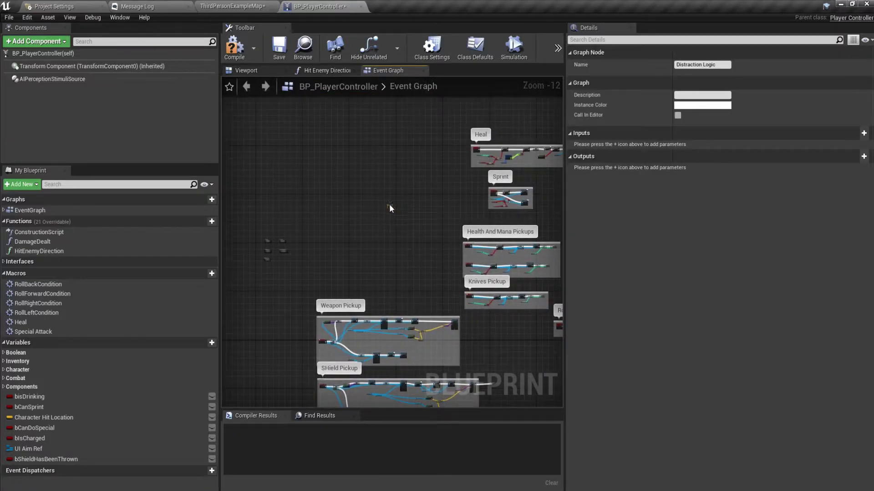
{"action": "right_click_drag", "start_coordinate": [441, 217], "coordinate": [269, 257]}
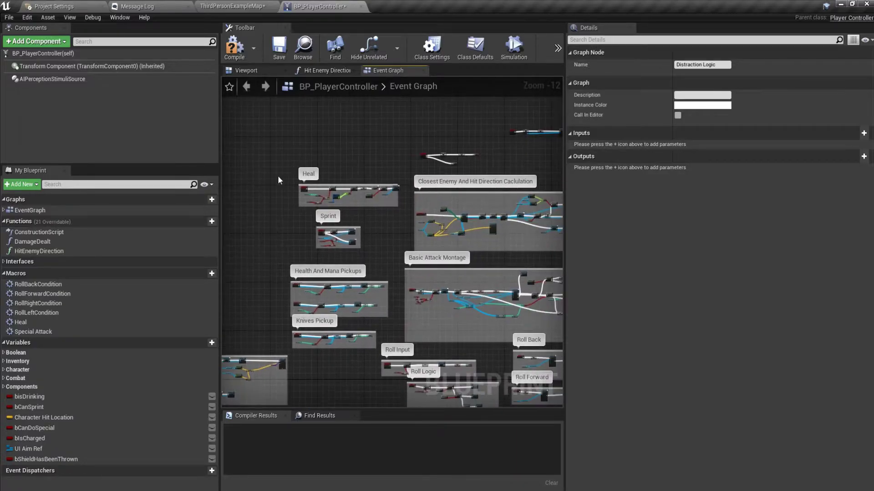
{"action": "right_click", "coordinate": [305, 187]}
{"action": "left_click", "coordinate": [333, 306]}
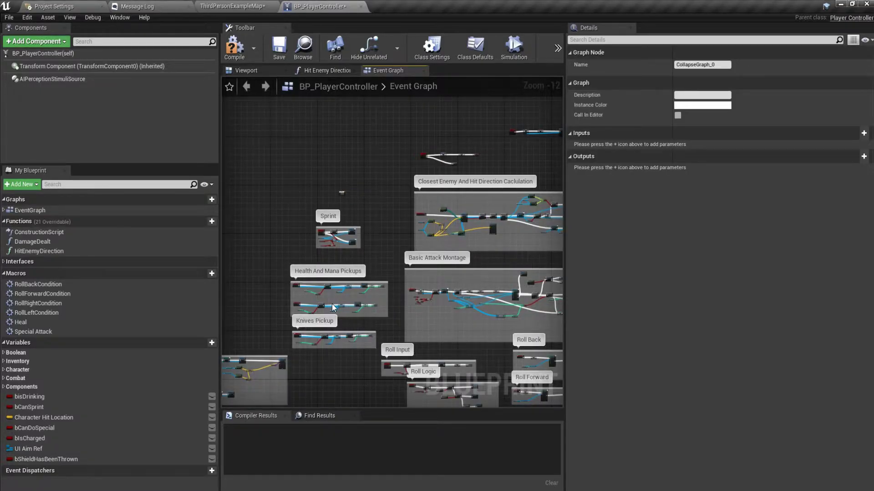
{"action": "key", "text": "Return"}
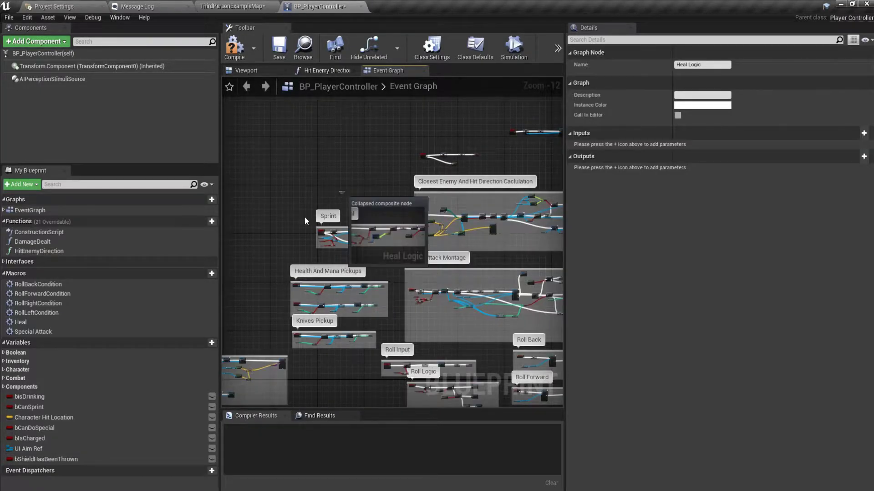
- Collapse the Weapon Pickup group, then the Shield Pickup group as 'Shield Pickup Logic'
{"action": "right_click_drag", "start_coordinate": [345, 195], "coordinate": [349, 299]}
{"action": "right_click_drag", "start_coordinate": [496, 307], "coordinate": [325, 190]}
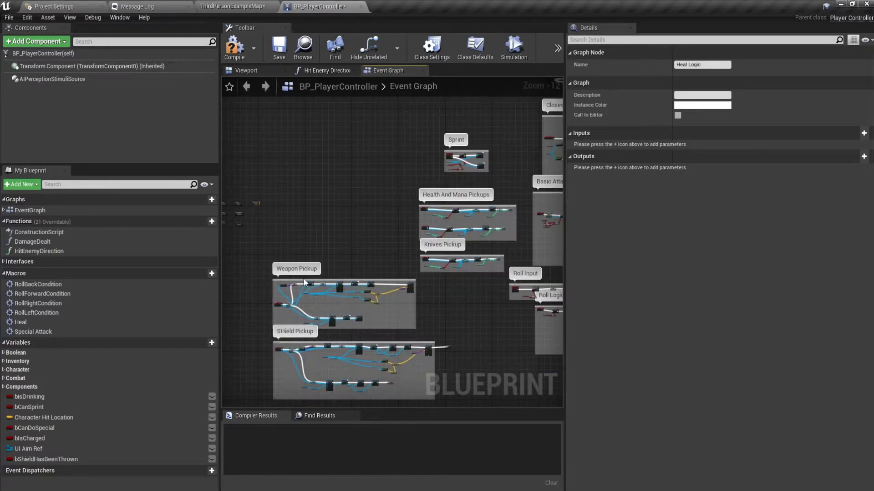
{"action": "mouse_move", "coordinate": [286, 223]}
{"action": "left_mouse_down"}
{"action": "mouse_move", "coordinate": [397, 282]}
{"action": "mouse_move", "coordinate": [449, 288]}
{"action": "left_mouse_up"}
{"action": "right_click", "coordinate": [312, 243]}
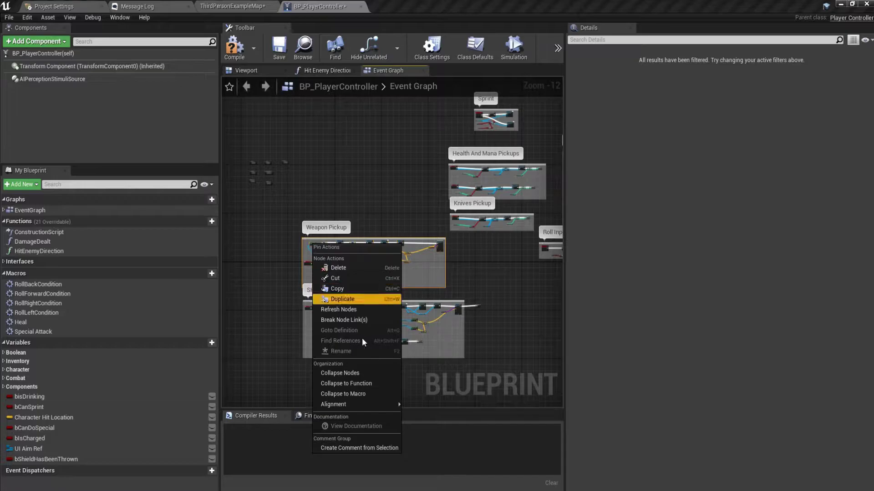
{"action": "left_click", "coordinate": [358, 373]}
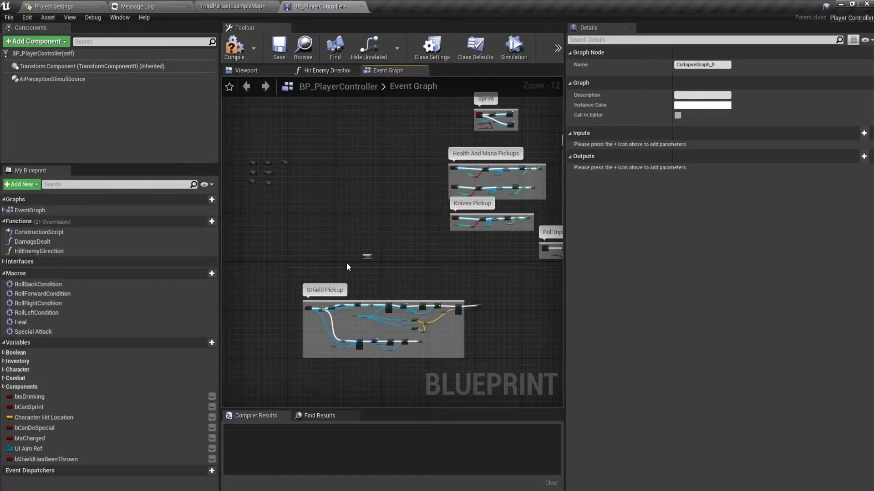
{"action": "left_click", "coordinate": [410, 337]}
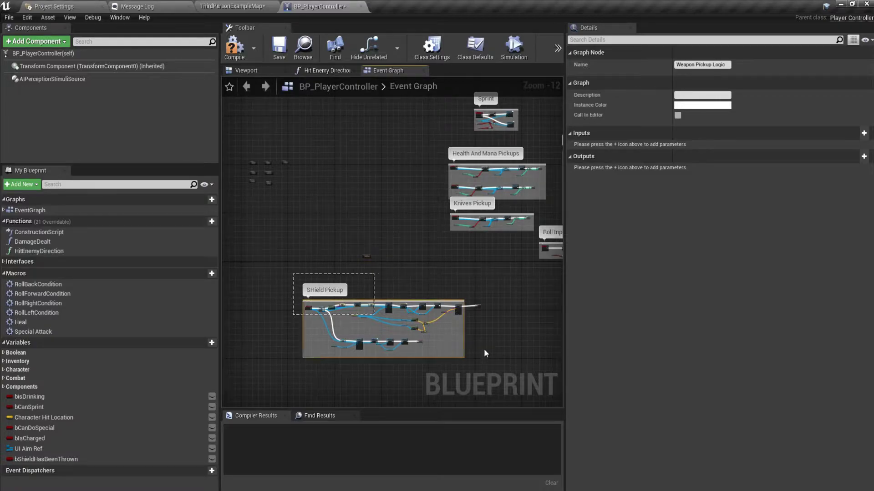
{"action": "right_click", "coordinate": [313, 311]}
{"action": "left_click", "coordinate": [341, 185]}
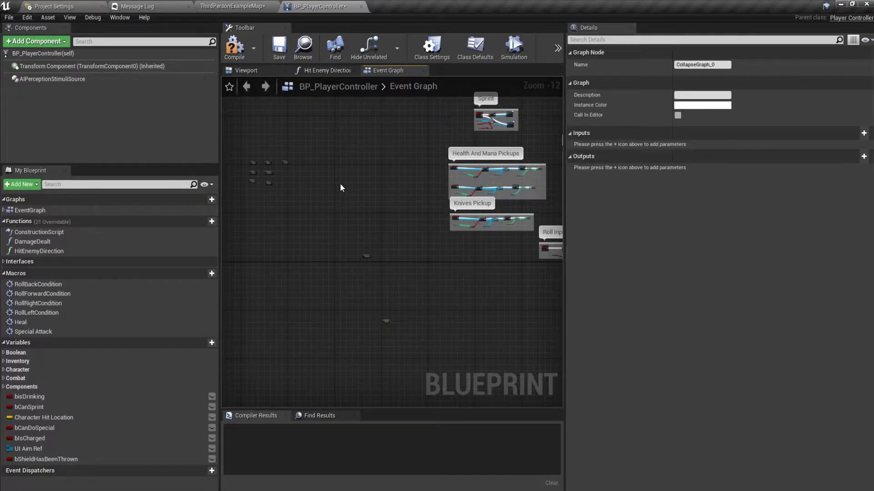
{"action": "key", "text": "Return"}
- Reframe the view around the collapsed nodes and select the Shield Pickup Logic node
{"action": "scroll", "coordinate": [340, 184], "scroll_direction": "up", "scroll_amount": 1}
{"action": "left_click_drag", "start_coordinate": [351, 261], "coordinate": [436, 368]}
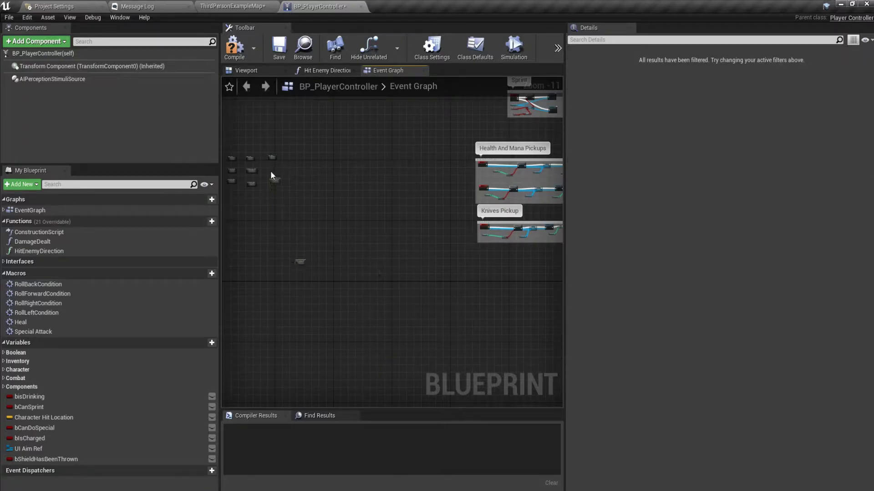
{"action": "scroll", "coordinate": [275, 193], "scroll_direction": "up", "scroll_amount": 4}
{"action": "mouse_move", "coordinate": [275, 193]}
{"action": "right_mouse_down"}
{"action": "mouse_move", "coordinate": [338, 237]}
{"action": "mouse_move", "coordinate": [296, 280]}
{"action": "right_mouse_up"}
{"action": "left_click", "coordinate": [371, 316]}
{"action": "left_click", "coordinate": [338, 209]}
{"action": "scroll", "coordinate": [342, 227], "scroll_direction": "down", "scroll_amount": 1}
{"action": "scroll", "coordinate": [297, 286], "scroll_direction": "down", "scroll_amount": 3}
- Collapse the Sprint group into a node named 'Sprint Logic'
{"action": "scroll", "coordinate": [278, 301], "scroll_direction": "down", "scroll_amount": 1}
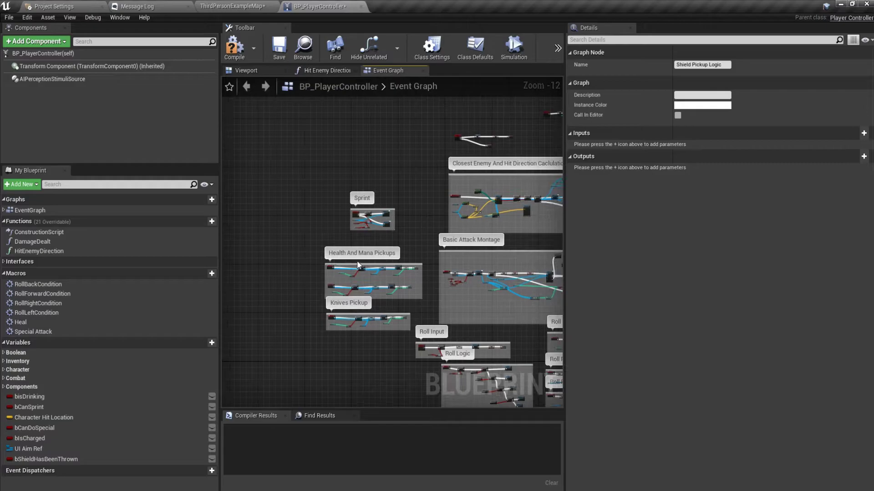
{"action": "left_click_drag", "start_coordinate": [347, 188], "coordinate": [411, 234]}
{"action": "right_click", "coordinate": [357, 213]}
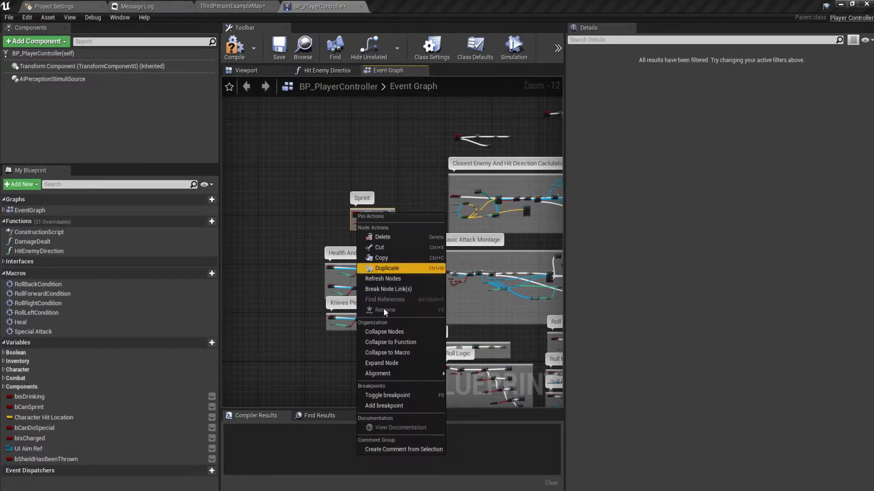
{"action": "left_click", "coordinate": [387, 333]}
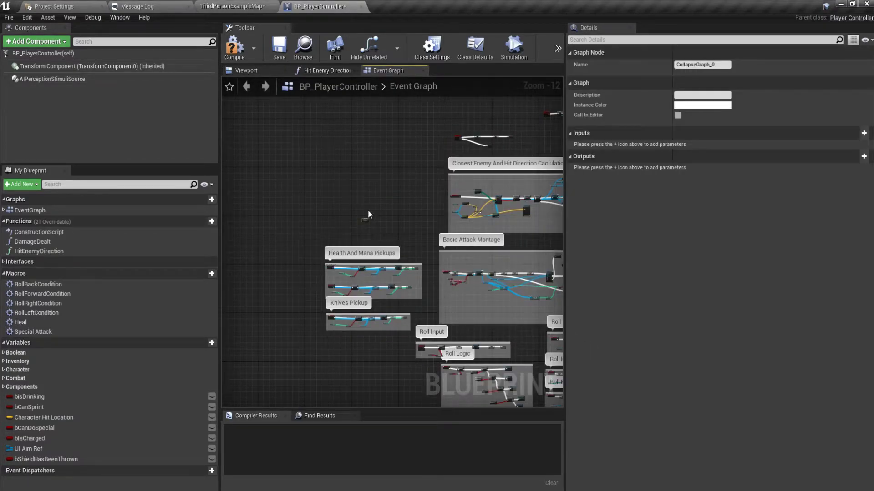
{"action": "type", "text": "Sprint Logic"}
{"action": "key", "text": "Return"}
- Collapse the Health And Mana Pickups group into a 'Health And Mana Logic' node
{"action": "left_click_drag", "start_coordinate": [312, 248], "coordinate": [430, 305]}
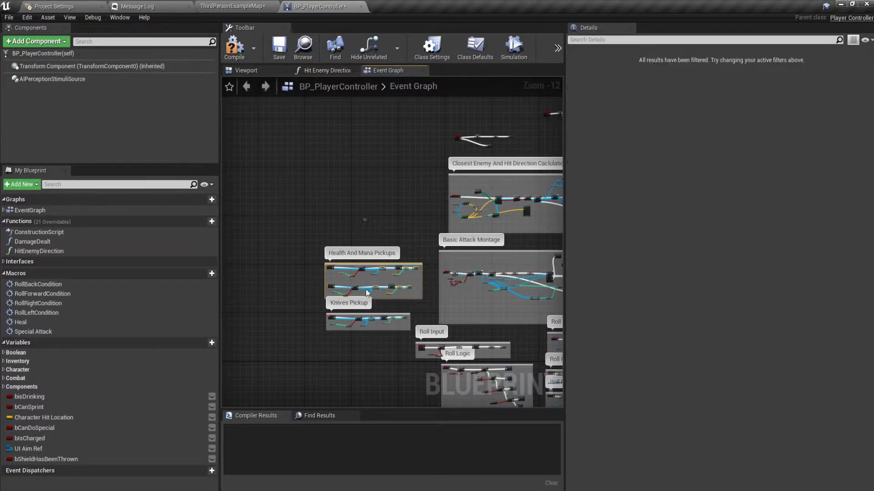
{"action": "right_click", "coordinate": [331, 267]}
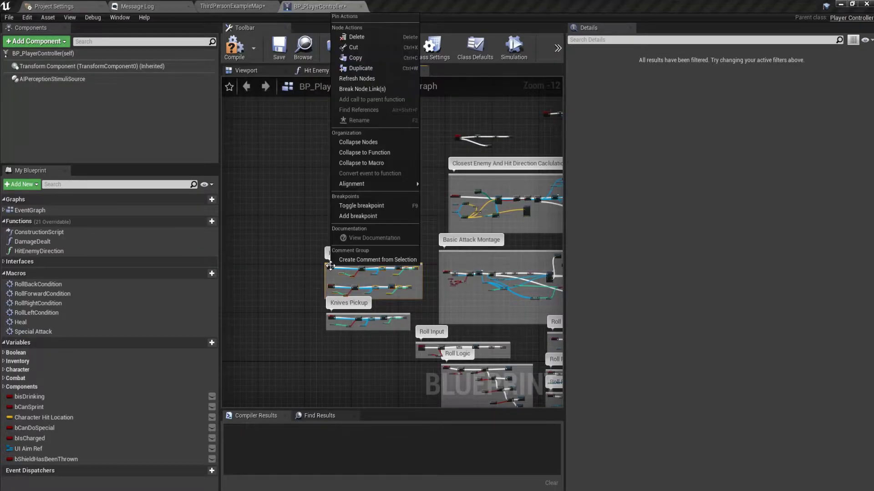
{"action": "left_click", "coordinate": [360, 143]}
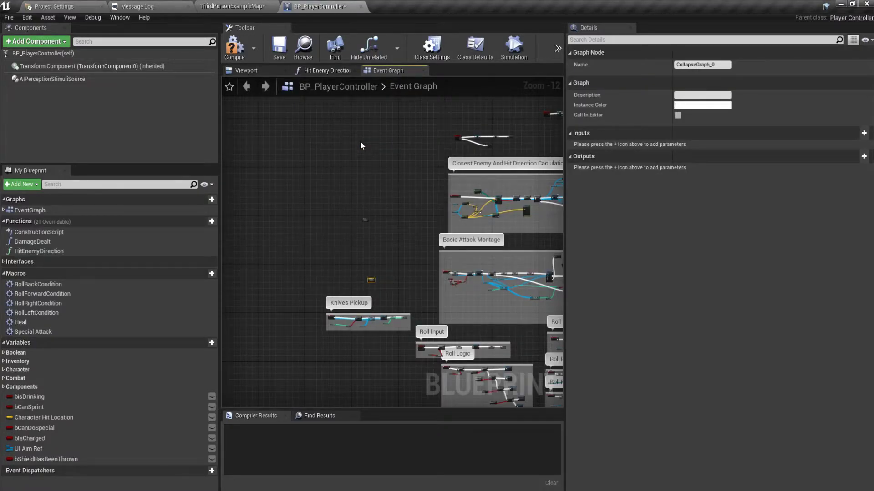
{"action": "key", "text": "Return"}
- Collapse the Knives Pickup group into 'Knives Pickup Logic' and gather all collapsed nodes together
{"action": "left_click_drag", "start_coordinate": [312, 290], "coordinate": [415, 334]}
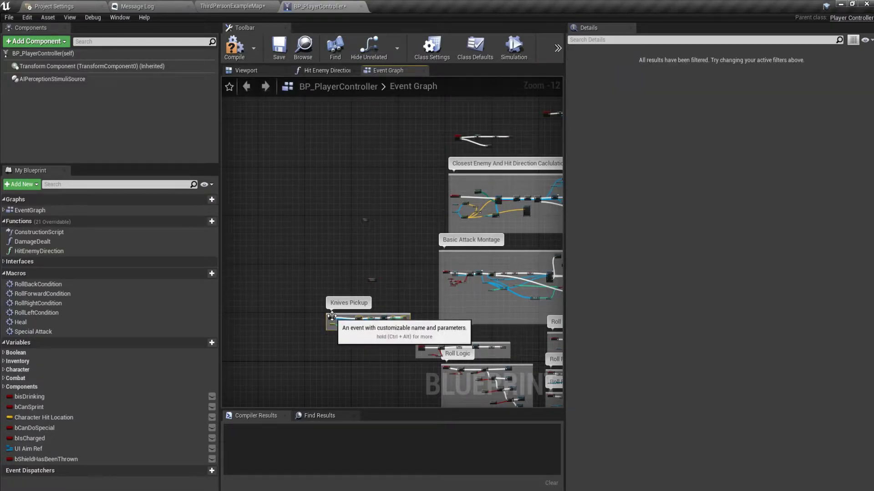
{"action": "right_click", "coordinate": [332, 316]}
{"action": "left_click", "coordinate": [363, 193]}
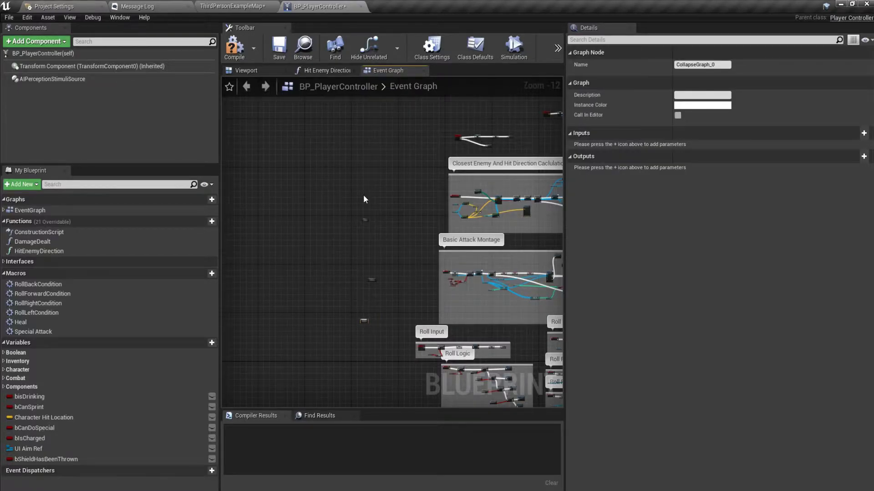
{"action": "key", "text": "Return"}
{"action": "left_click_drag", "start_coordinate": [309, 203], "coordinate": [397, 340]}
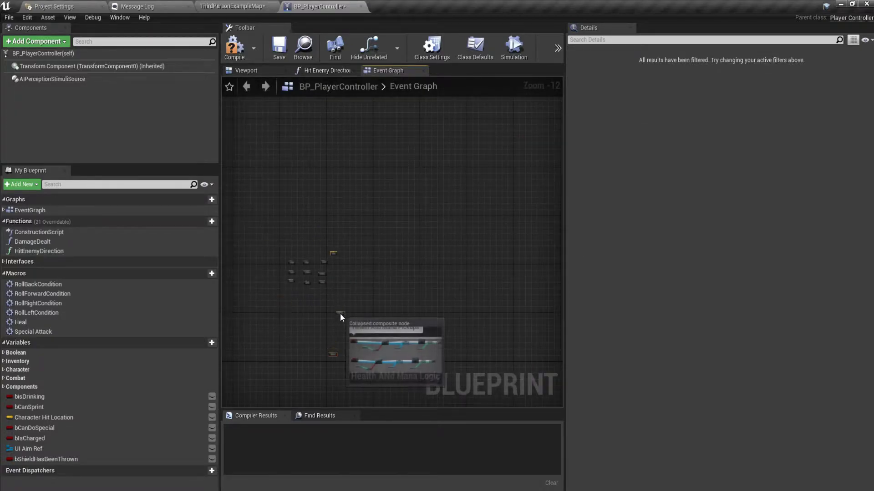
{"action": "left_click_drag", "start_coordinate": [341, 315], "coordinate": [334, 276]}
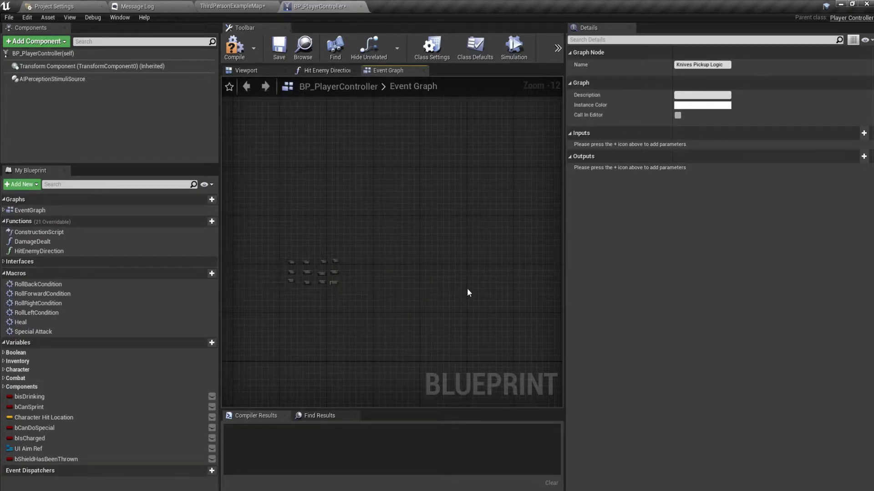
- Collapse the secondary attack nodes into a node named 'Secondary Attack Logic'
{"action": "scroll", "coordinate": [320, 199], "scroll_direction": "up", "scroll_amount": 8}
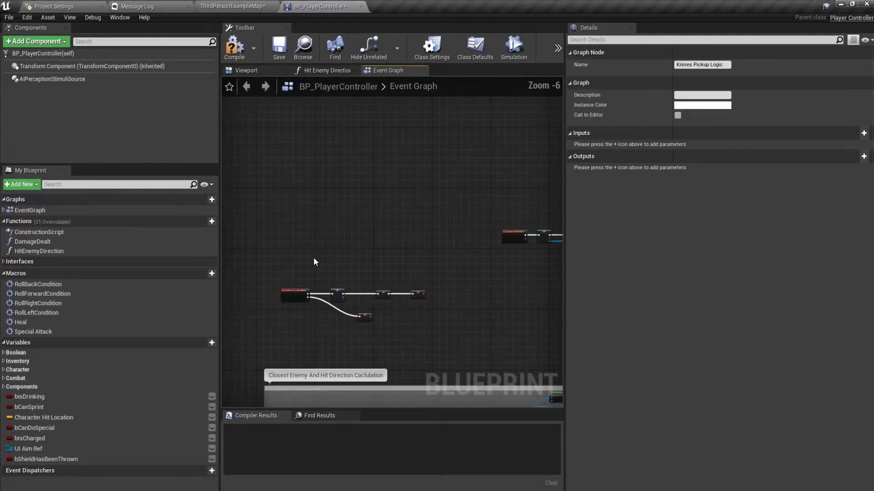
{"action": "left_click_drag", "start_coordinate": [262, 201], "coordinate": [561, 326]}
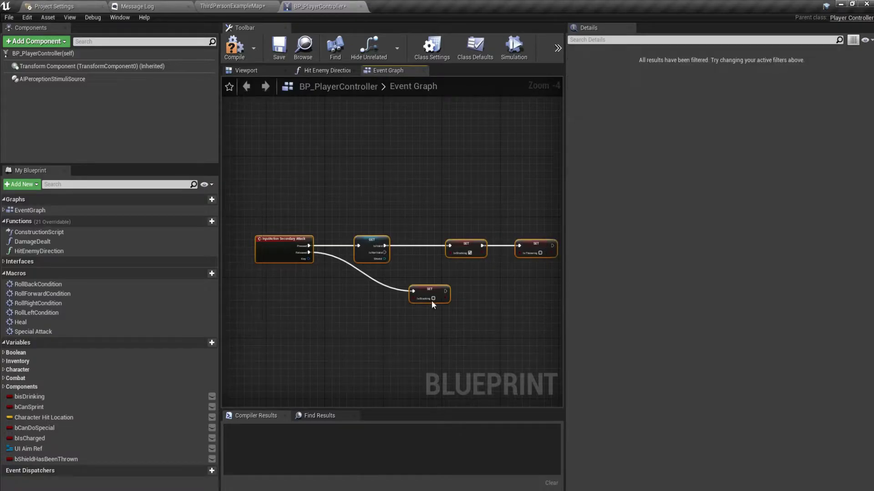
{"action": "right_click", "coordinate": [284, 240]}
{"action": "left_click", "coordinate": [316, 359]}
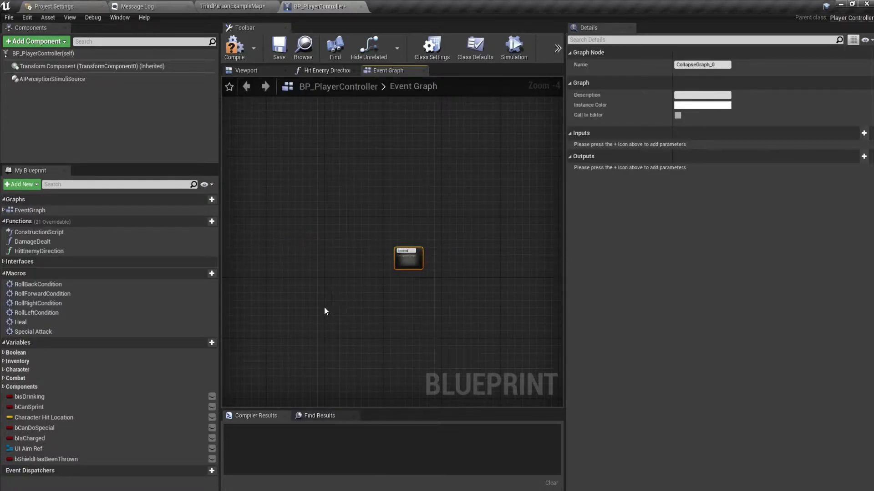
{"action": "type", "text": "Attack Logi"}
{"action": "type", "text": "c"}
{"action": "key", "text": "Return"}
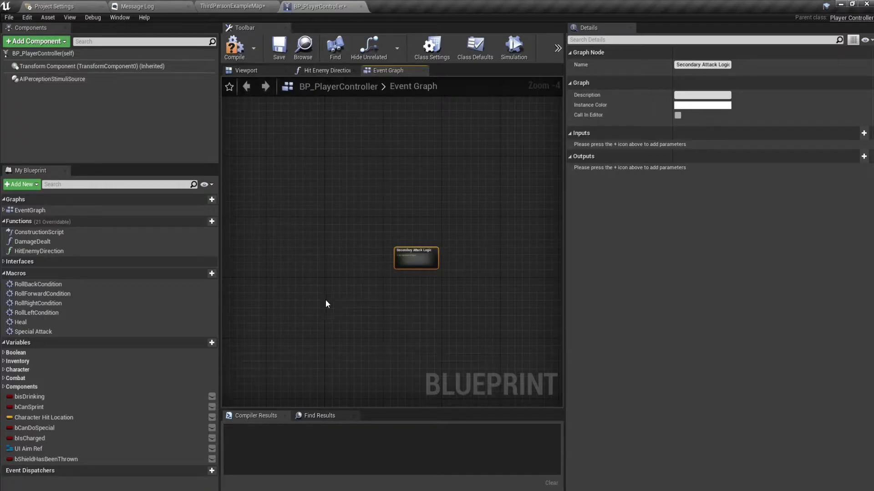
- Collapse the shield throw node chain into a node named 'Shield Throw Logic'
{"action": "scroll", "coordinate": [326, 287], "scroll_direction": "down", "scroll_amount": 5}
{"action": "right_click_drag", "start_coordinate": [451, 270], "coordinate": [307, 289]}
{"action": "scroll", "coordinate": [326, 288], "scroll_direction": "up", "scroll_amount": 3}
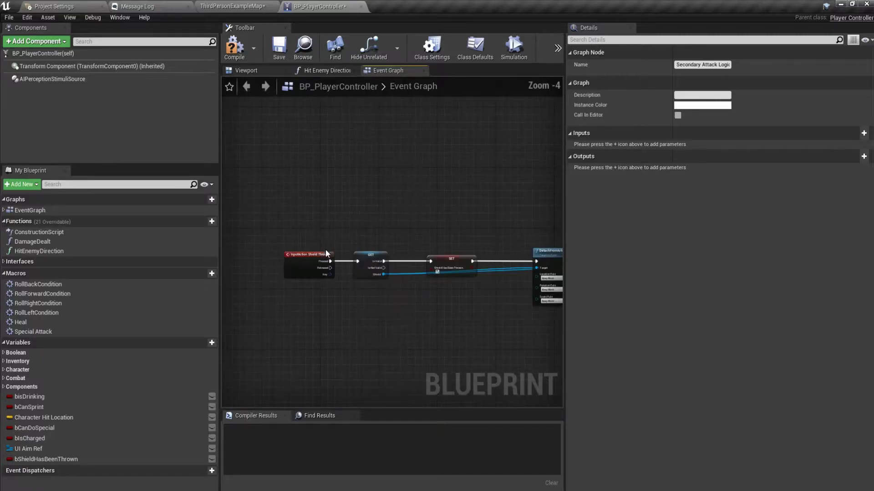
{"action": "scroll", "coordinate": [317, 269], "scroll_direction": "down", "scroll_amount": 2}
{"action": "left_click_drag", "start_coordinate": [292, 250], "coordinate": [484, 323]}
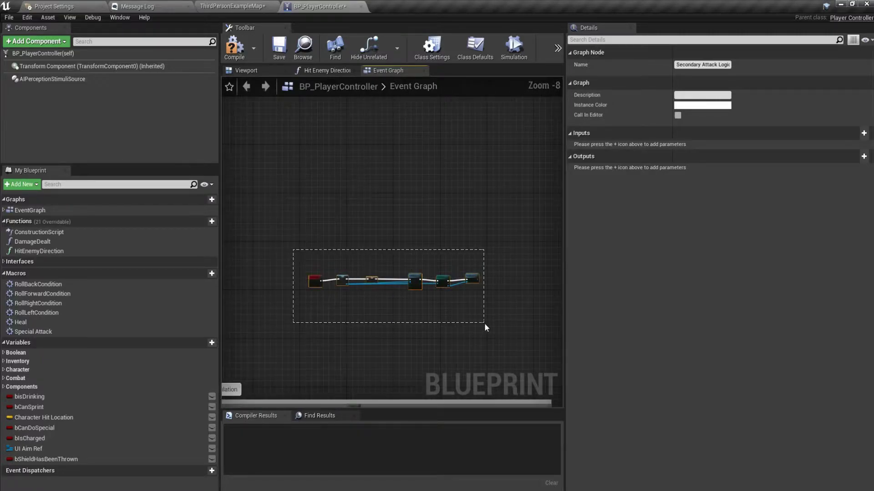
{"action": "right_click", "coordinate": [315, 280]}
{"action": "left_click", "coordinate": [356, 177]}
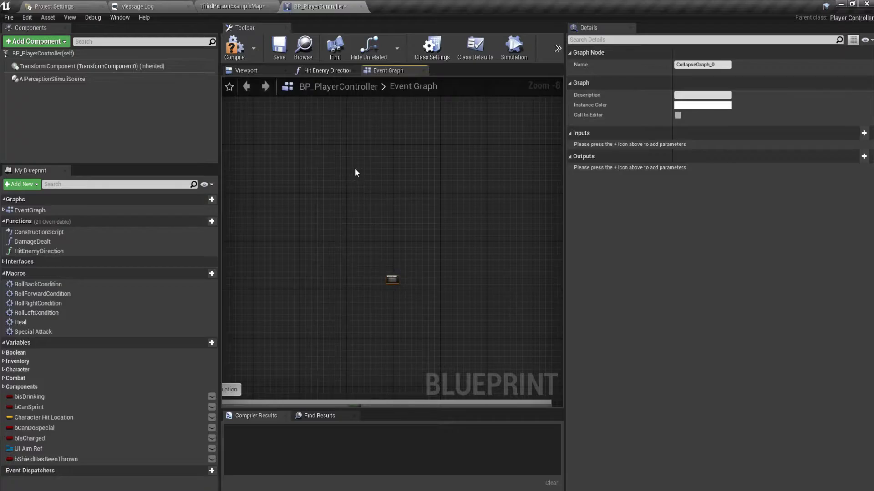
{"action": "key", "text": "Return"}
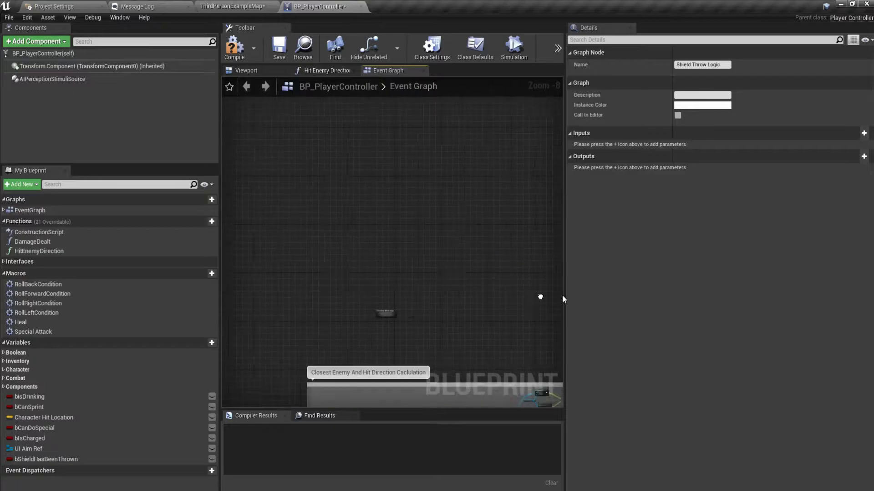
- Select the Secondary Attack Logic node and fit the whole graph into view
{"action": "scroll", "coordinate": [546, 291], "scroll_direction": "down", "scroll_amount": 3}
{"action": "right_click_drag", "start_coordinate": [545, 286], "coordinate": [470, 277]}
{"action": "left_click_drag", "start_coordinate": [368, 254], "coordinate": [533, 310]}
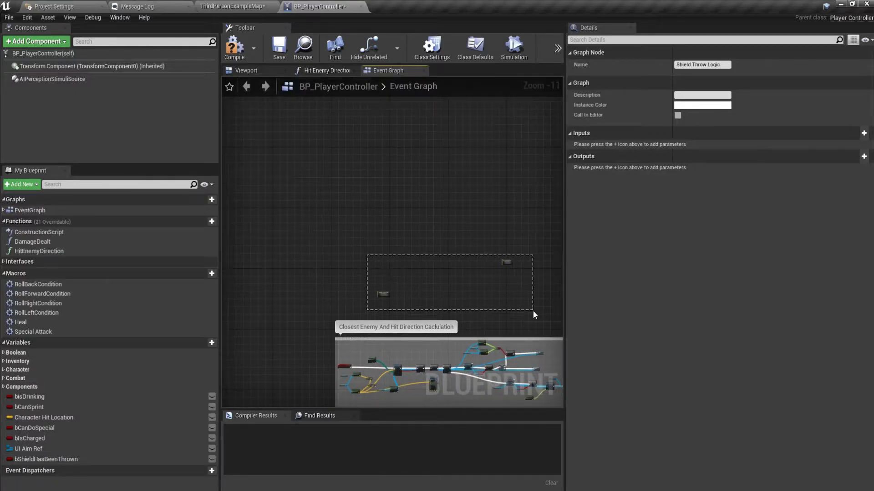
{"action": "mouse_move", "coordinate": [508, 265]}
{"action": "right_mouse_down"}
{"action": "mouse_move", "coordinate": [332, 337]}
{"action": "mouse_move", "coordinate": [468, 291]}
{"action": "right_mouse_up"}
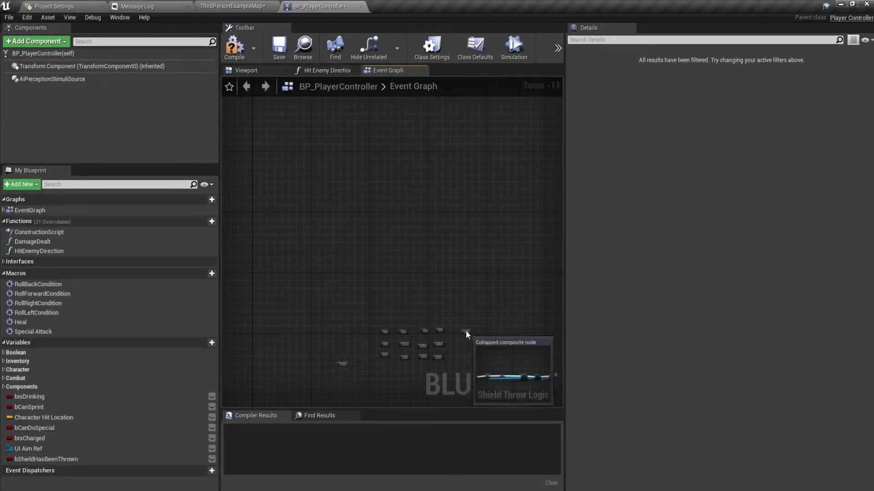
{"action": "left_click", "coordinate": [368, 355]}
{"action": "left_click", "coordinate": [335, 362]}
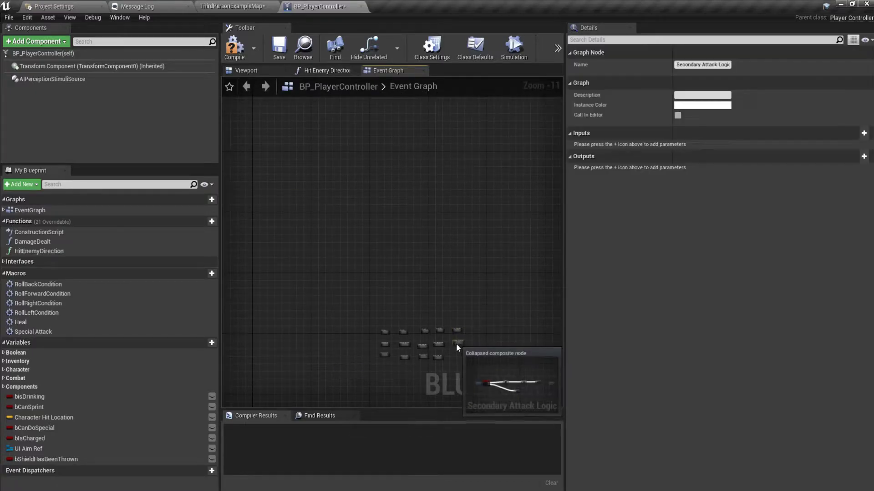
{"action": "key", "text": "Home"}
- Undo a mistaken collapse, then collapse the hit direction comment's nodes into 'Closest enemy And Hit'
{"action": "scroll", "coordinate": [245, 299], "scroll_direction": "down", "scroll_amount": 2}
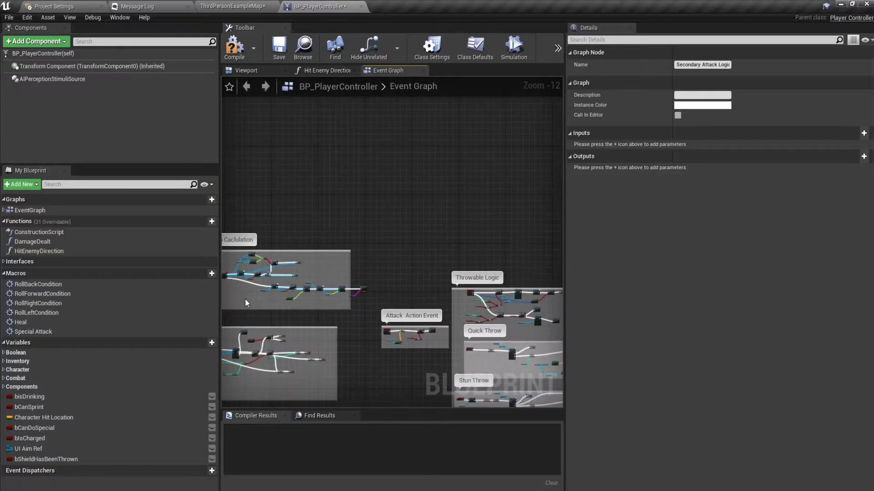
{"action": "scroll", "coordinate": [250, 229], "scroll_direction": "up", "scroll_amount": 2}
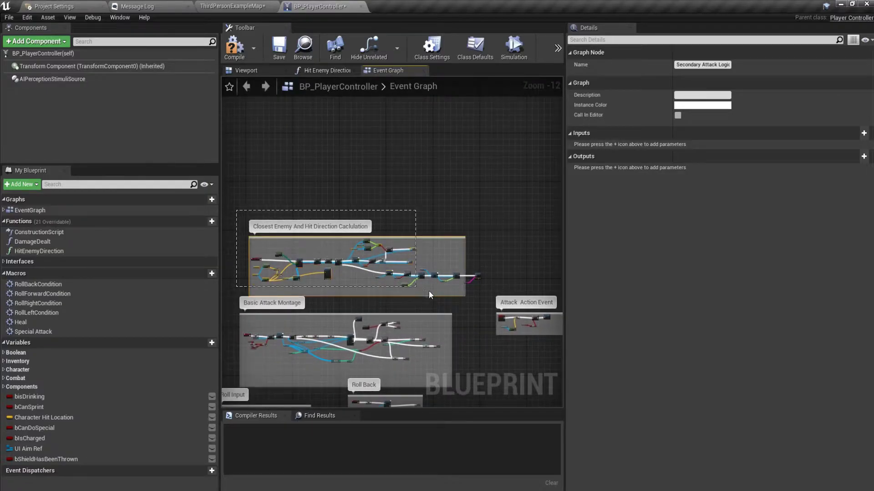
{"action": "left_click", "coordinate": [489, 255]}
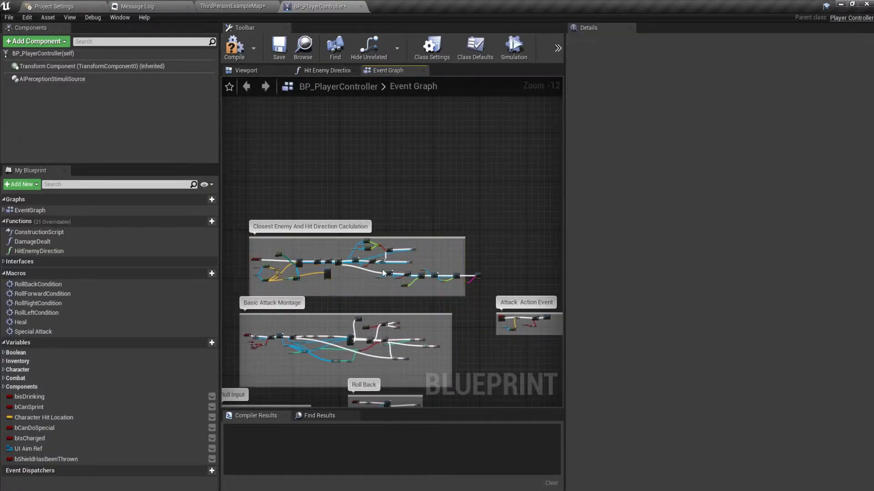
{"action": "right_click", "coordinate": [313, 239]}
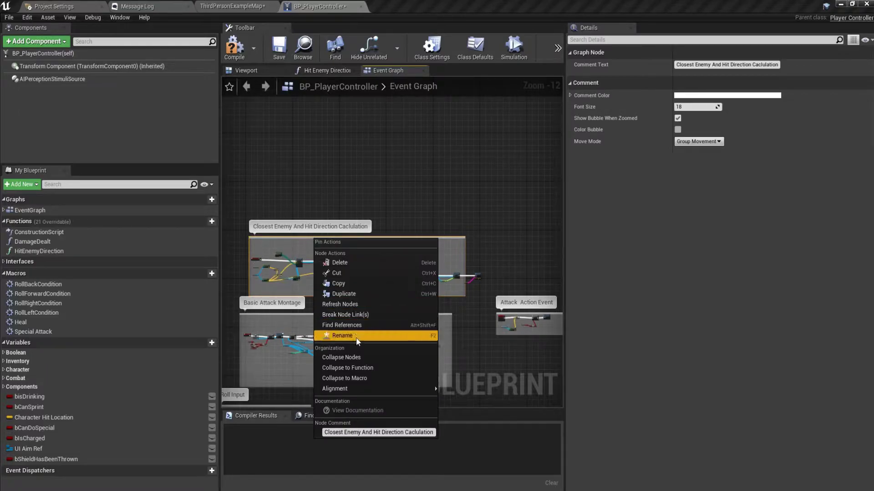
{"action": "left_click", "coordinate": [351, 357]}
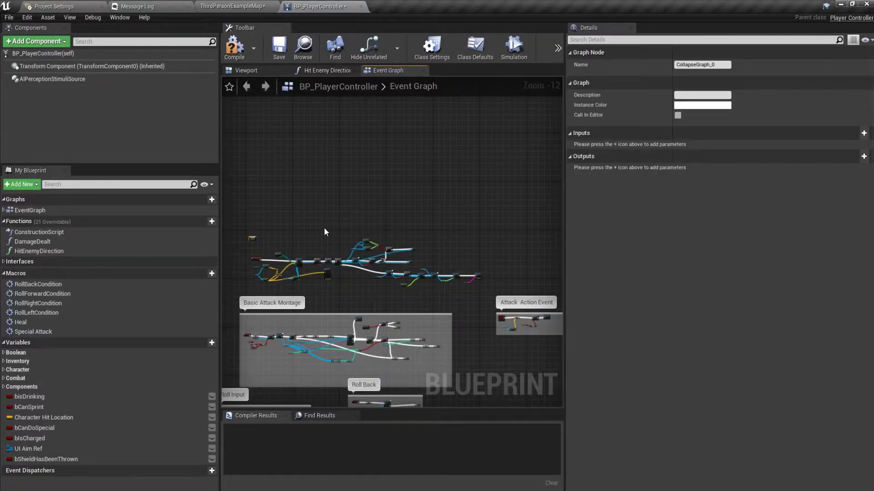
{"action": "left_click", "coordinate": [323, 223]}
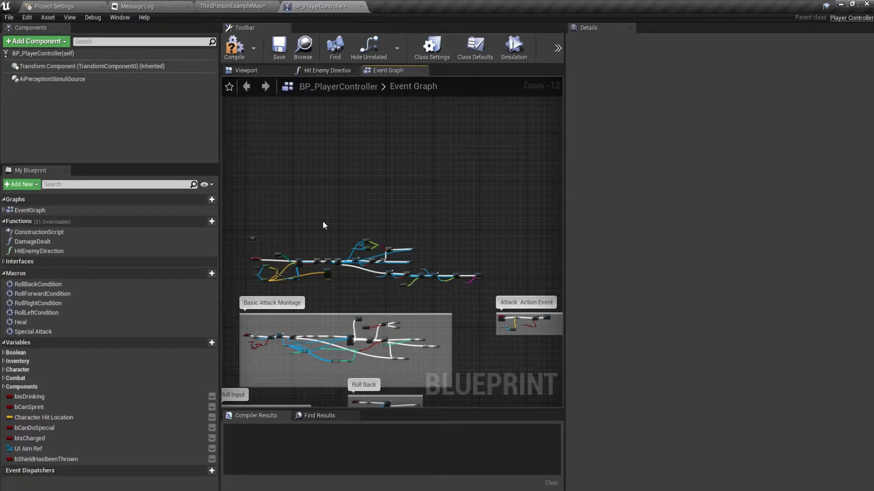
{"action": "key", "text": "ctrl+z"}
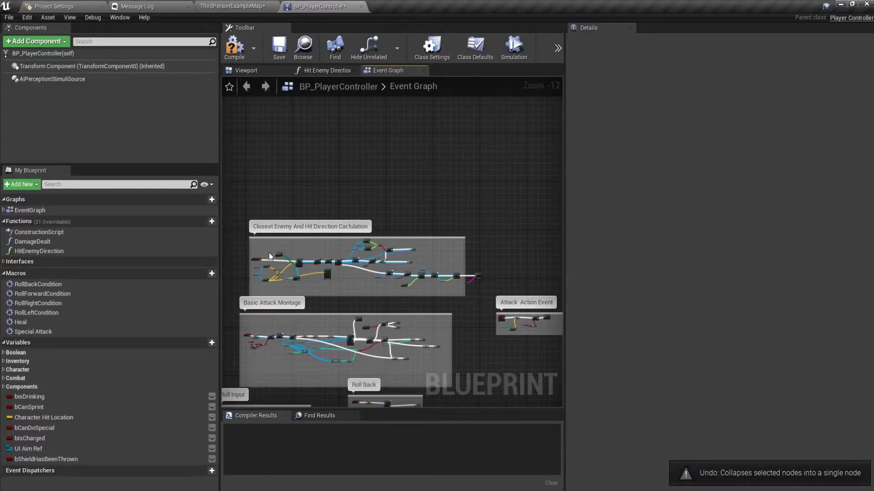
{"action": "right_click", "coordinate": [269, 256]}
{"action": "left_click", "coordinate": [246, 248]}
{"action": "mouse_move", "coordinate": [242, 210]}
{"action": "left_mouse_down"}
{"action": "mouse_move", "coordinate": [408, 300]}
{"action": "mouse_move", "coordinate": [491, 302]}
{"action": "left_mouse_up"}
{"action": "right_click", "coordinate": [255, 259]}
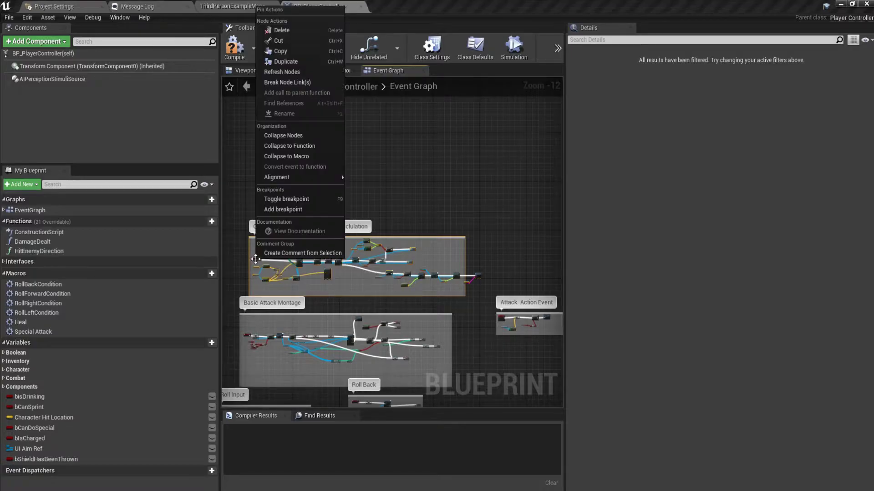
{"action": "left_click", "coordinate": [288, 136]}
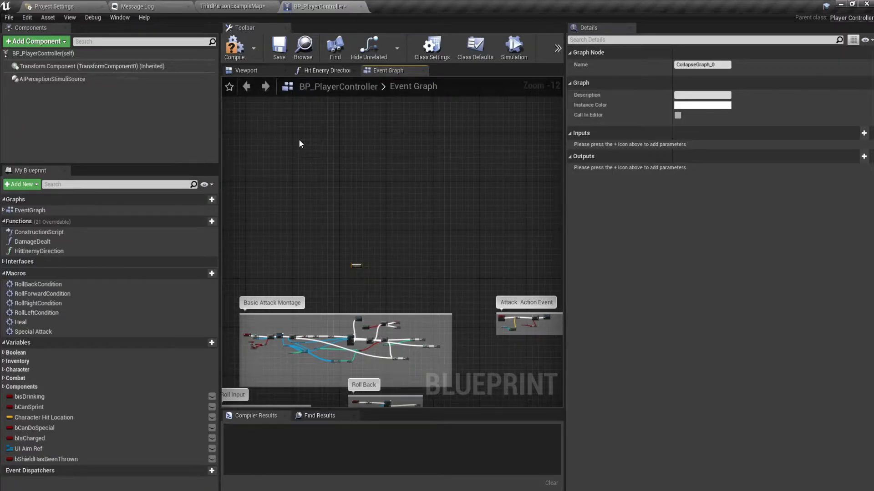
{"action": "key", "text": "Return"}
- Collapse the Basic Attack Montage nodes into a single node named 'Basic Attack Montage'
{"action": "mouse_move", "coordinate": [356, 267]}
{"action": "right_mouse_down"}
{"action": "mouse_move", "coordinate": [499, 349]}
{"action": "mouse_move", "coordinate": [254, 250]}
{"action": "right_mouse_up"}
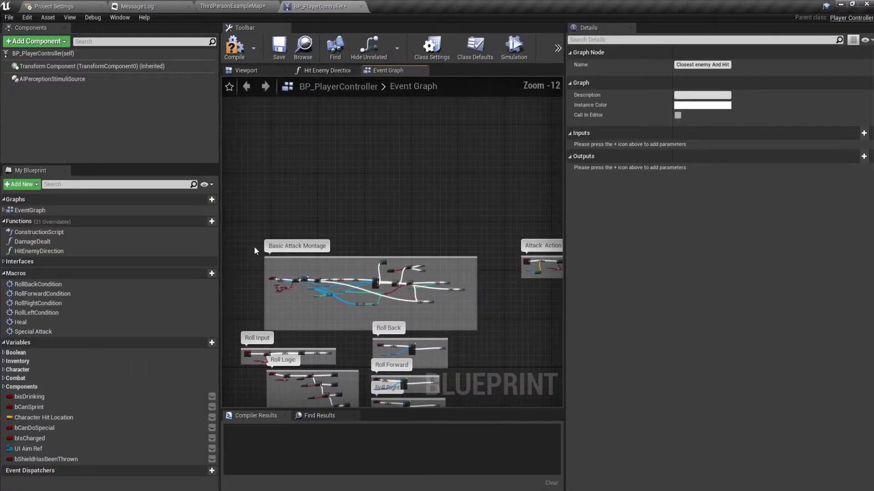
{"action": "left_click_drag", "start_coordinate": [253, 250], "coordinate": [498, 333]}
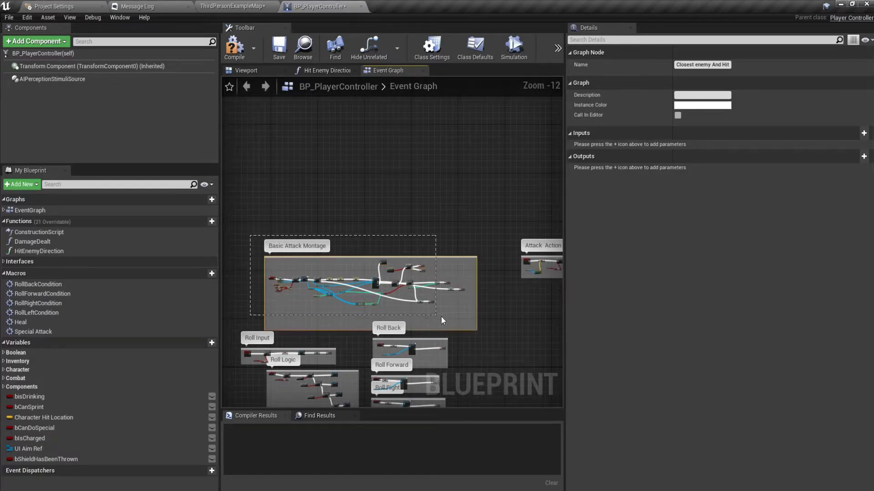
{"action": "right_click", "coordinate": [273, 281]}
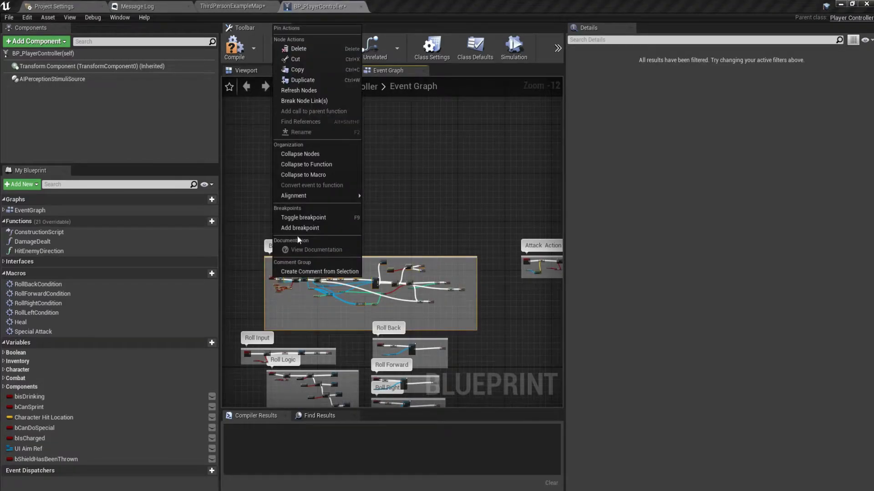
{"action": "left_click", "coordinate": [307, 154]}
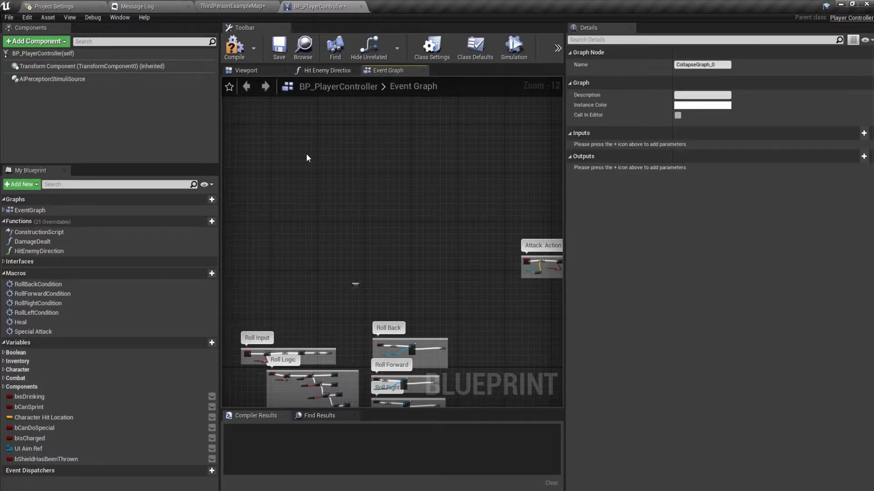
{"action": "key", "text": "Return"}
{"action": "right_click_drag", "start_coordinate": [356, 284], "coordinate": [380, 308]}
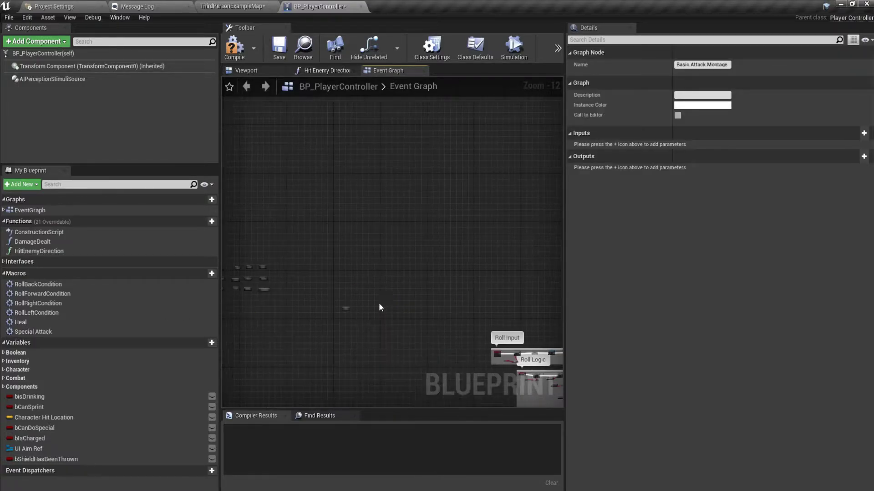
{"action": "scroll", "coordinate": [285, 279], "scroll_direction": "up", "scroll_amount": 3}
{"action": "scroll", "coordinate": [285, 279], "scroll_direction": "up", "scroll_amount": 2}
- Box-select the Roll Input and Roll Logic groups and collapse them into a node named 'Roll Logic'
{"action": "left_click_drag", "start_coordinate": [290, 278], "coordinate": [415, 313]}
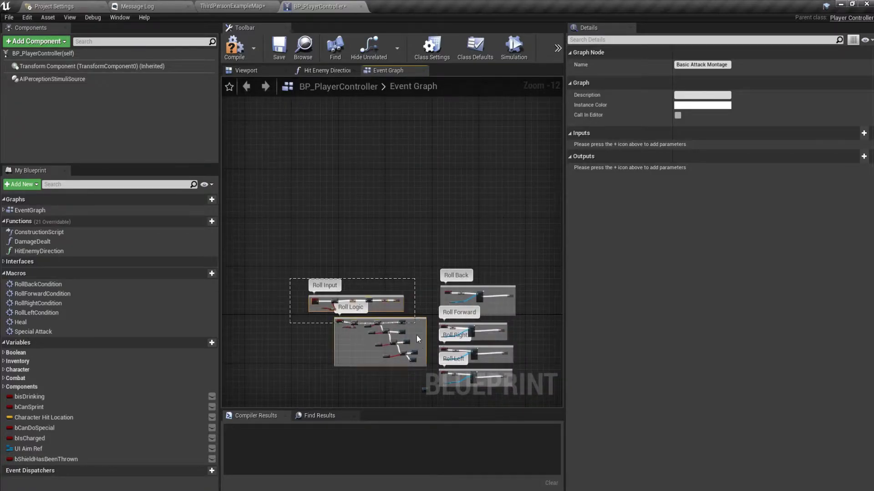
{"action": "left_click_drag", "start_coordinate": [416, 313], "coordinate": [430, 373]}
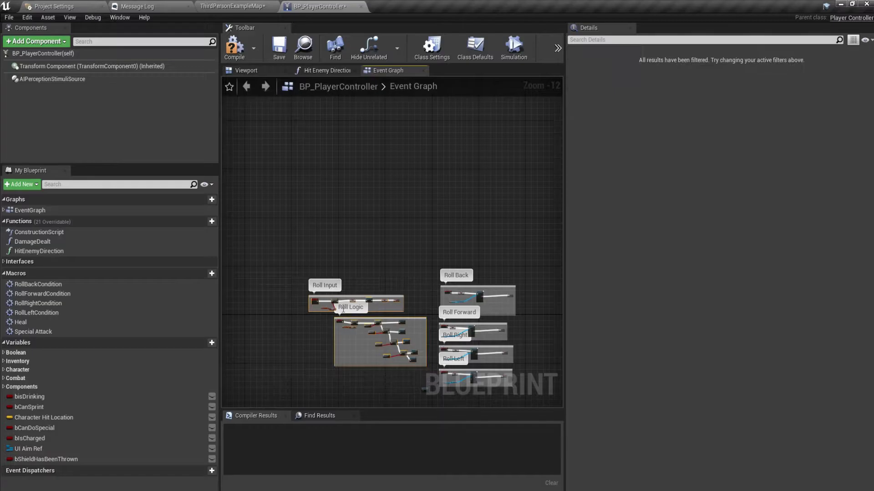
{"action": "right_click", "coordinate": [313, 298]}
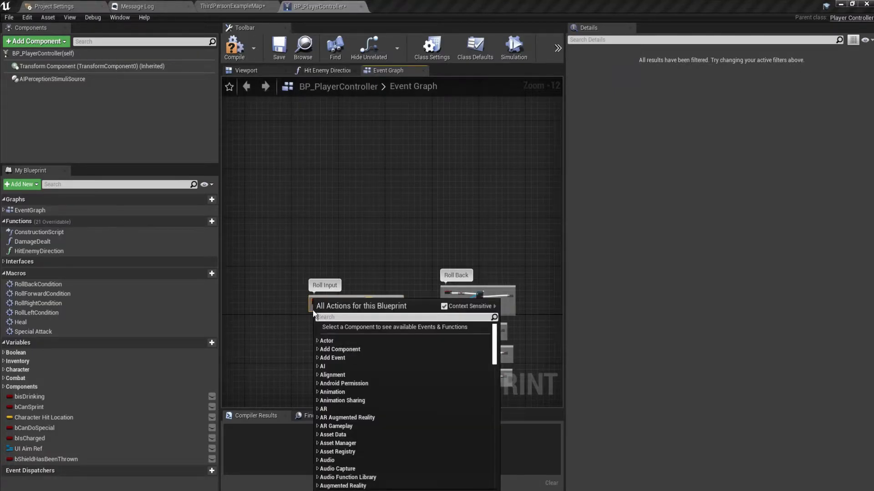
{"action": "key", "text": "Escape"}
{"action": "right_click", "coordinate": [312, 300]}
{"action": "left_click", "coordinate": [343, 184]}
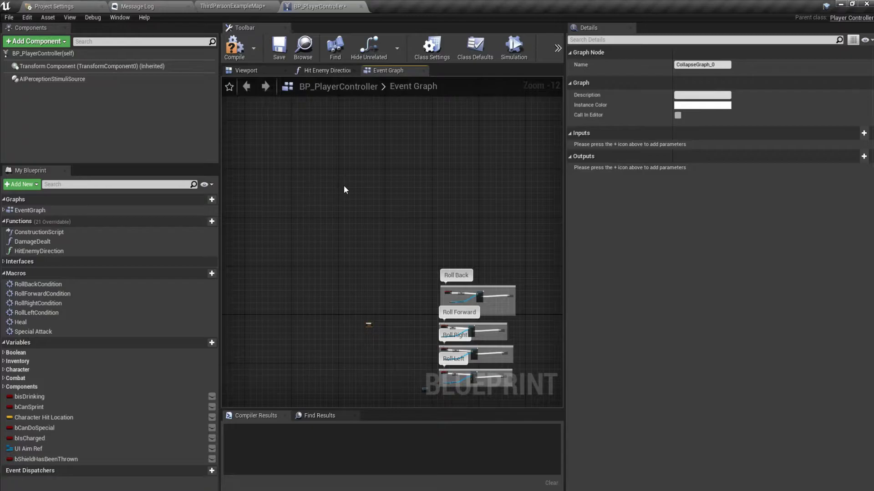
{"action": "key", "text": "Return"}
{"action": "scroll", "coordinate": [357, 321], "scroll_direction": "up", "scroll_amount": 2}
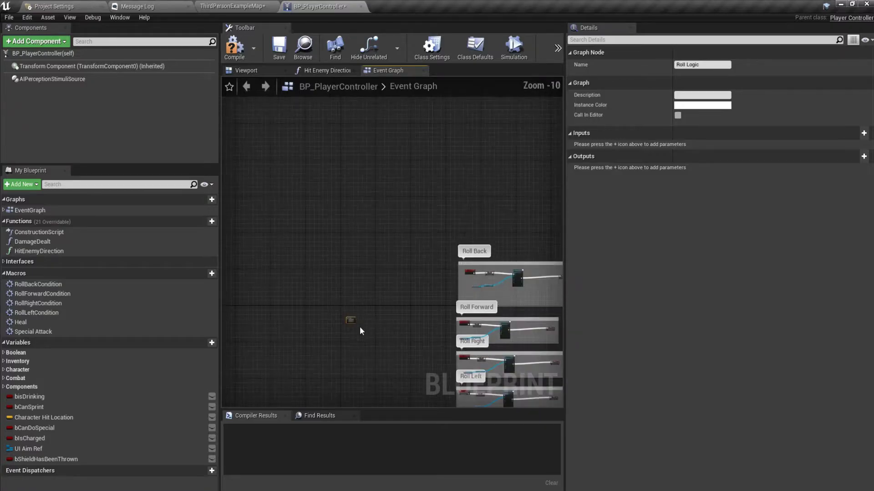
{"action": "scroll", "coordinate": [359, 326], "scroll_direction": "down", "scroll_amount": 2}
- Select the Roll Back, Roll Forward, Roll Right and Roll Left nodes, undoing an accidental comment box
{"action": "right_click_drag", "start_coordinate": [353, 324], "coordinate": [163, 291]}
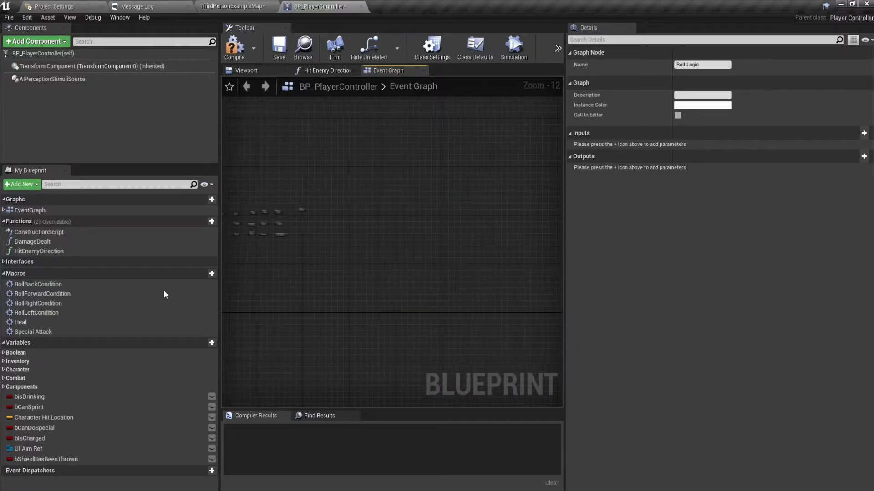
{"action": "right_click_drag", "start_coordinate": [422, 222], "coordinate": [345, 242]}
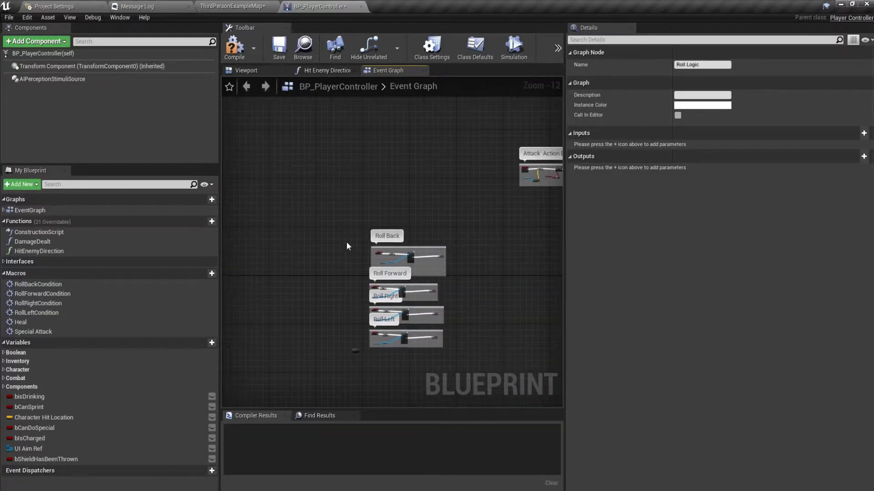
{"action": "left_click_drag", "start_coordinate": [345, 223], "coordinate": [467, 354]}
{"action": "scroll", "coordinate": [370, 356], "scroll_direction": "up", "scroll_amount": 5}
{"action": "scroll", "coordinate": [428, 287], "scroll_direction": "up", "scroll_amount": 4}
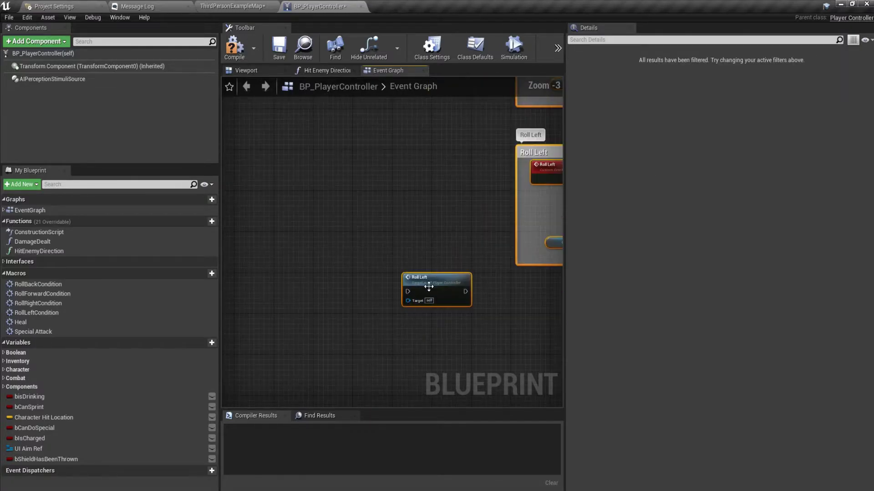
{"action": "left_click", "coordinate": [438, 324]}
{"action": "scroll", "coordinate": [222, 340], "scroll_direction": "down", "scroll_amount": 4}
{"action": "scroll", "coordinate": [222, 339], "scroll_direction": "down", "scroll_amount": 5}
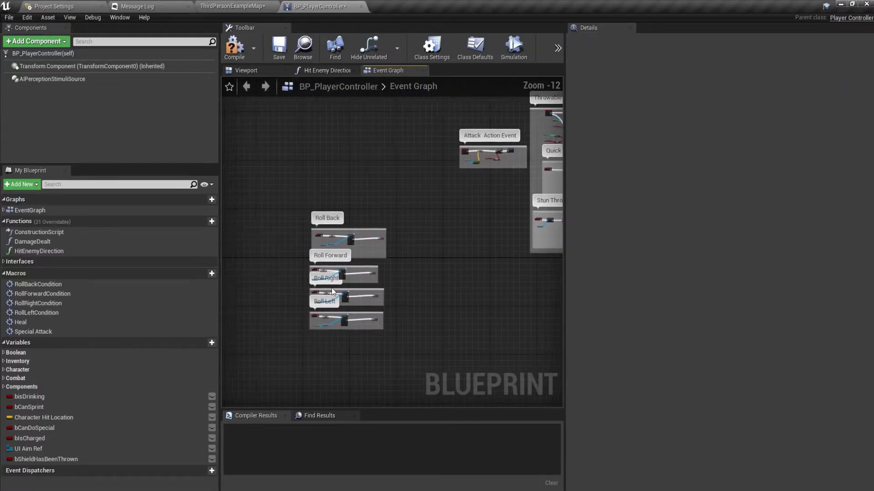
{"action": "left_click_drag", "start_coordinate": [294, 201], "coordinate": [436, 353]}
{"action": "key", "text": "c"}
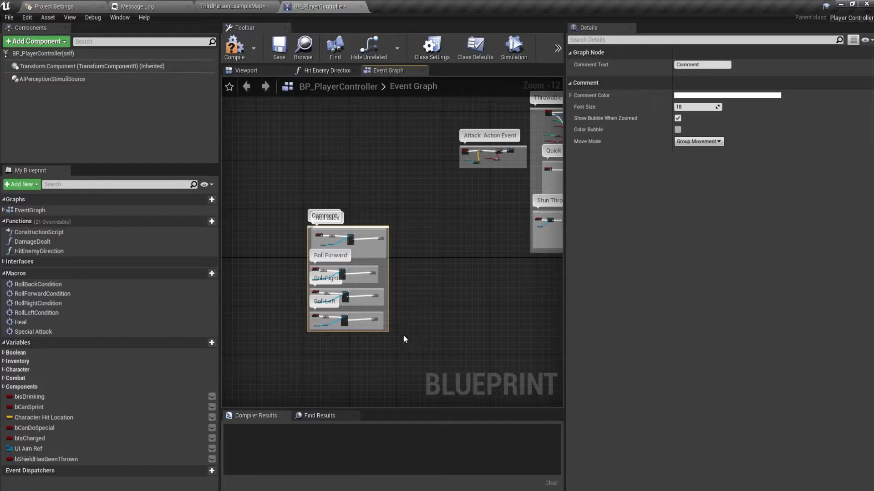
{"action": "key", "text": "ctrl+z"}
- Collapse the four Roll nodes into one node named 'Roll Direction Logic'
{"action": "left_click_drag", "start_coordinate": [280, 206], "coordinate": [417, 354]}
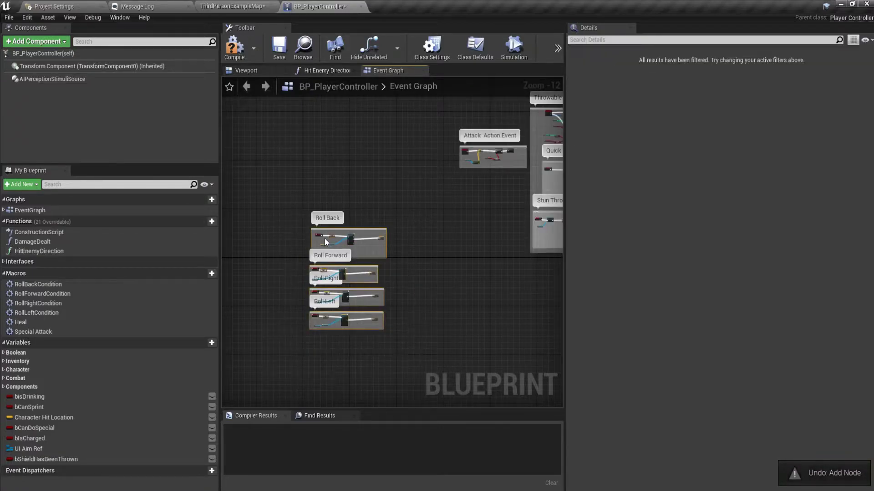
{"action": "right_click", "coordinate": [324, 238]}
{"action": "left_click", "coordinate": [357, 364]}
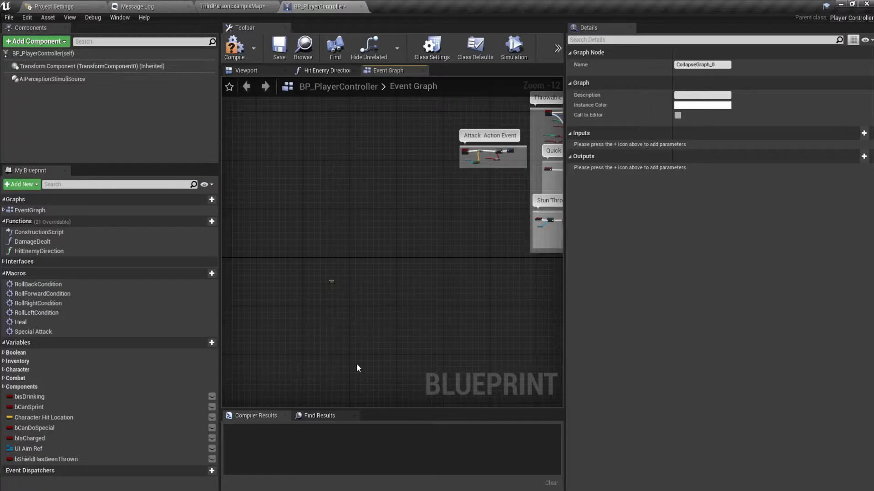
{"action": "type", "text": "Roll Direction Logic"}
{"action": "key", "text": "Return"}
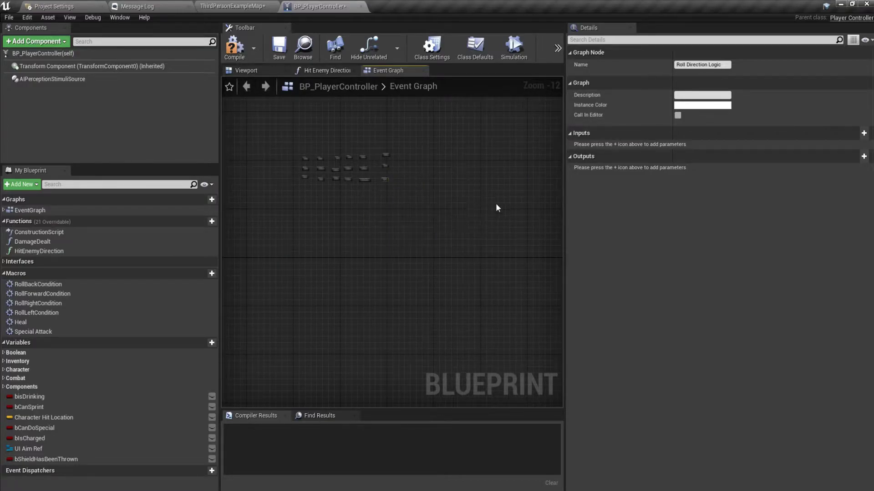
{"action": "mouse_move", "coordinate": [496, 203]}
{"action": "right_mouse_down"}
{"action": "mouse_move", "coordinate": [374, 273]}
{"action": "mouse_move", "coordinate": [300, 344]}
{"action": "mouse_move", "coordinate": [304, 219]}
{"action": "right_mouse_up"}
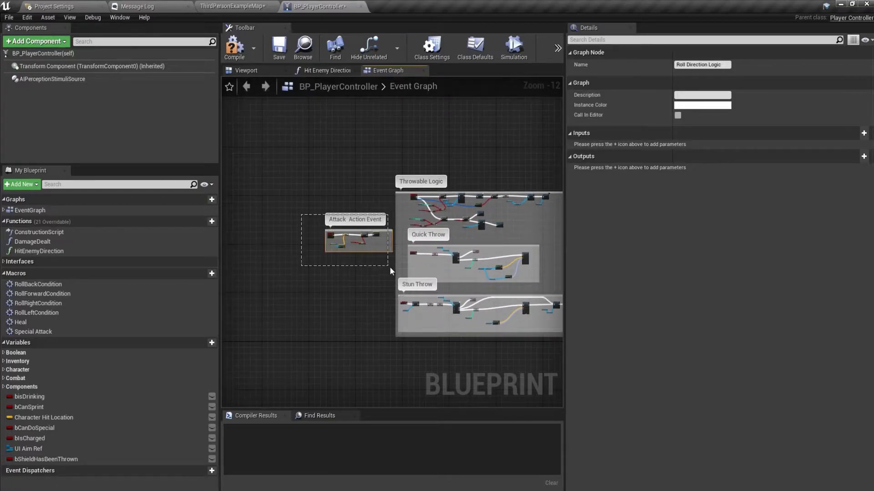
- Collapse the Attack Action Event nodes into a node named 'Attack Logic'
{"action": "left_click", "coordinate": [360, 245]}
{"action": "scroll", "coordinate": [360, 244], "scroll_direction": "up", "scroll_amount": 7}
{"action": "scroll", "coordinate": [341, 301], "scroll_direction": "up", "scroll_amount": 2}
{"action": "scroll", "coordinate": [341, 301], "scroll_direction": "down", "scroll_amount": 2}
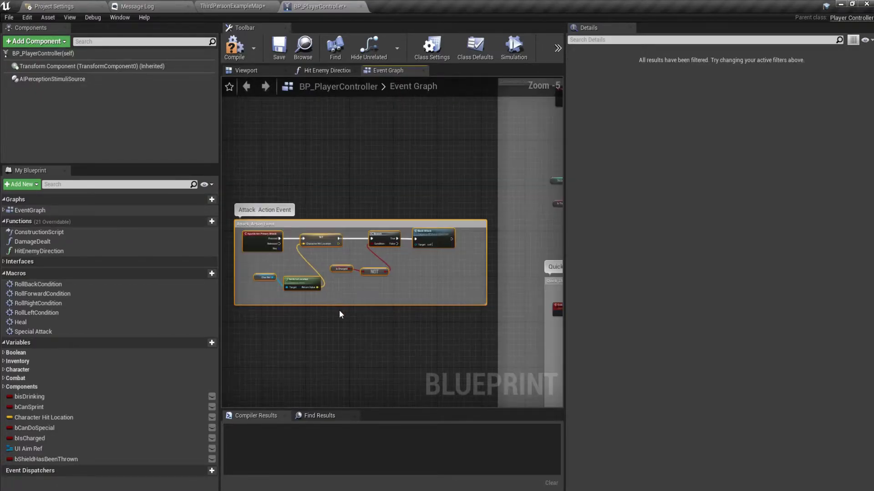
{"action": "right_click", "coordinate": [261, 234]}
{"action": "mouse_move", "coordinate": [291, 384]}
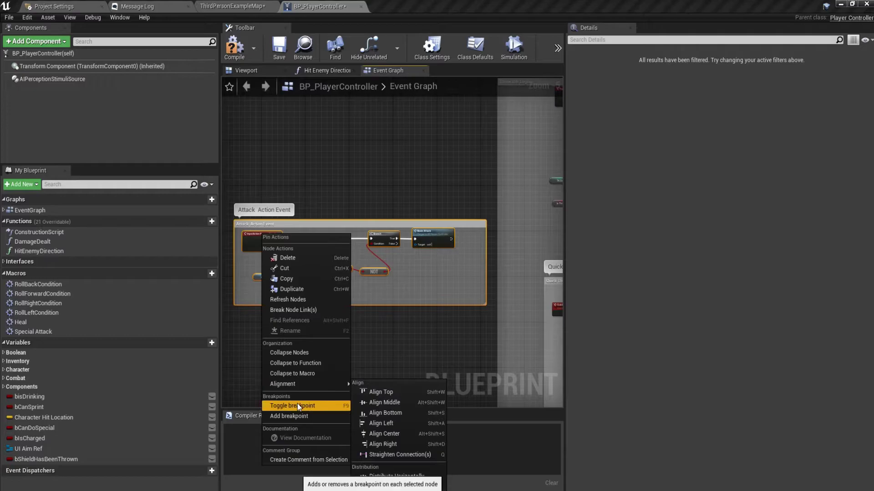
{"action": "left_click", "coordinate": [296, 363]}
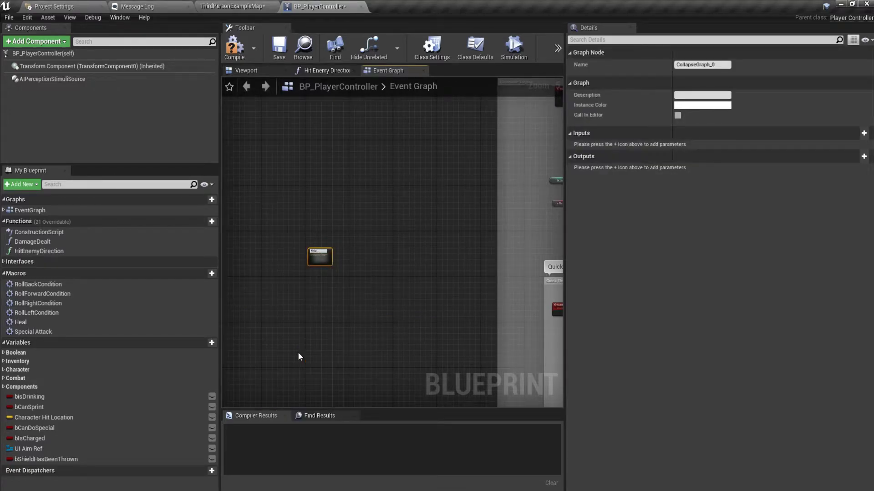
{"action": "type", "text": "gic"}
{"action": "key", "text": "Return"}
- Collapse the three throw comment groups into 'Throw Logic' and place it beside the other collapsed nodes
{"action": "scroll", "coordinate": [346, 332], "scroll_direction": "down", "scroll_amount": 7}
{"action": "left_click_drag", "start_coordinate": [293, 154], "coordinate": [535, 356]}
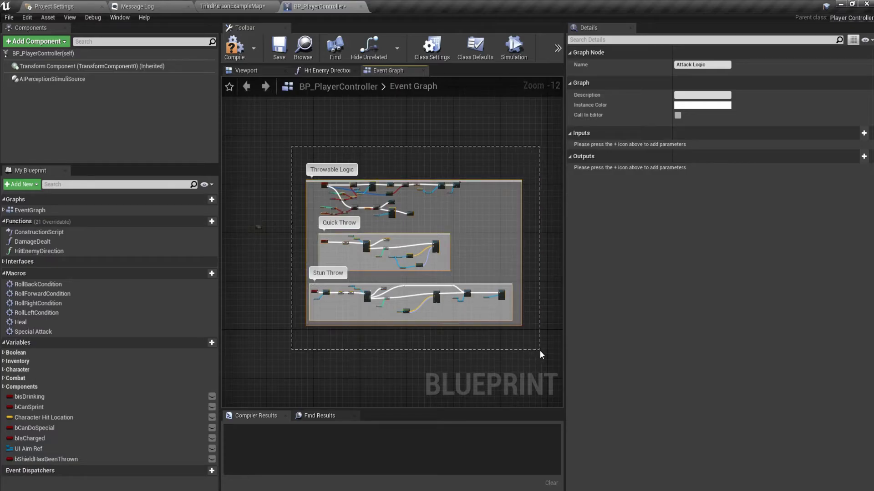
{"action": "right_click", "coordinate": [327, 189]}
{"action": "mouse_move", "coordinate": [346, 335]}
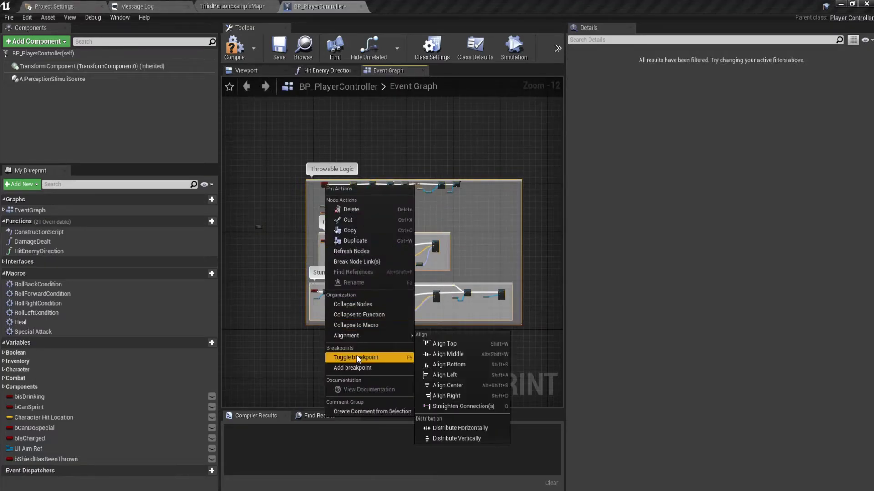
{"action": "left_click", "coordinate": [359, 305]}
{"action": "type", "text": "Throw Logic"}
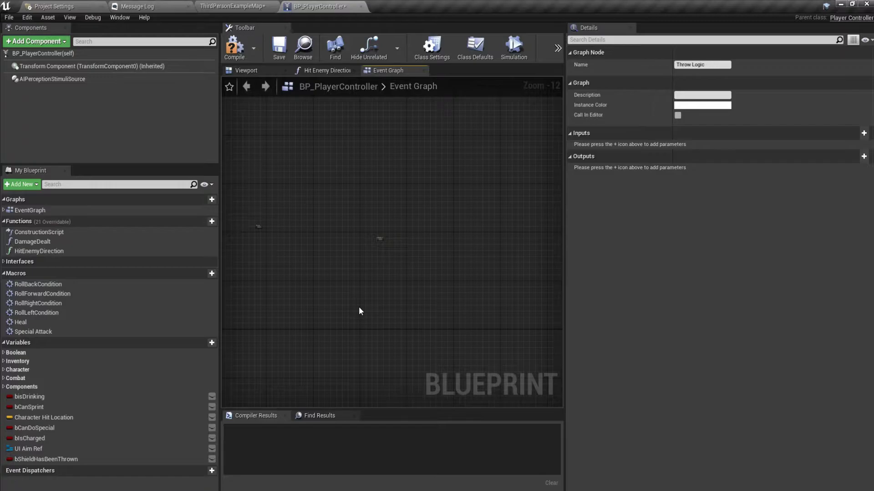
{"action": "left_click_drag", "start_coordinate": [257, 204], "coordinate": [392, 282]}
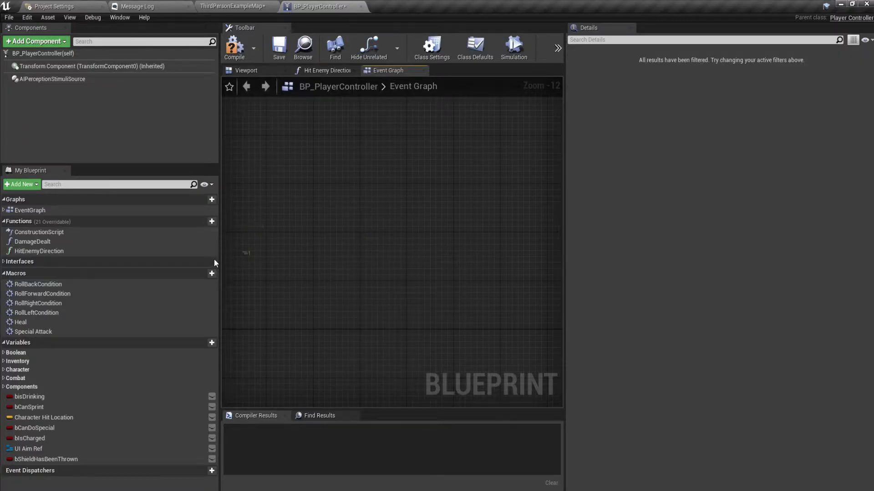
{"action": "key", "text": "ctrl+z"}
{"action": "mouse_move", "coordinate": [388, 242]}
{"action": "left_mouse_down"}
{"action": "mouse_move", "coordinate": [464, 238]}
{"action": "mouse_move", "coordinate": [340, 238]}
{"action": "left_mouse_up"}
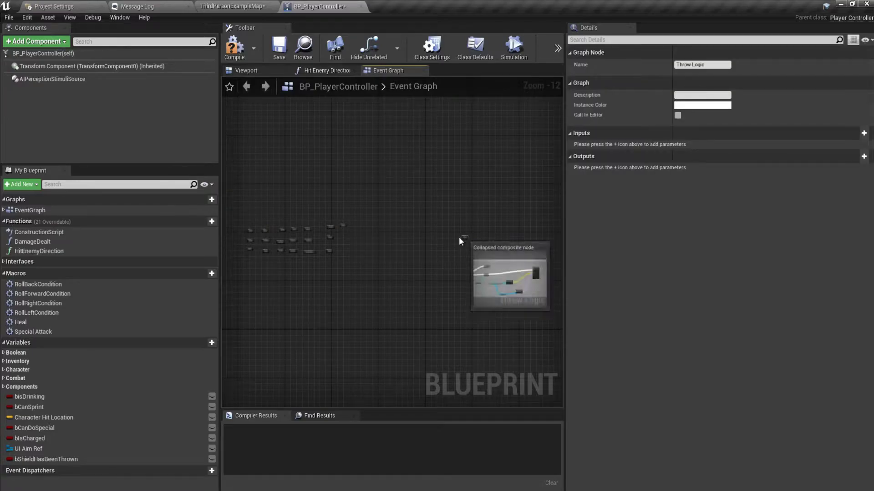
{"action": "scroll", "coordinate": [341, 241], "scroll_direction": "up", "scroll_amount": 10}
{"action": "scroll", "coordinate": [370, 283], "scroll_direction": "down", "scroll_amount": 5}
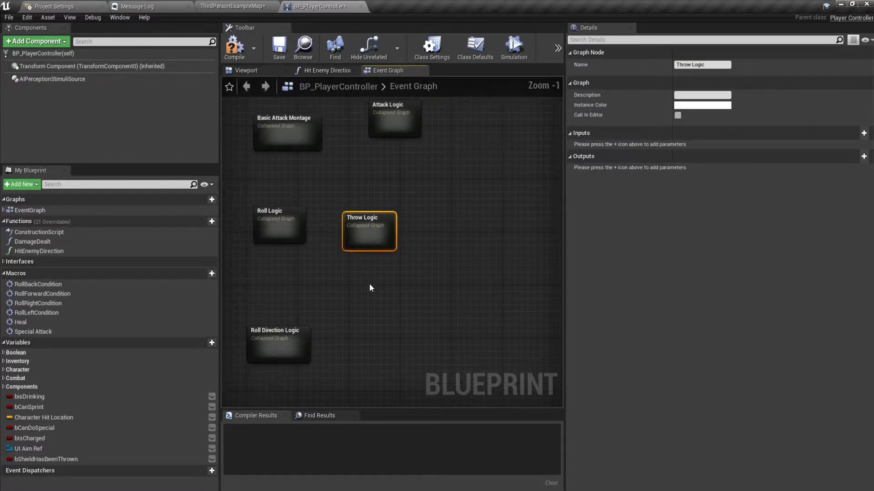
{"action": "scroll", "coordinate": [368, 283], "scroll_direction": "down", "scroll_amount": 6}
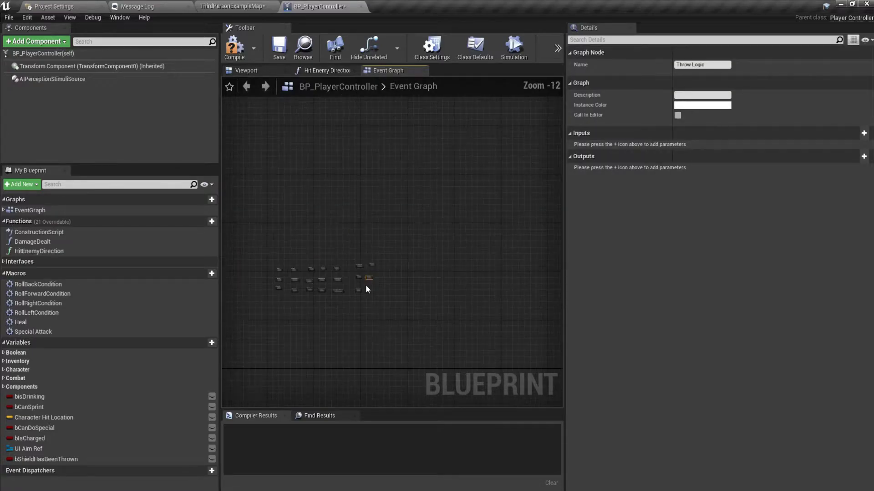
- Open the Throw Logic collapsed graph, glance at Hit Enemy Direction, then return to the Event Graph
{"action": "left_click", "coordinate": [3, 210]}
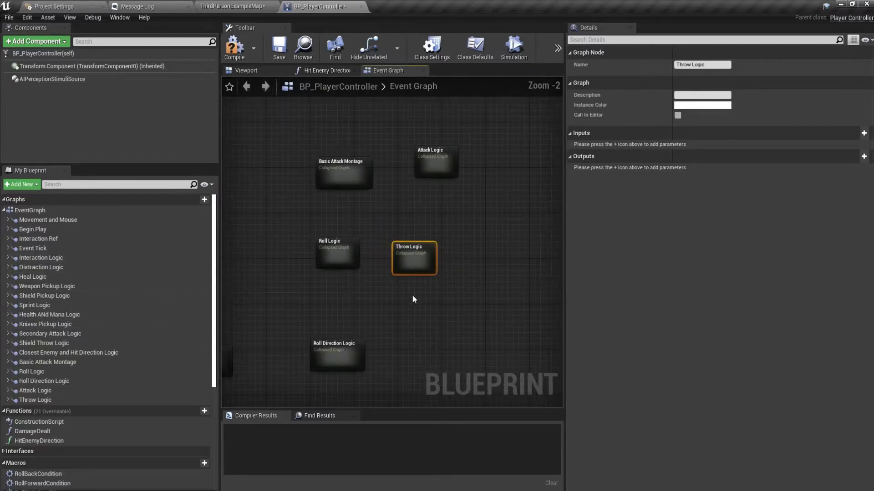
{"action": "double_click", "coordinate": [397, 266]}
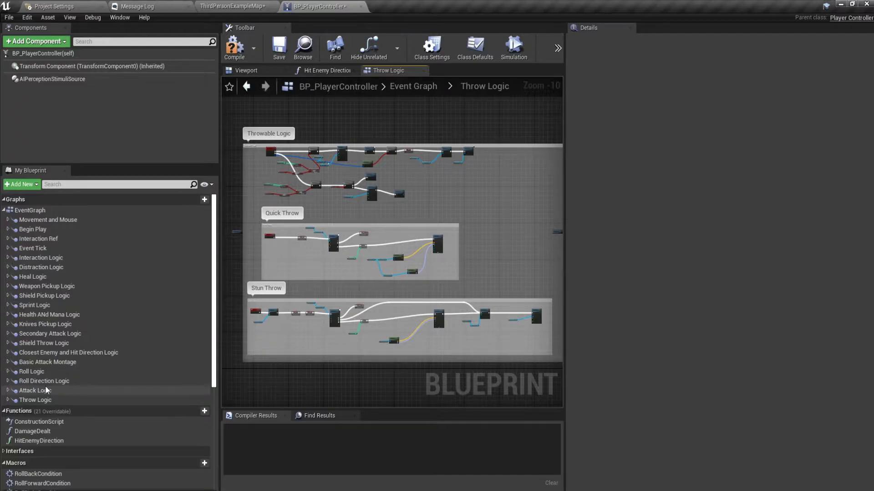
{"action": "left_click", "coordinate": [272, 72]}
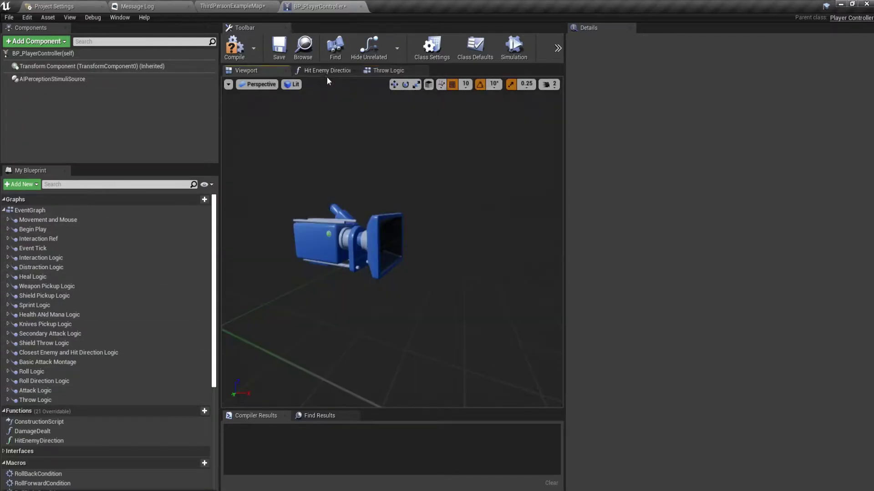
{"action": "left_click", "coordinate": [327, 71]}
{"action": "left_click", "coordinate": [394, 71]}
{"action": "left_click", "coordinate": [332, 71]}
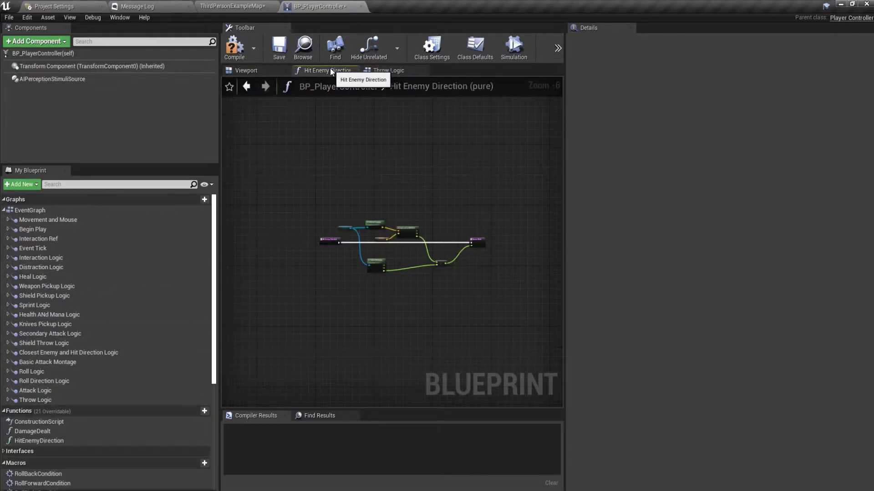
{"action": "left_click", "coordinate": [385, 71]}
{"action": "left_click", "coordinate": [413, 86]}
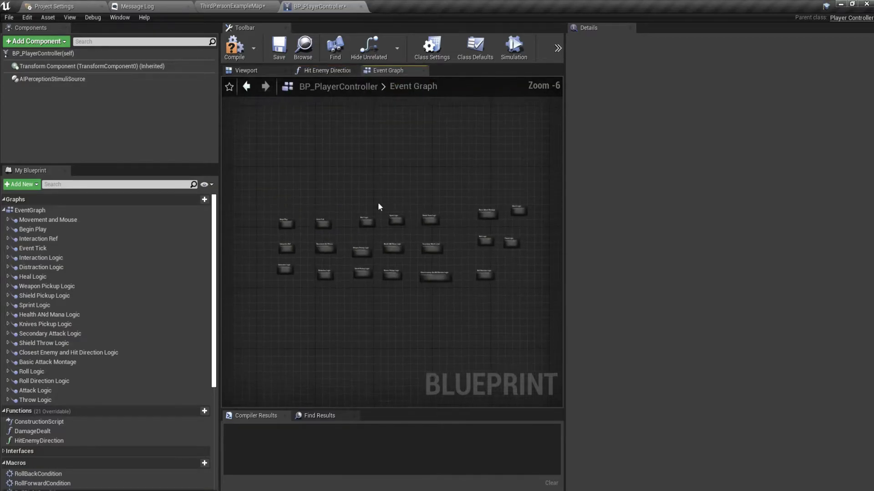
- Add a test Custom Event node, then delete CustomEvent_0 again
{"action": "right_click", "coordinate": [332, 171]}
{"action": "type", "text": "c"}
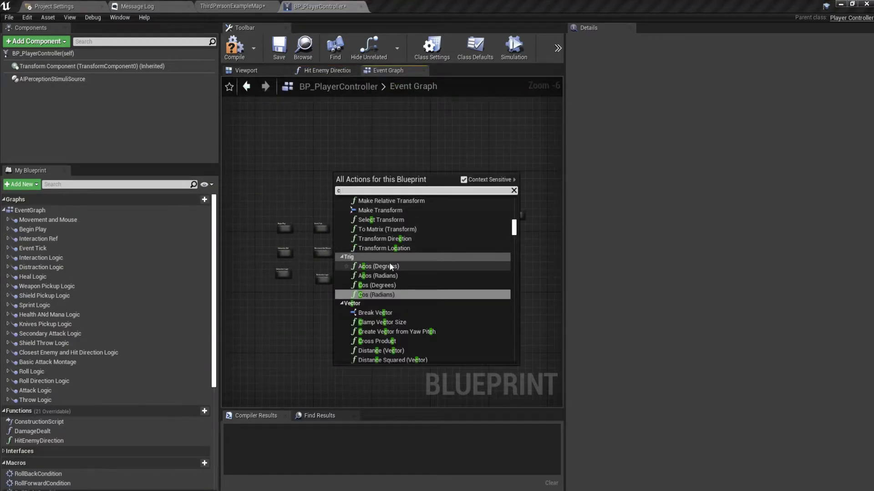
{"action": "type", "text": "ustom"}
{"action": "left_click", "coordinate": [371, 220]}
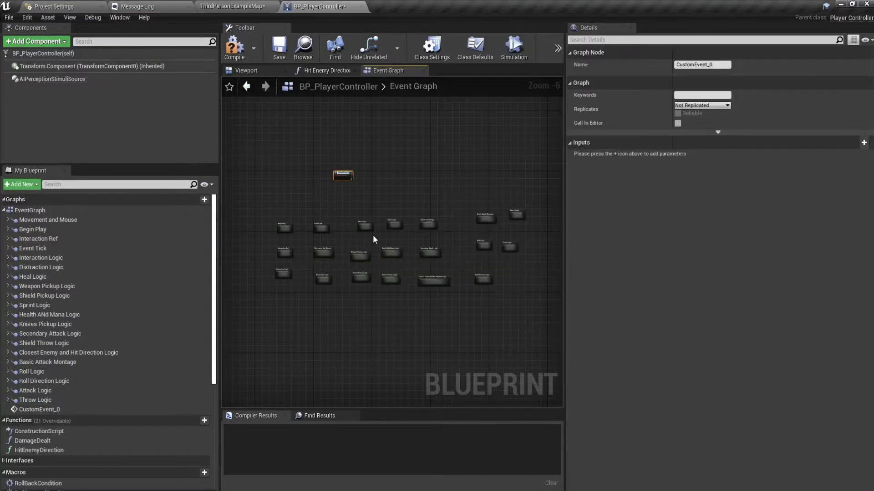
{"action": "left_click", "coordinate": [23, 409]}
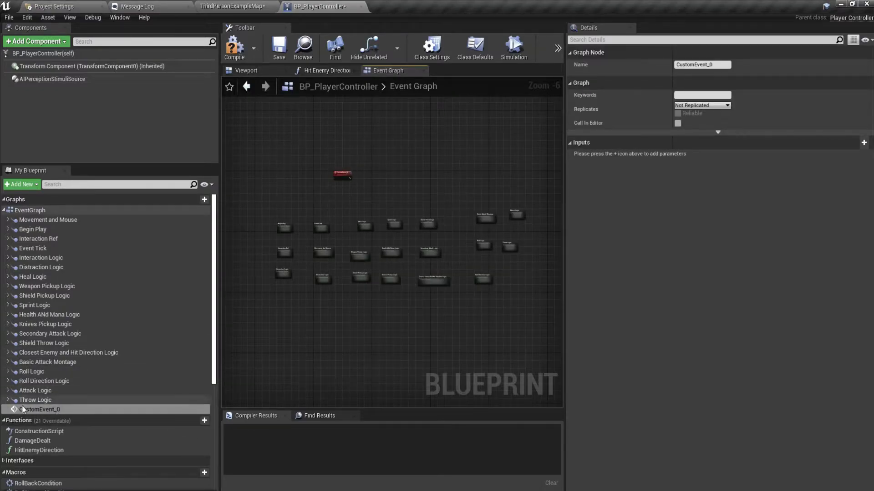
{"action": "left_click", "coordinate": [8, 221]}
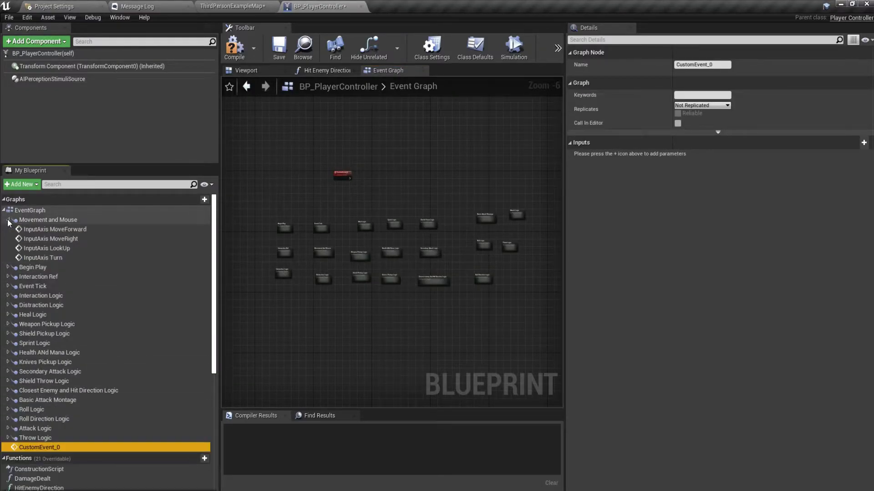
{"action": "left_click", "coordinate": [8, 220]}
{"action": "left_click_drag", "start_coordinate": [324, 162], "coordinate": [371, 190]}
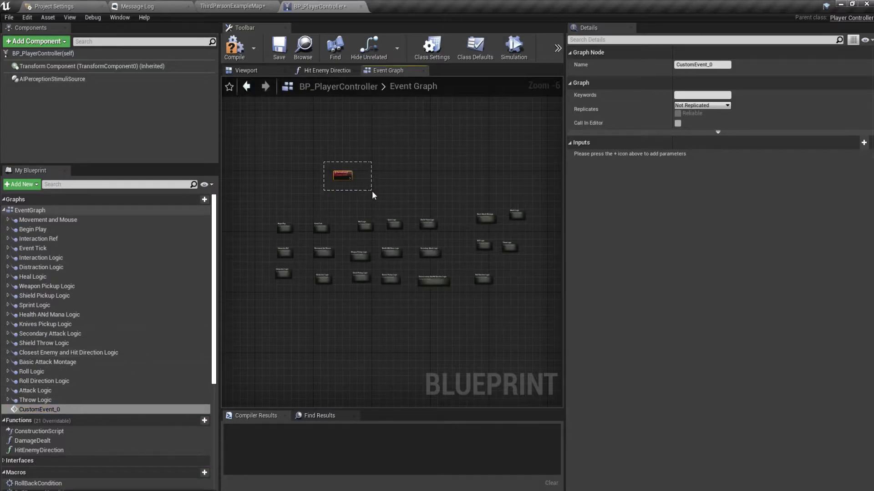
{"action": "key", "text": "Delete"}
- Reopen the Throw Logic collapsed graph to view its Quick Throw and Stun Throw blocks
{"action": "right_click_drag", "start_coordinate": [536, 249], "coordinate": [443, 252]}
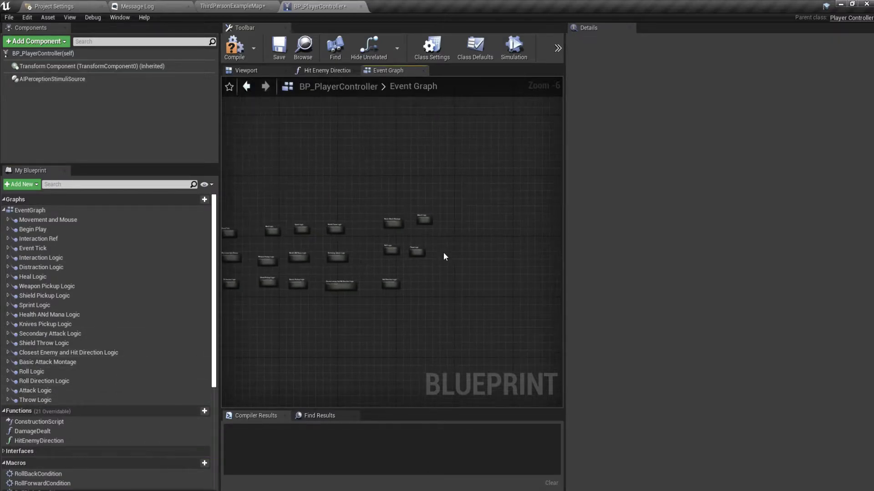
{"action": "scroll", "coordinate": [443, 257], "scroll_direction": "up", "scroll_amount": 4}
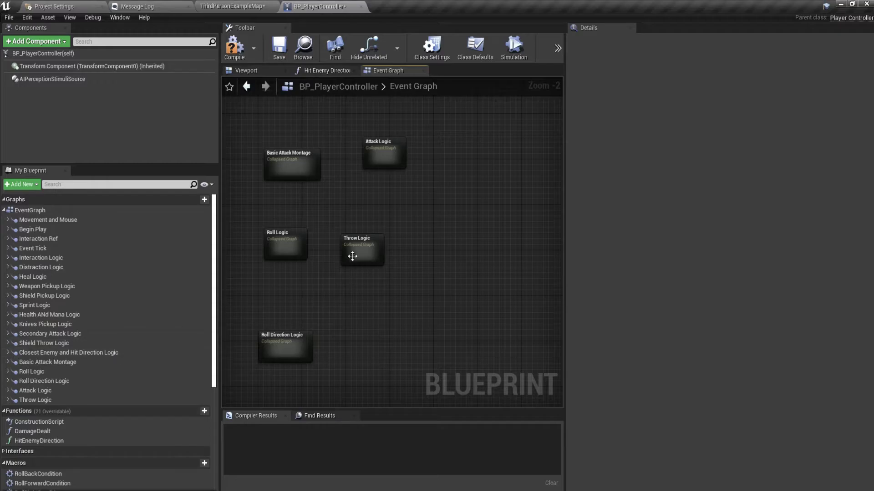
{"action": "mouse_move", "coordinate": [353, 253]}
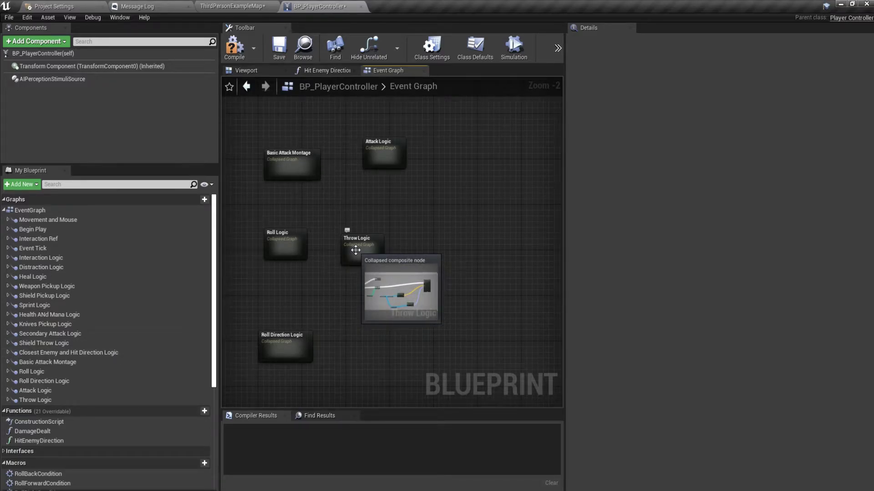
{"action": "double_click", "coordinate": [356, 251]}
{"action": "scroll", "coordinate": [313, 312], "scroll_direction": "up", "scroll_amount": 1}
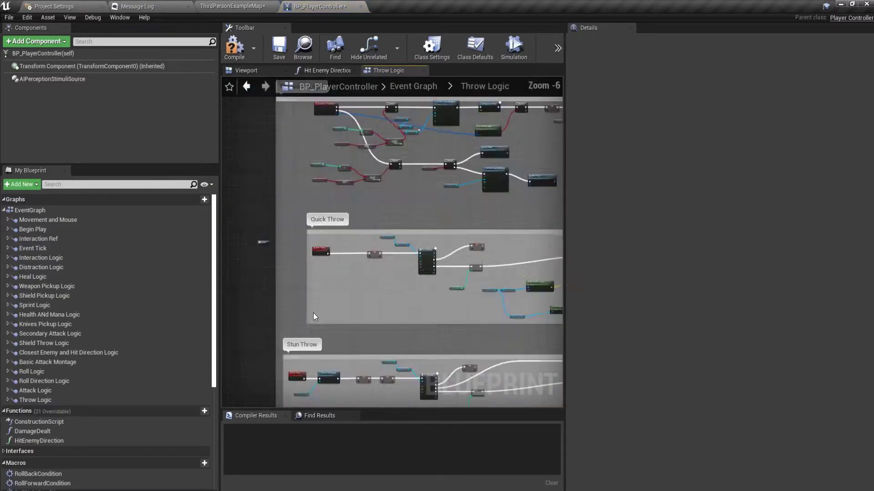
- Rename the Throw Logic collapsed node to 'Throw Knives Logic'
{"action": "left_click", "coordinate": [411, 86]}
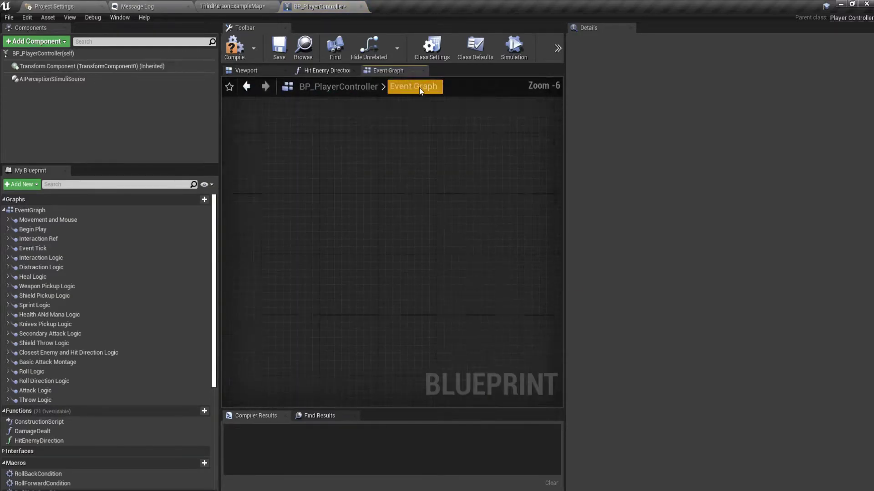
{"action": "left_click", "coordinate": [419, 253]}
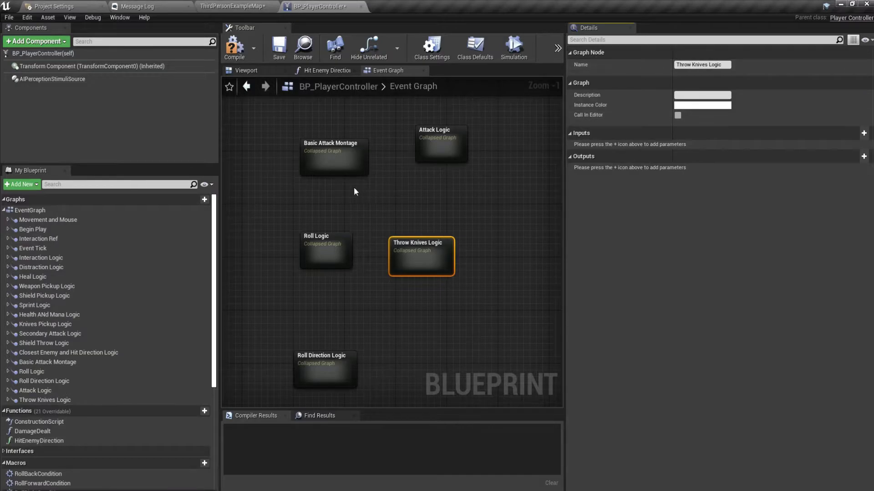
{"action": "mouse_move", "coordinate": [353, 187]}
{"action": "right_mouse_down"}
{"action": "mouse_move", "coordinate": [453, 264]}
{"action": "mouse_move", "coordinate": [522, 272]}
{"action": "right_mouse_up"}
- Open the Shield Throw Logic graph and select the DetachFromActor, Cast and ShieldLaunch nodes
{"action": "scroll", "coordinate": [425, 240], "scroll_direction": "down", "scroll_amount": 1}
{"action": "mouse_move", "coordinate": [441, 275]}
{"action": "right_mouse_down"}
{"action": "mouse_move", "coordinate": [499, 282]}
{"action": "mouse_move", "coordinate": [438, 199]}
{"action": "right_mouse_up"}
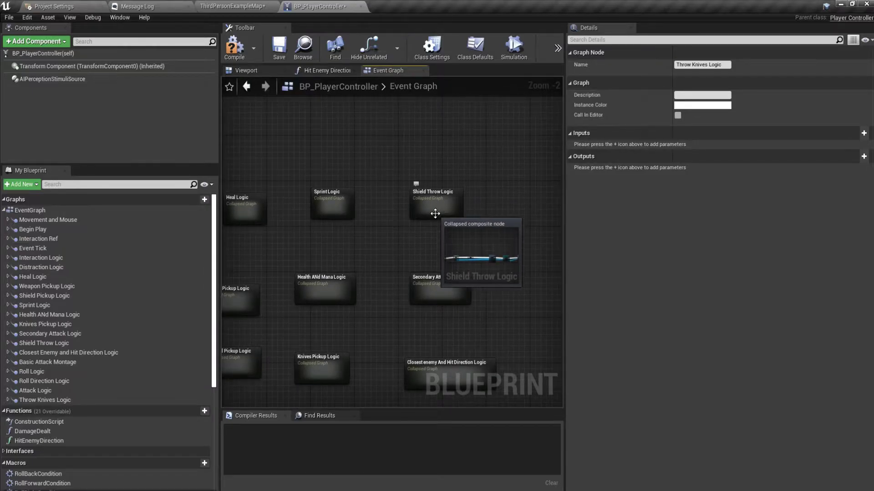
{"action": "double_click", "coordinate": [435, 205]}
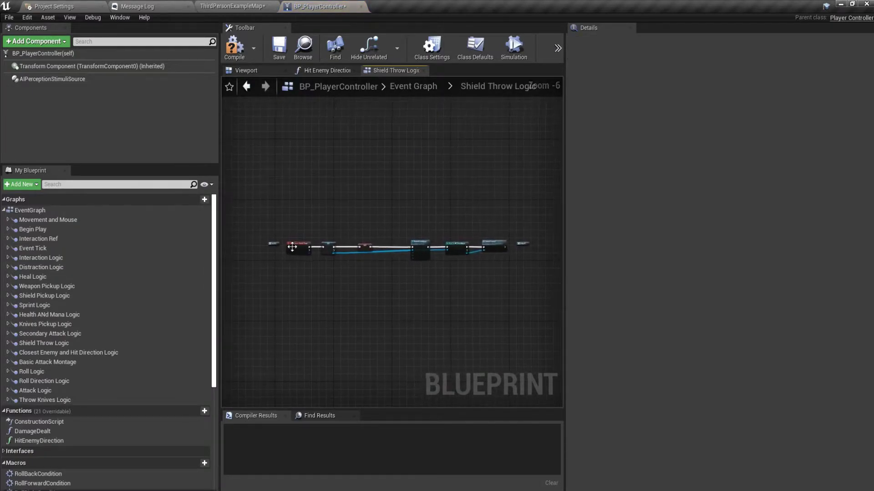
{"action": "scroll", "coordinate": [419, 308], "scroll_direction": "down", "scroll_amount": 2}
{"action": "mouse_move", "coordinate": [443, 305]}
{"action": "right_mouse_down"}
{"action": "mouse_move", "coordinate": [385, 309]}
{"action": "mouse_move", "coordinate": [495, 300]}
{"action": "mouse_move", "coordinate": [356, 305]}
{"action": "right_mouse_up"}
{"action": "scroll", "coordinate": [355, 306], "scroll_direction": "down", "scroll_amount": 3}
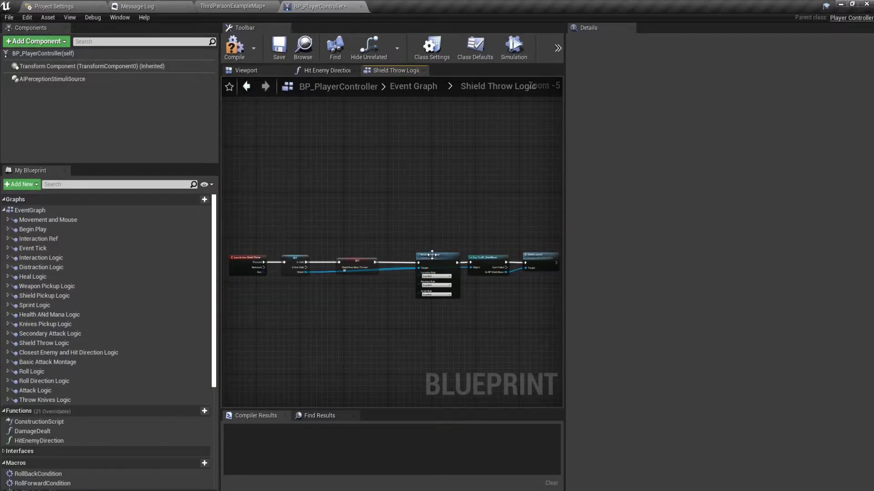
{"action": "right_click_drag", "start_coordinate": [431, 255], "coordinate": [373, 225]}
{"action": "left_click_drag", "start_coordinate": [524, 313], "coordinate": [519, 310]}
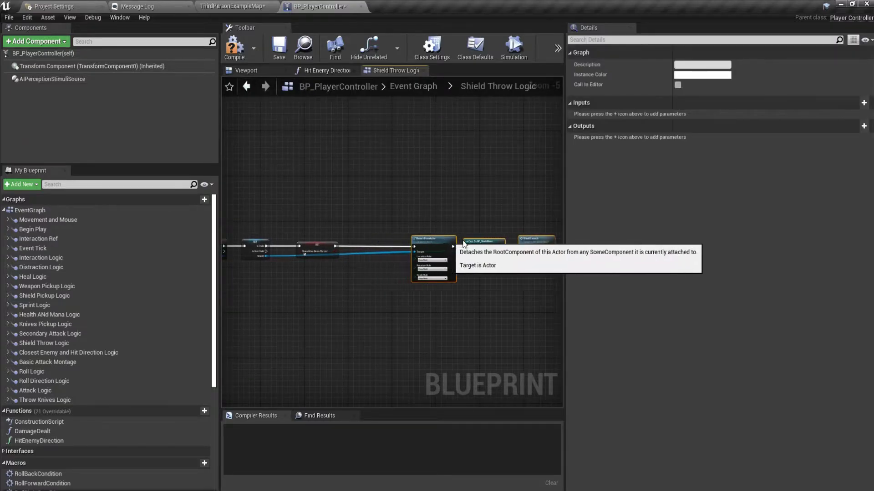
- Shift the detach, cast and launch nodes right and add a Play Montage node after SET
{"action": "left_click_drag", "start_coordinate": [400, 245], "coordinate": [477, 245]}
{"action": "scroll", "coordinate": [362, 239], "scroll_direction": "up", "scroll_amount": 2}
{"action": "scroll", "coordinate": [319, 254], "scroll_direction": "up", "scroll_amount": 2}
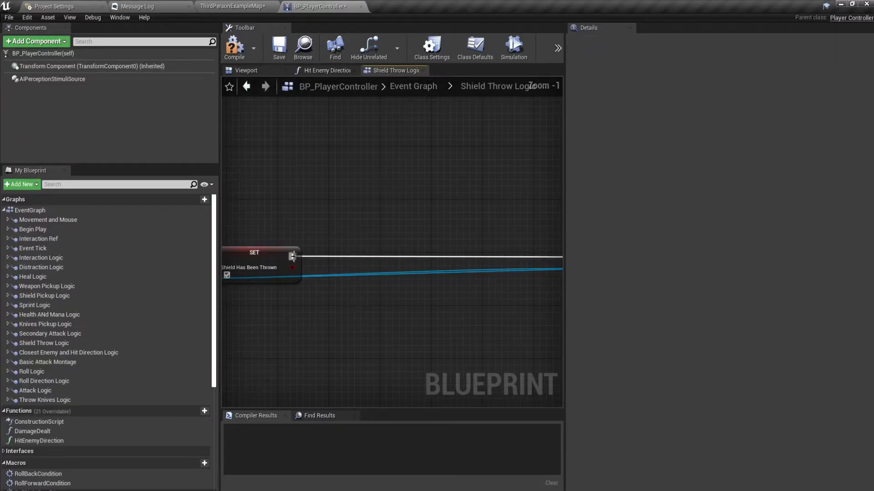
{"action": "left_click_drag", "start_coordinate": [293, 256], "coordinate": [390, 259]}
{"action": "type", "text": "play an"}
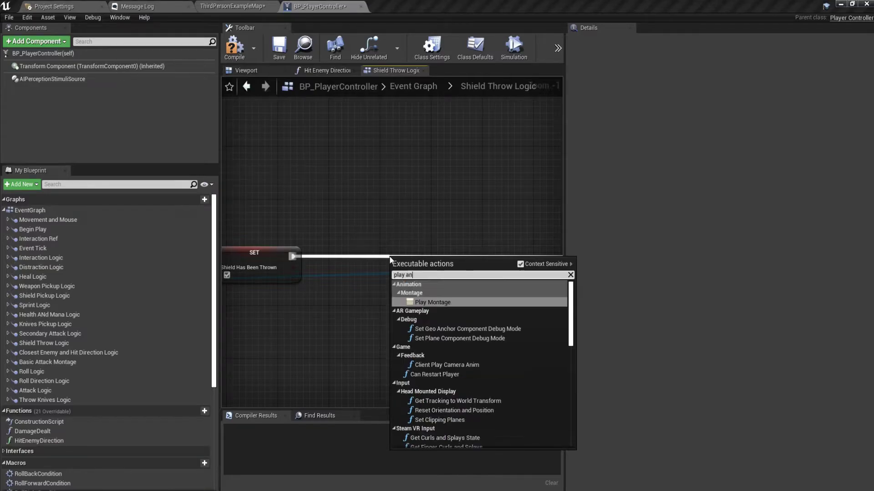
{"action": "type", "text": "im"}
{"action": "key", "text": "Return"}
{"action": "left_click_drag", "start_coordinate": [430, 261], "coordinate": [427, 244]}
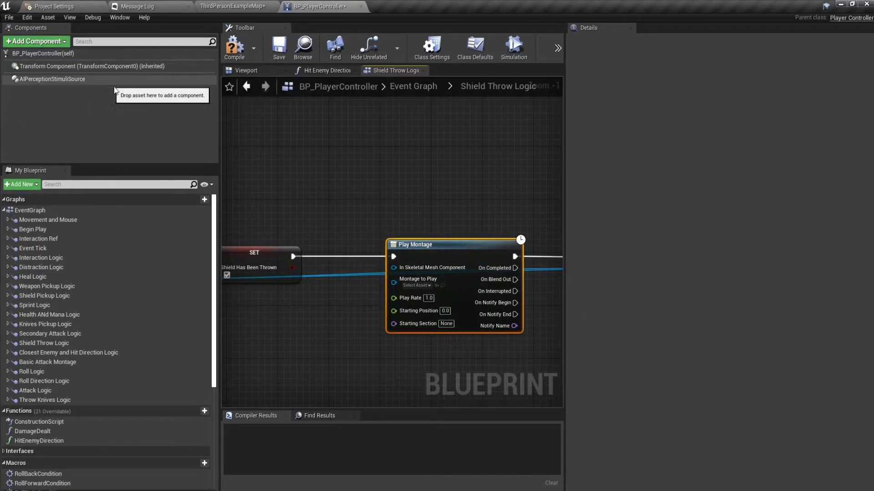
{"action": "left_click", "coordinate": [274, 203]}
- Add a Char Ref getter with Get Mesh and wire the mesh into Play Montage
{"action": "right_click_drag", "start_coordinate": [275, 239], "coordinate": [308, 236]}
{"action": "right_click", "coordinate": [309, 205]}
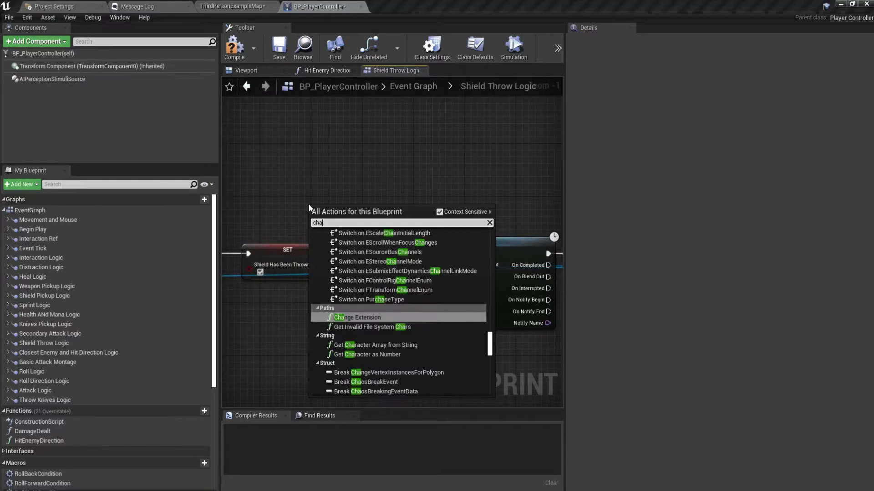
{"action": "type", "text": "char ref"}
{"action": "key", "text": "Return"}
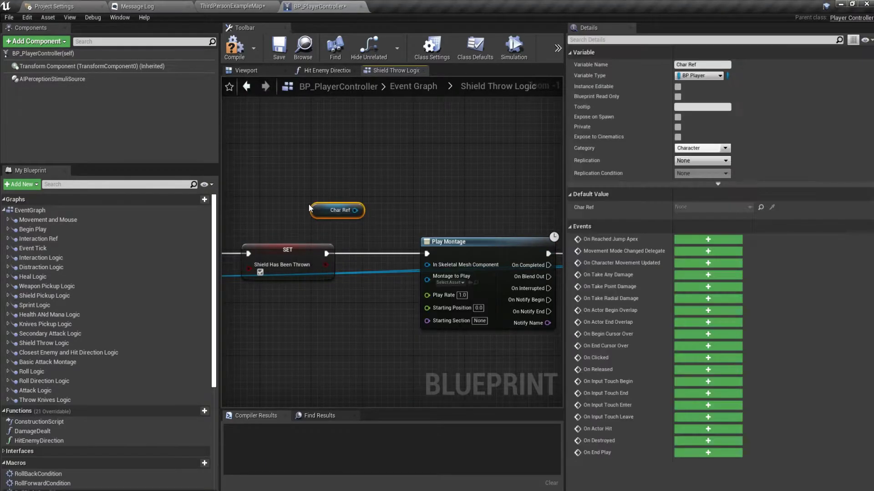
{"action": "left_click_drag", "start_coordinate": [365, 213], "coordinate": [365, 213]}
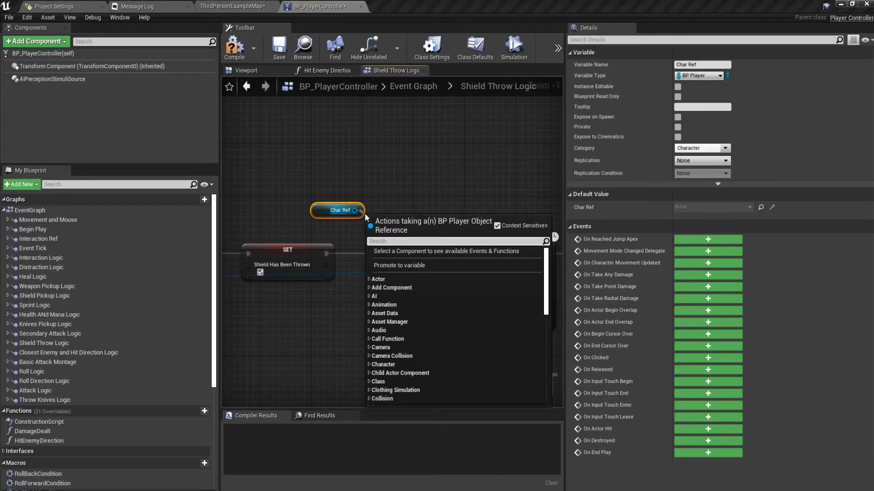
{"action": "type", "text": "mesh"}
{"action": "key", "text": "Return"}
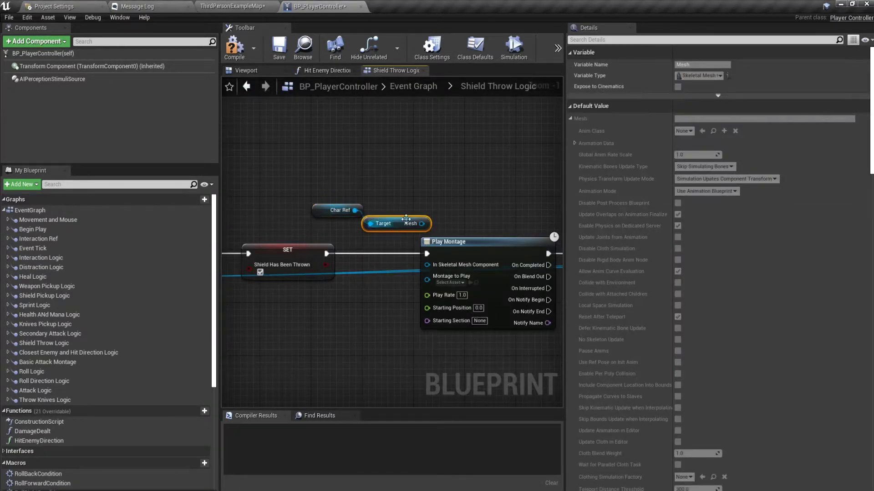
{"action": "left_click_drag", "start_coordinate": [422, 223], "coordinate": [430, 242]}
- Set Play Montage's montage to AM_ThrowKnives and locate that asset in the Content Browser
{"action": "right_click_drag", "start_coordinate": [448, 283], "coordinate": [401, 279]}
{"action": "left_click", "coordinate": [400, 278]}
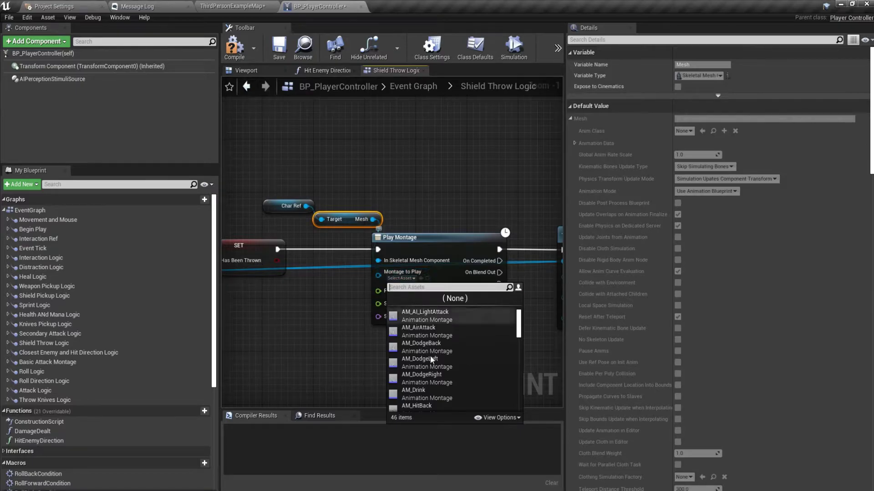
{"action": "scroll", "coordinate": [432, 364], "scroll_direction": "down", "scroll_amount": 3}
{"action": "scroll", "coordinate": [435, 369], "scroll_direction": "down", "scroll_amount": 2}
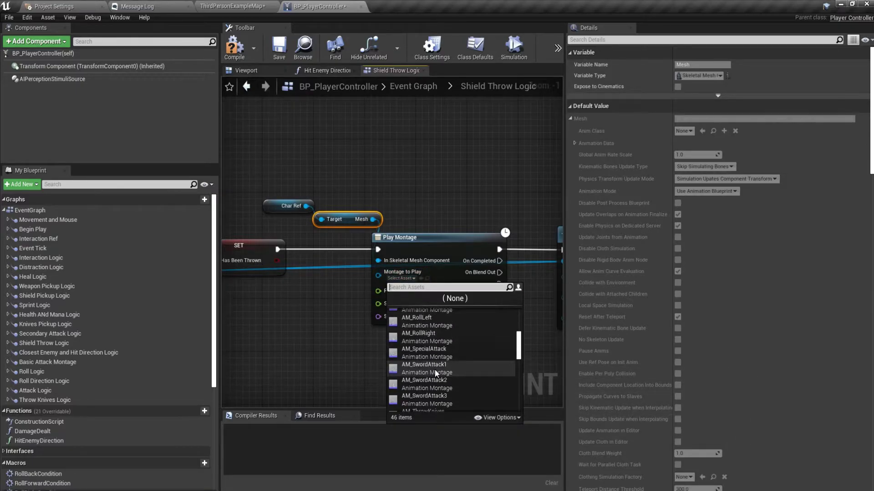
{"action": "scroll", "coordinate": [435, 370], "scroll_direction": "down", "scroll_amount": 3}
{"action": "scroll", "coordinate": [435, 370], "scroll_direction": "down", "scroll_amount": 2}
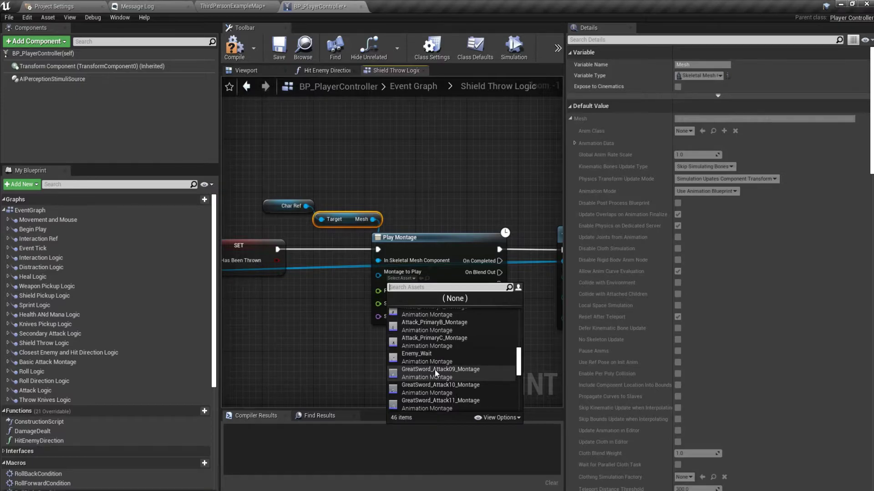
{"action": "type", "text": "throw"}
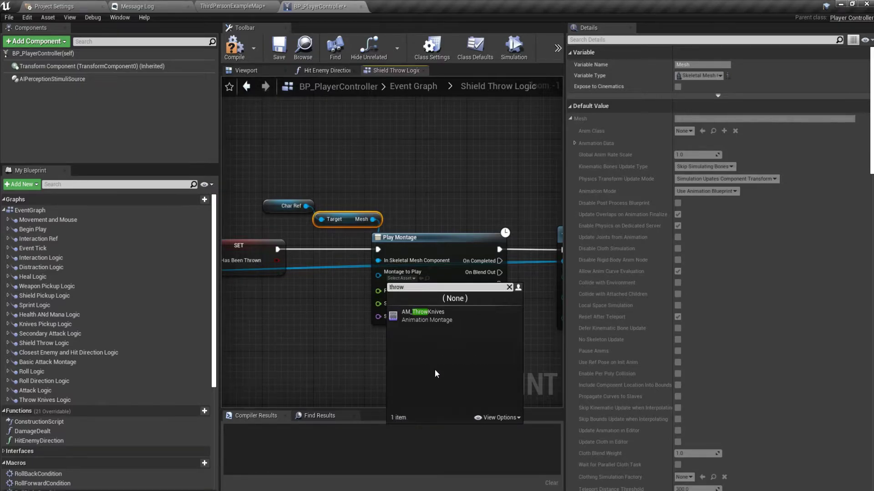
{"action": "left_click", "coordinate": [448, 312]}
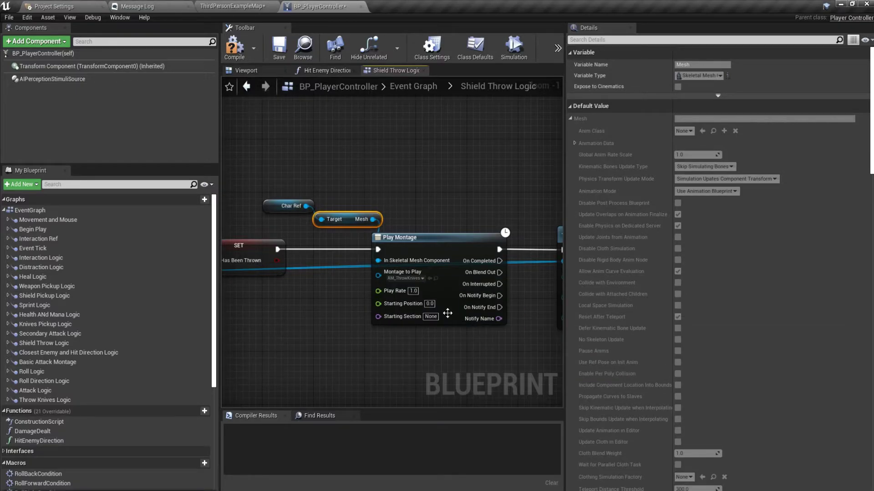
{"action": "left_click", "coordinate": [436, 279]}
- Preview AM_ThrowKnives, then trigger DetachFromActor from Play Montage's On Notify Begin pin
{"action": "double_click", "coordinate": [323, 390]}
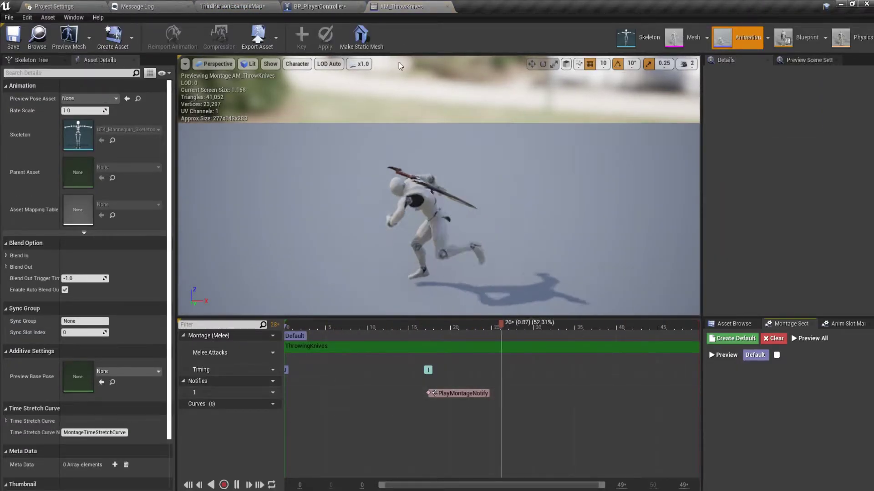
{"action": "left_click", "coordinate": [447, 6]}
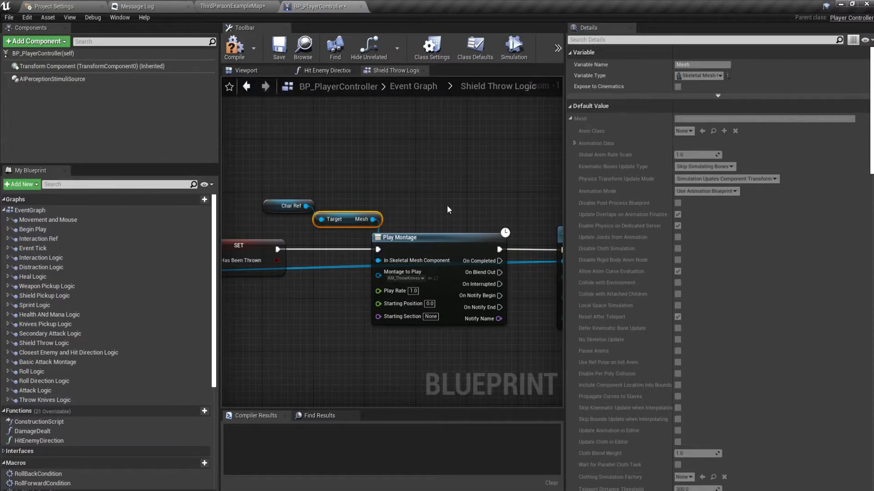
{"action": "right_click_drag", "start_coordinate": [447, 205], "coordinate": [323, 190]}
{"action": "left_click_drag", "start_coordinate": [346, 233], "coordinate": [346, 277], "text": "ctrl"}
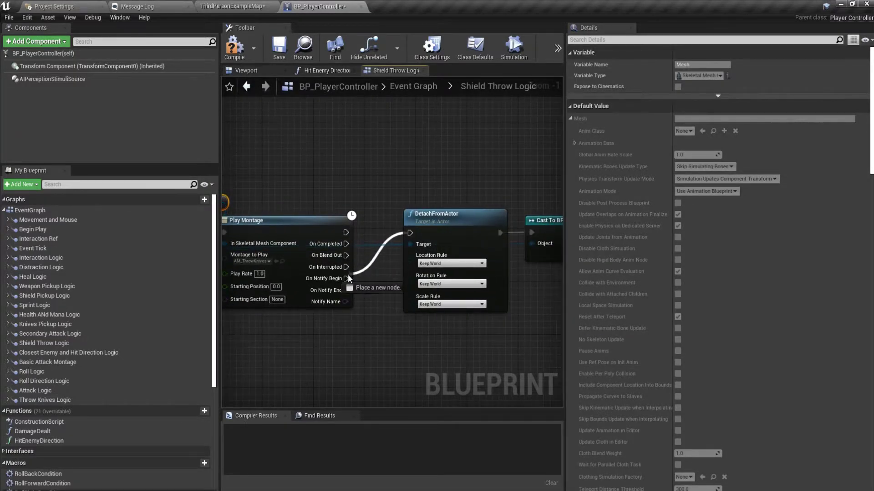
{"action": "mouse_move", "coordinate": [383, 306]}
{"action": "right_mouse_down"}
{"action": "mouse_move", "coordinate": [283, 309]}
{"action": "mouse_move", "coordinate": [480, 283]}
{"action": "right_mouse_up"}
- Compile the blueprint and launch a Play-in-Editor session of the level
{"action": "left_click", "coordinate": [235, 49]}
{"action": "left_click", "coordinate": [232, 6]}
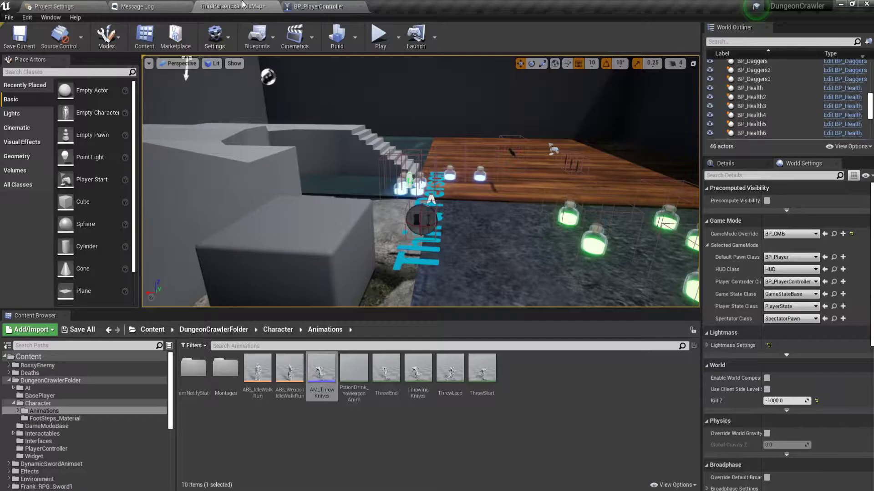
{"action": "left_click", "coordinate": [380, 36]}
- Walk the character across the stone and wooden floors toward the stairs and potions
{"action": "key", "text": "w"}
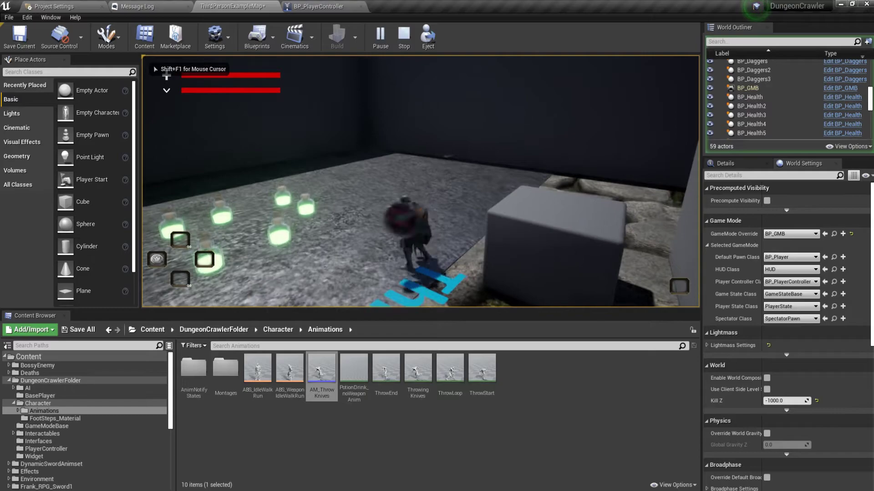
{"action": "key", "text": "w"}
{"action": "key", "text": "w"}
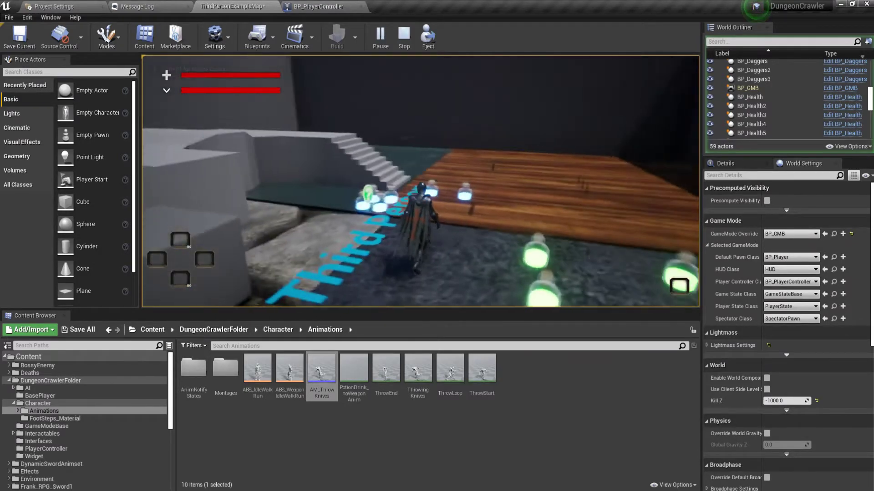
{"action": "key", "text": "w"}
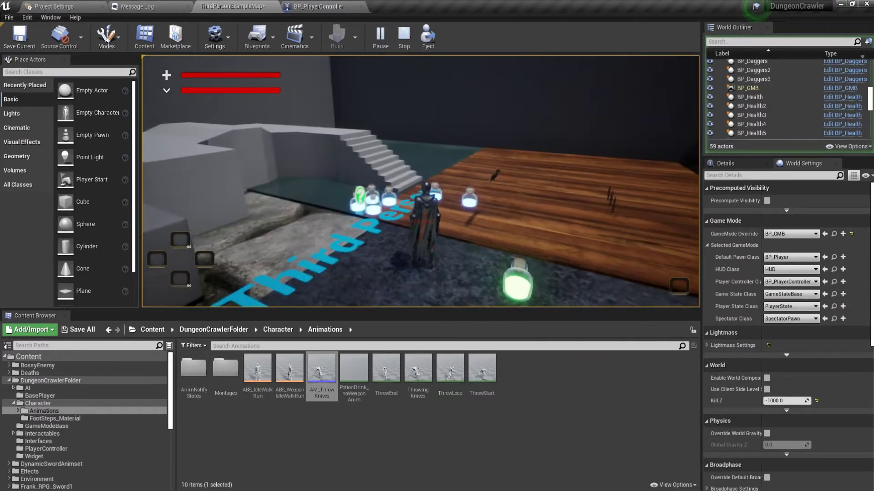
{"action": "key", "text": "w"}
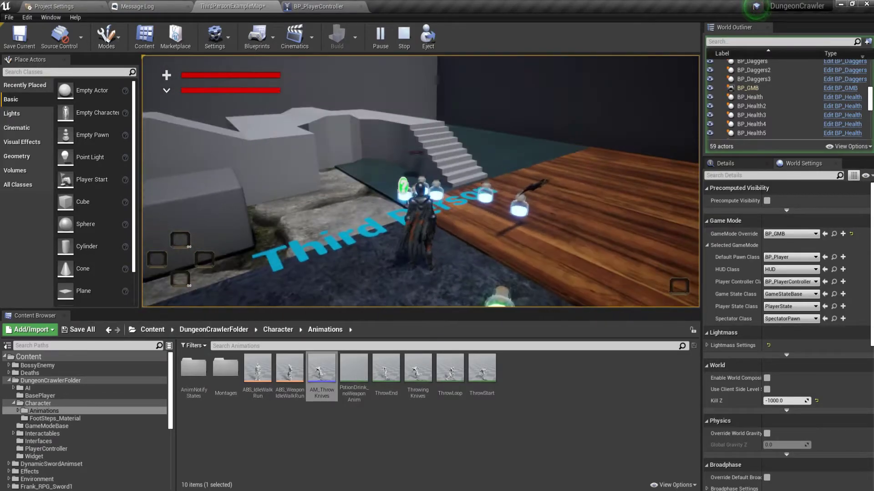
{"action": "key", "text": "w"}
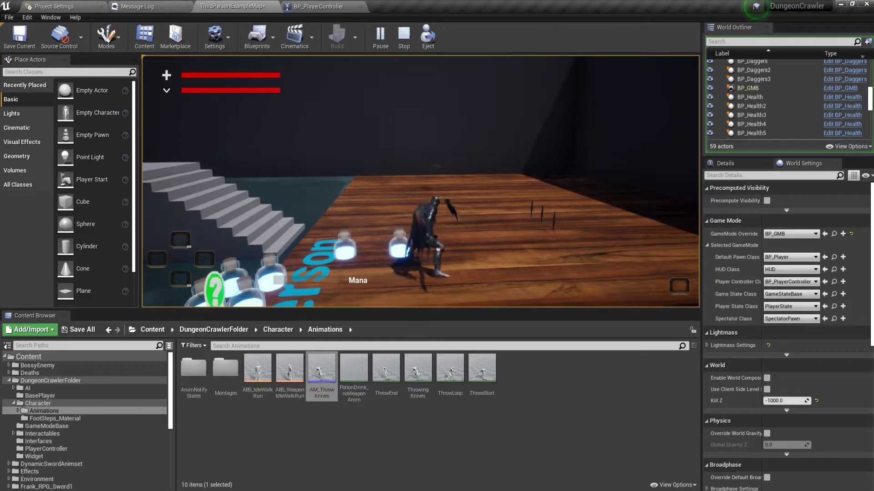
{"action": "key", "text": "w"}
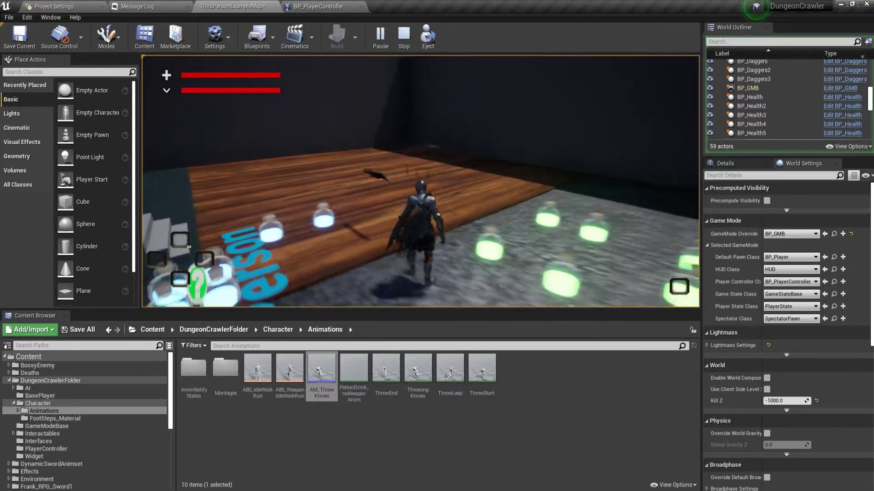
{"action": "key", "text": "w"}
{"action": "key", "text": "w"}
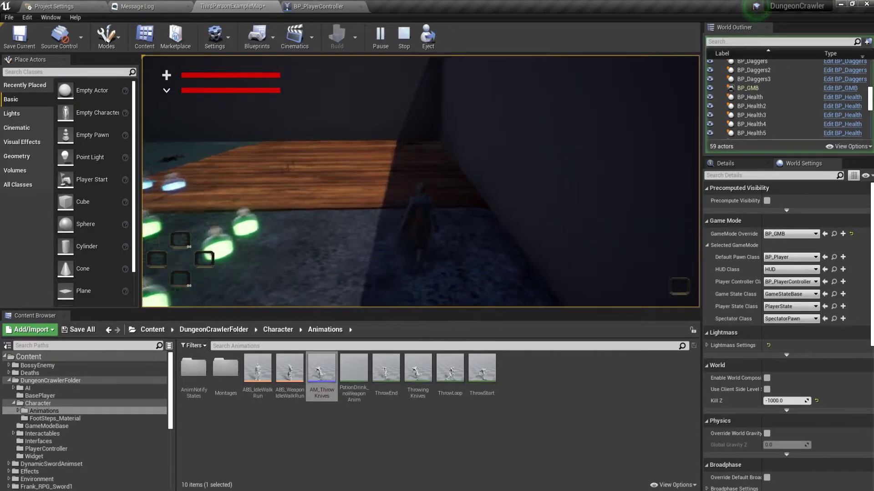
{"action": "key", "text": "w"}
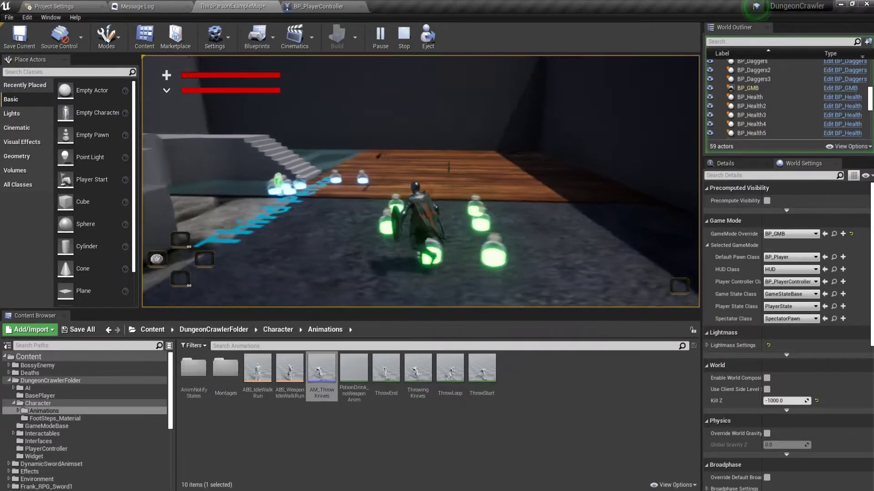
{"action": "key", "text": "a"}
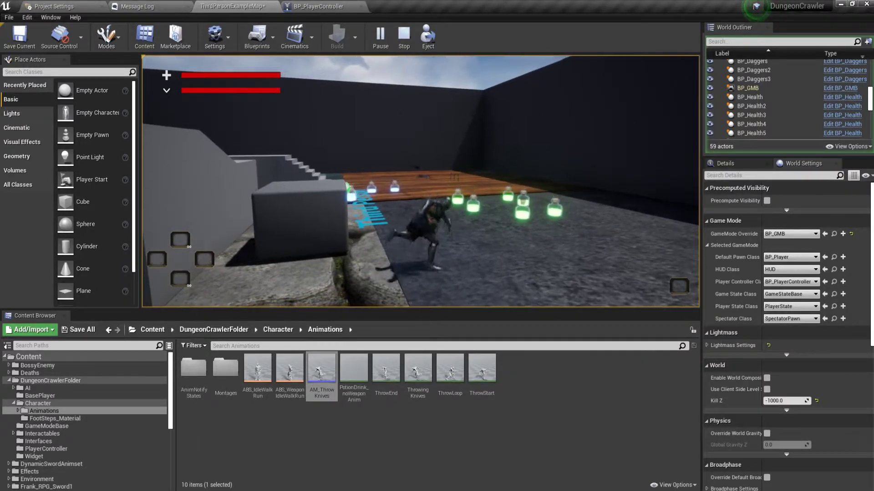
{"action": "key", "text": "w"}
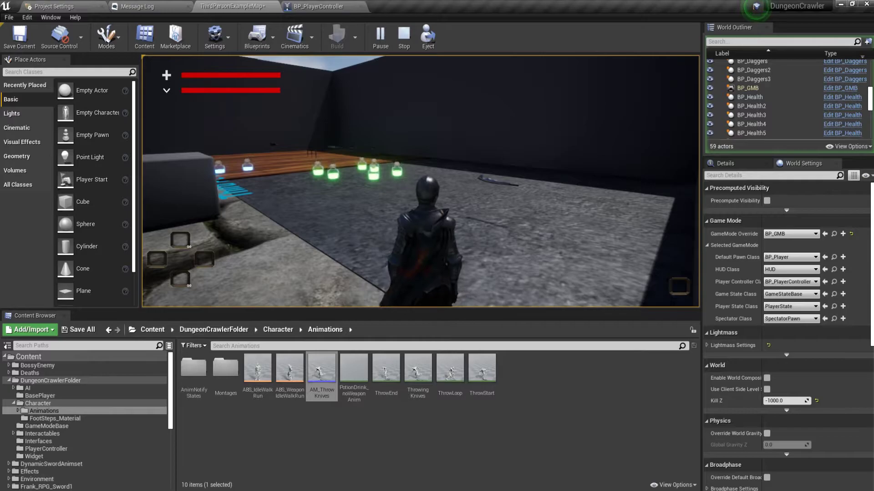
{"action": "key", "text": "w"}
{"action": "key", "text": "w"}
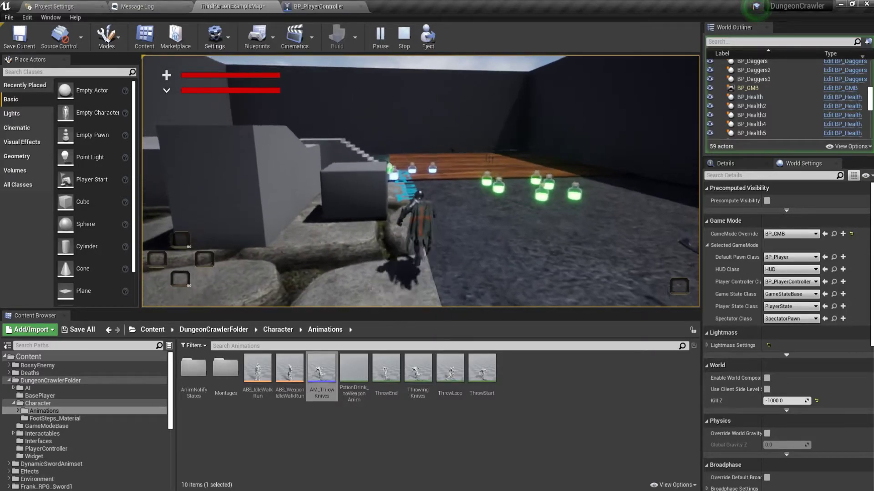
- Bring out the shield, throw it, catch it back and put it away
{"action": "key", "text": "w"}
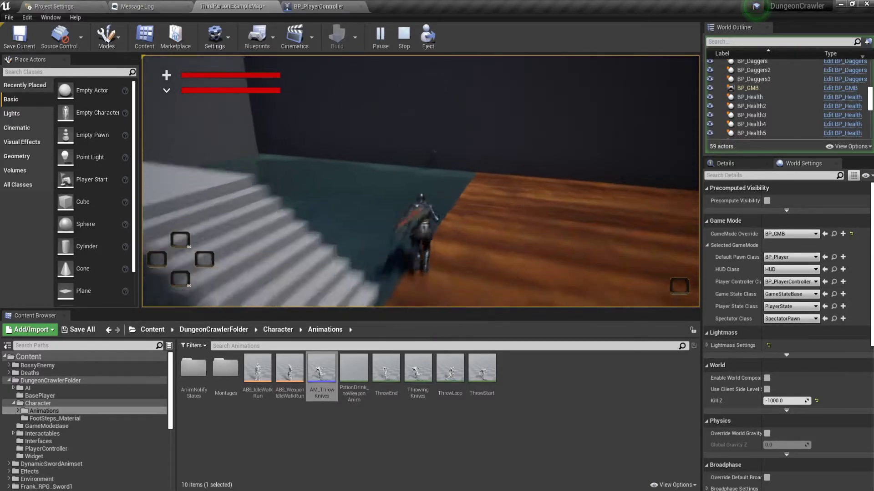
{"action": "key", "text": "w"}
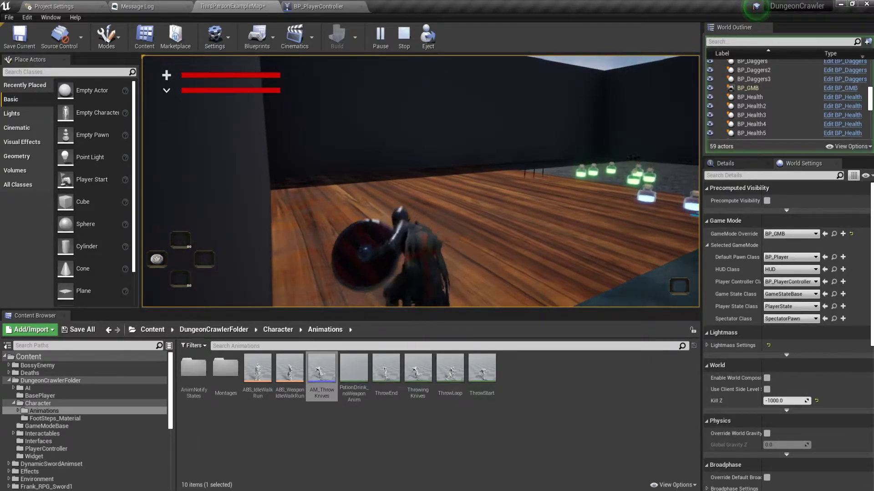
{"action": "key", "text": "w"}
{"action": "key", "text": "w"}
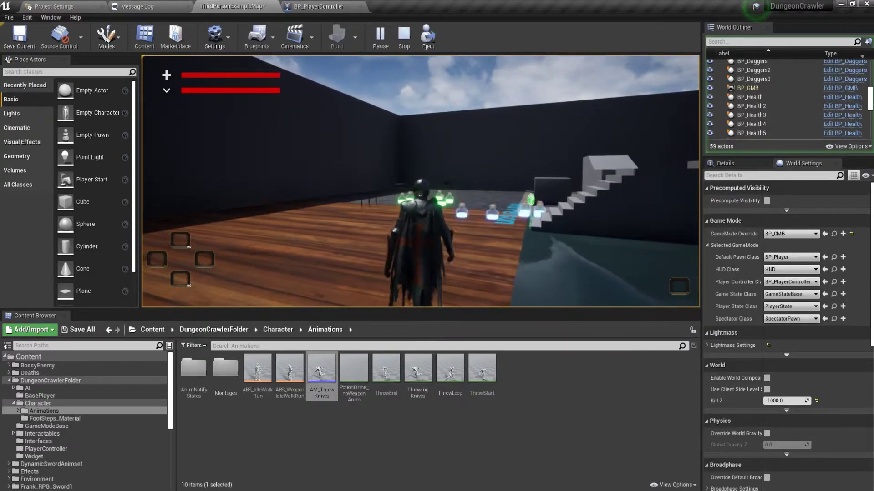
{"action": "key", "text": "Left"}
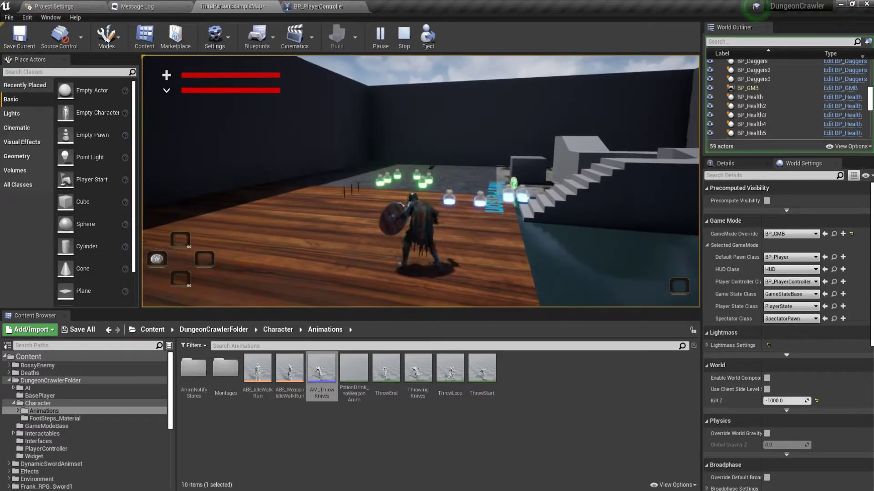
{"action": "key", "text": "Left"}
- Stop the play session and return to the BP_PlayerController blueprint
{"action": "key", "text": "w"}
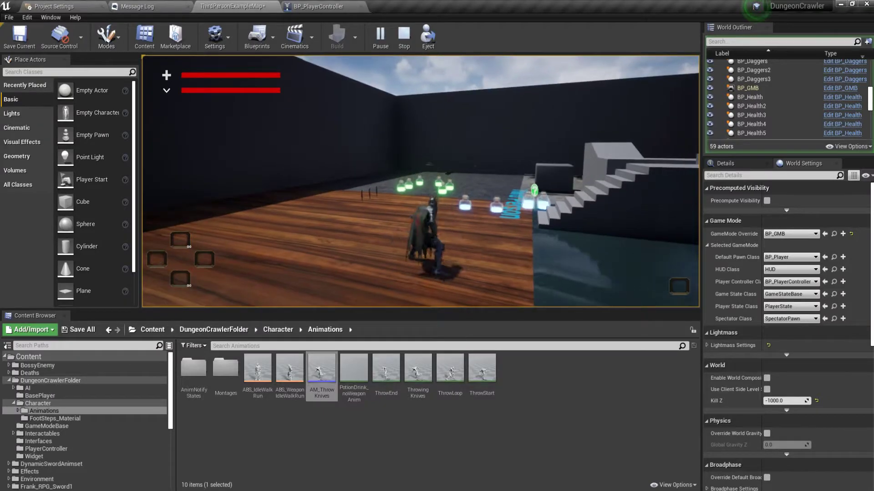
{"action": "key", "text": "w"}
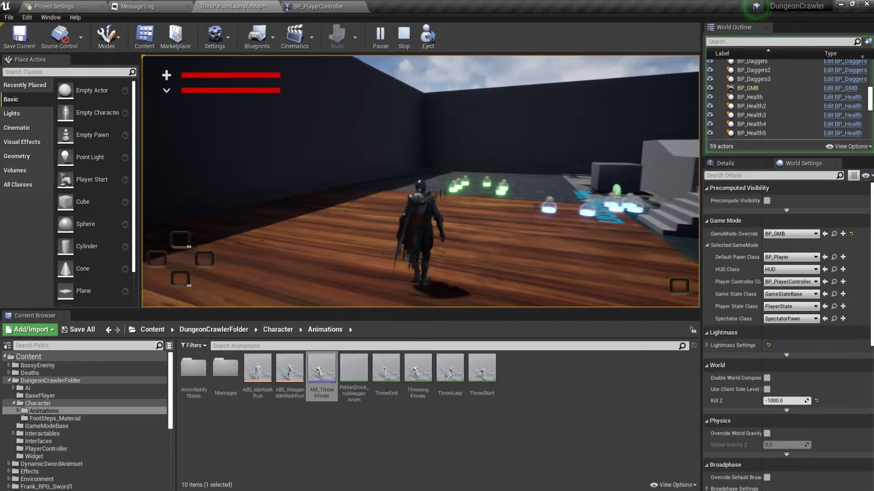
{"action": "key", "text": "Escape"}
{"action": "left_click", "coordinate": [318, 6]}
- Insert a Branch node between the GET and SET nodes in Shield Throw Logic
{"action": "right_click_drag", "start_coordinate": [355, 143], "coordinate": [460, 297]}
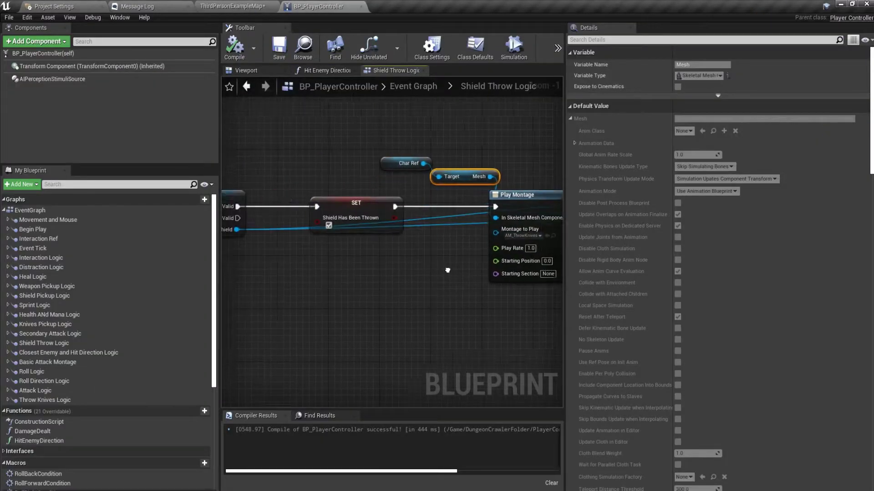
{"action": "scroll", "coordinate": [485, 293], "scroll_direction": "down", "scroll_amount": 3}
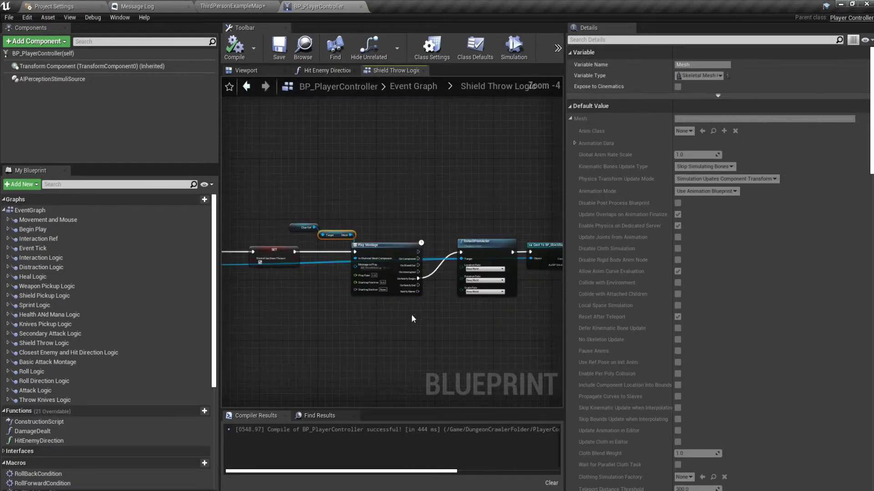
{"action": "mouse_move", "coordinate": [521, 310]}
{"action": "right_mouse_down"}
{"action": "mouse_move", "coordinate": [550, 312]}
{"action": "mouse_move", "coordinate": [332, 279]}
{"action": "mouse_move", "coordinate": [452, 290]}
{"action": "right_mouse_up"}
{"action": "scroll", "coordinate": [319, 281], "scroll_direction": "up", "scroll_amount": 3}
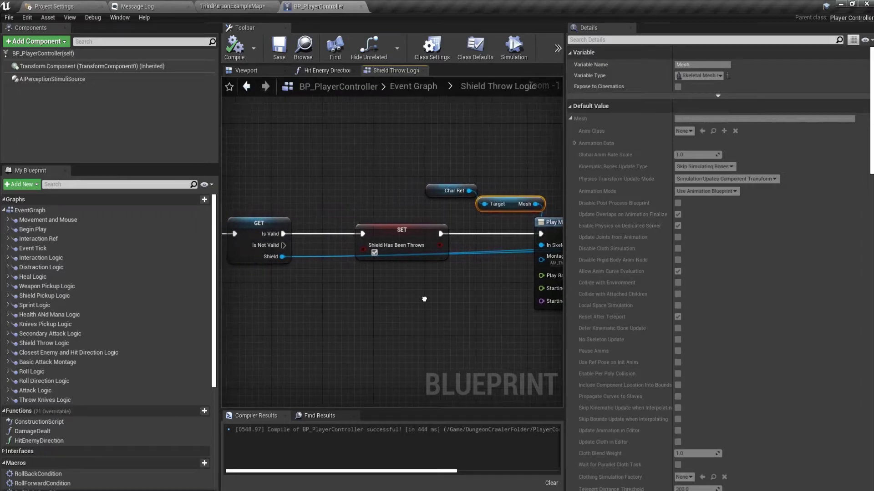
{"action": "left_click", "coordinate": [436, 232]}
{"action": "right_click_drag", "start_coordinate": [335, 294], "coordinate": [429, 291]}
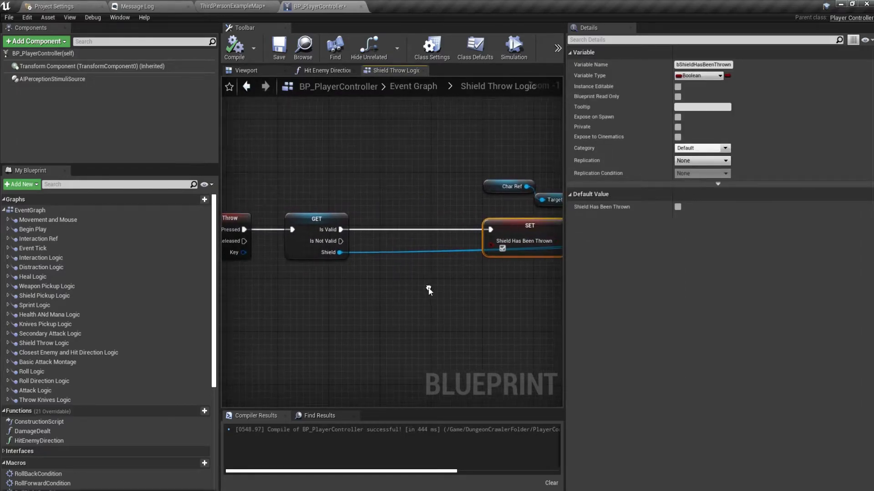
{"action": "left_click", "coordinate": [387, 224]}
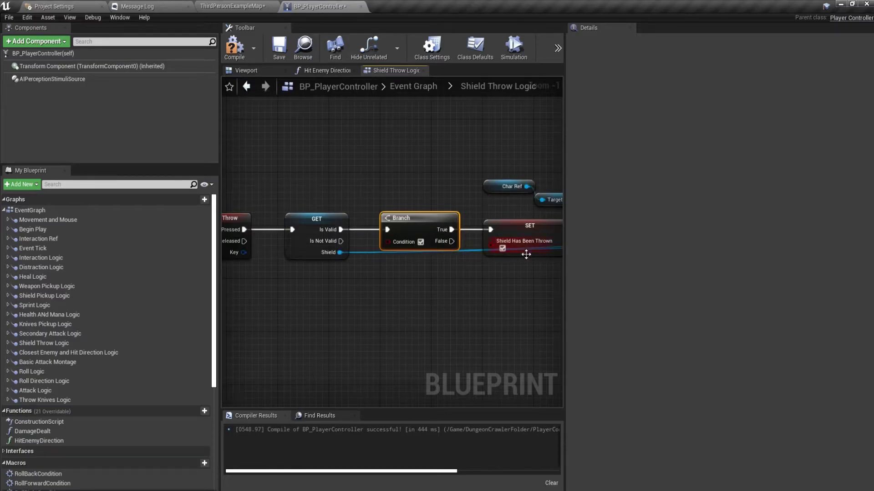
- Feed bShieldHasBeenThrown through a NOT node into the Branch Condition, then start a play test
{"action": "scroll", "coordinate": [83, 457], "scroll_direction": "down", "scroll_amount": 5}
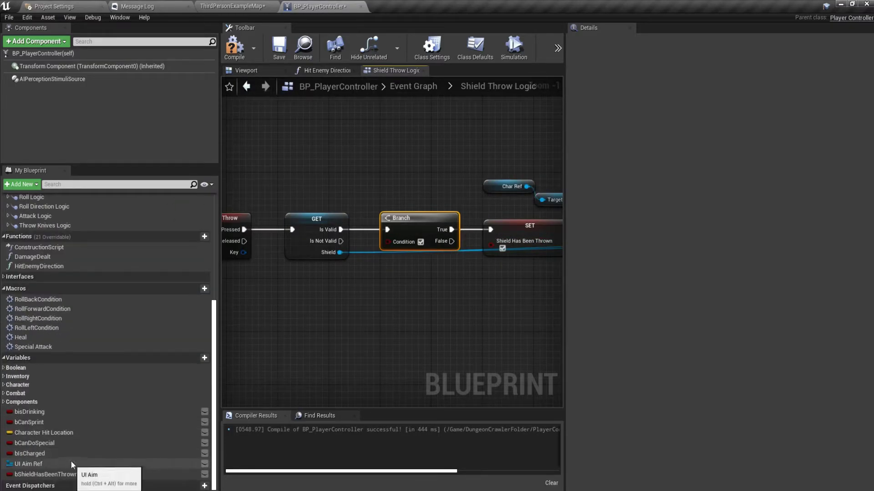
{"action": "mouse_move", "coordinate": [45, 475]}
{"action": "left_mouse_down"}
{"action": "mouse_move", "coordinate": [435, 245]}
{"action": "mouse_move", "coordinate": [383, 244]}
{"action": "left_mouse_up"}
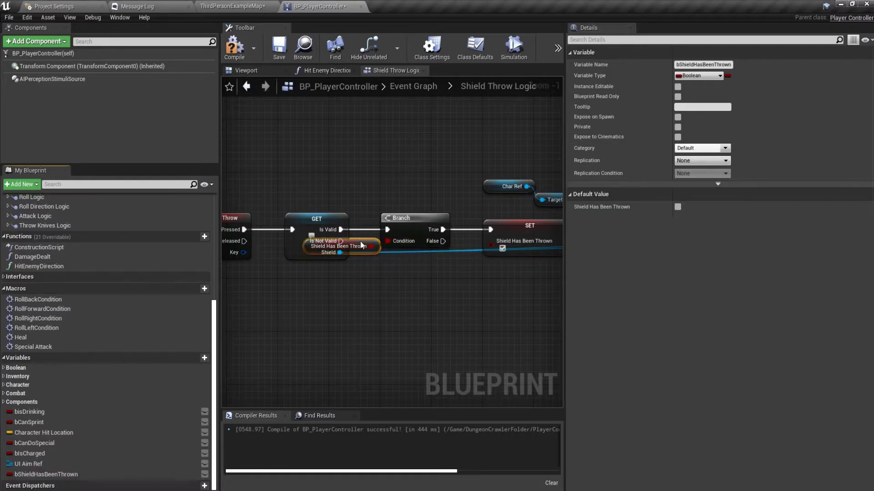
{"action": "left_click_drag", "start_coordinate": [362, 316], "coordinate": [362, 317]}
{"action": "type", "text": "not"}
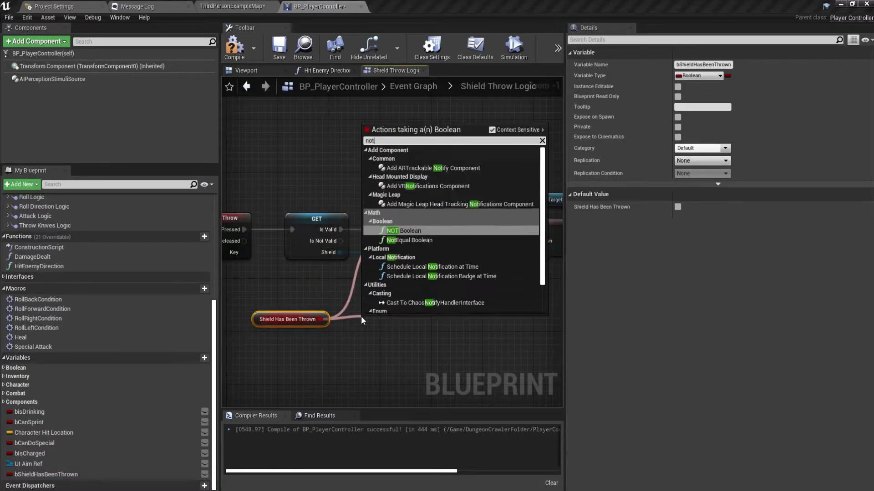
{"action": "key", "text": "Return"}
{"action": "left_click_drag", "start_coordinate": [419, 326], "coordinate": [395, 246]}
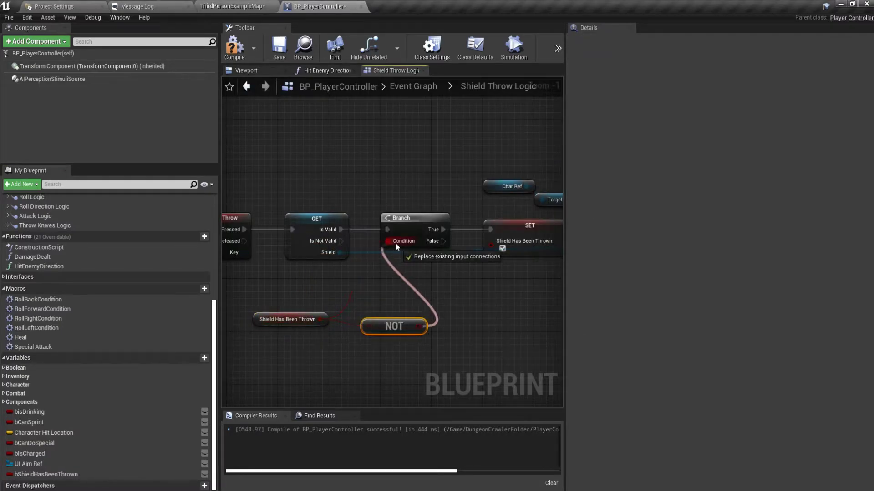
{"action": "left_click", "coordinate": [226, 47]}
{"action": "key", "text": "alt+p"}
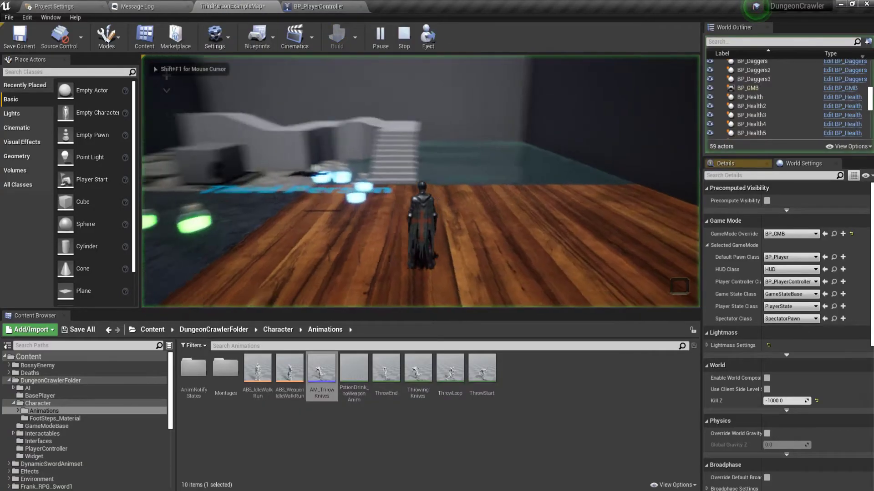
- Walk the character past the green pickups and onto the wooden floor
{"action": "key", "text": "w"}
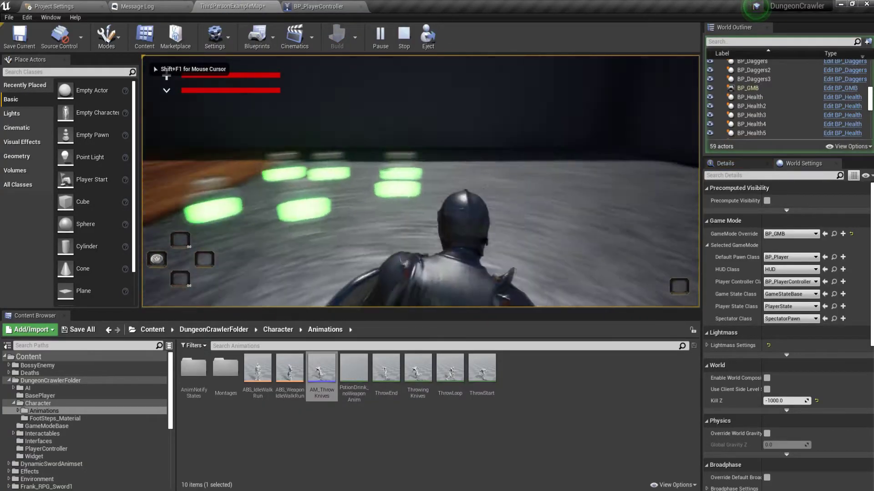
{"action": "key", "text": "w"}
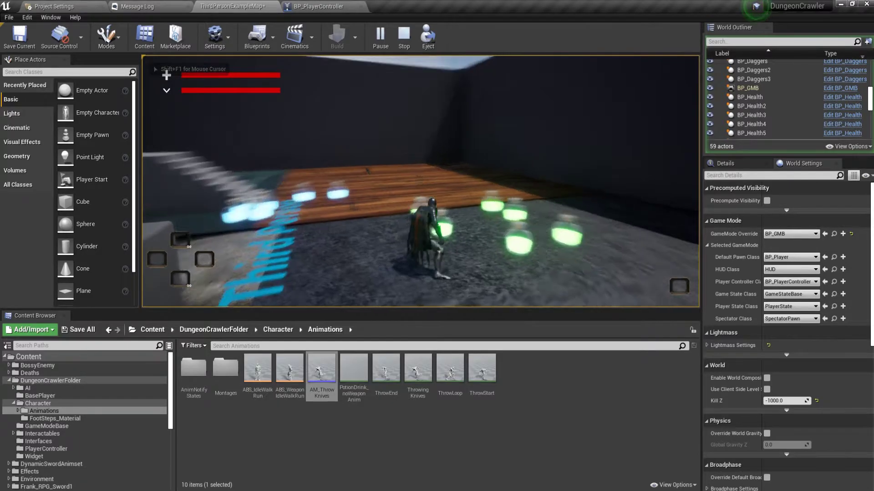
{"action": "key", "text": "w"}
{"action": "key", "text": "w"}
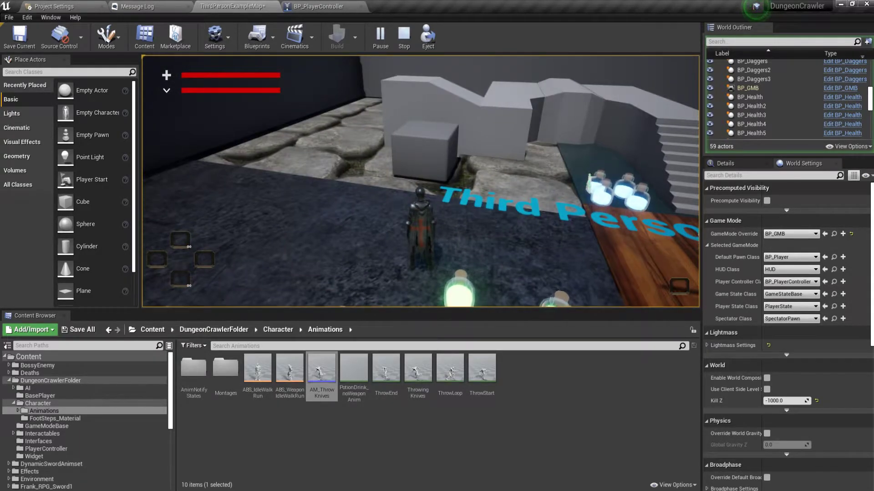
{"action": "key", "text": "w"}
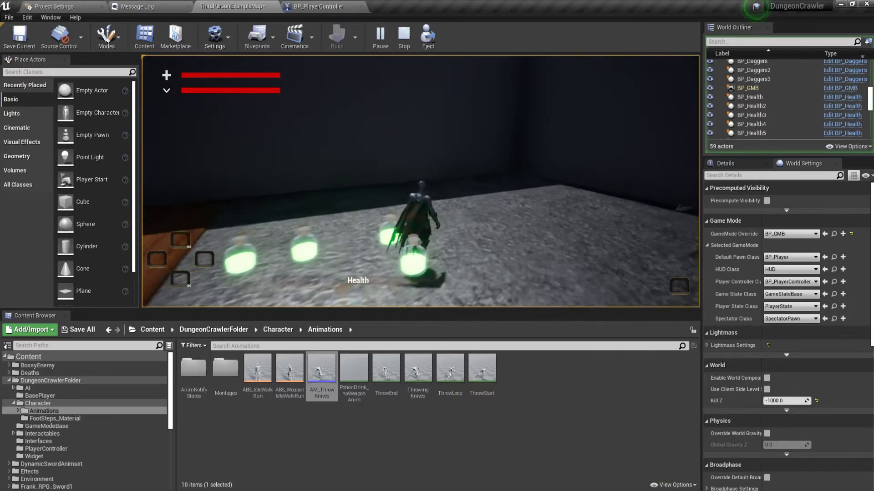
{"action": "key", "text": "w"}
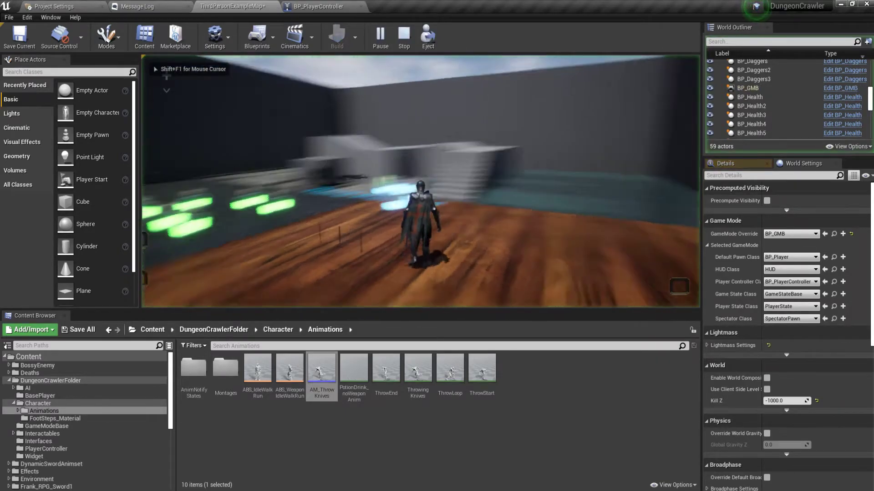
{"action": "key", "text": "w"}
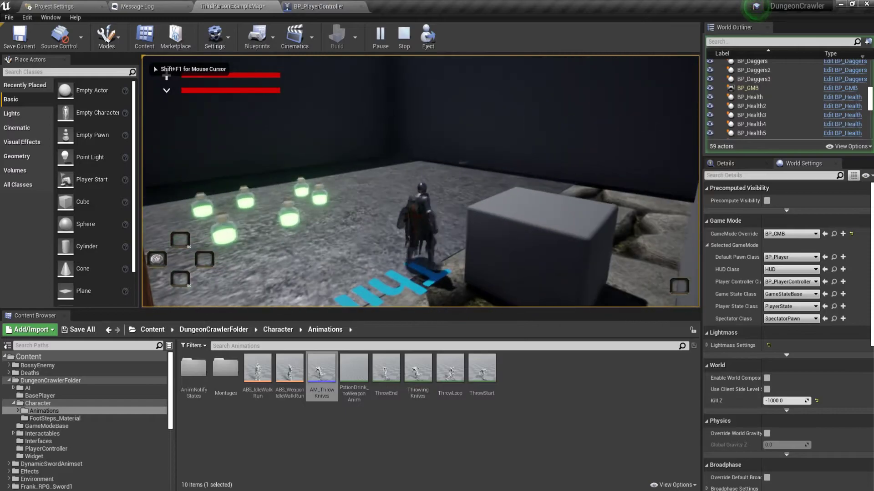
{"action": "key", "text": "w"}
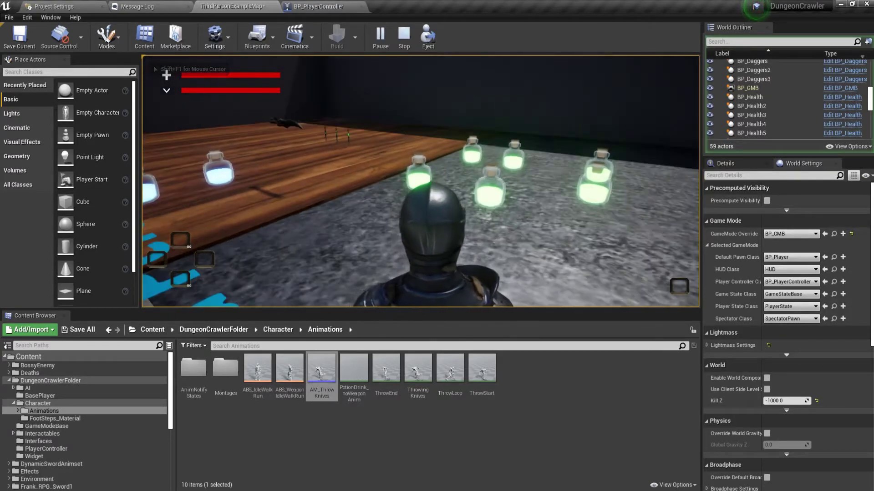
{"action": "key", "text": "w"}
- Stop the play test, save the current map and return to BP_PlayerController
{"action": "key", "text": "Escape"}
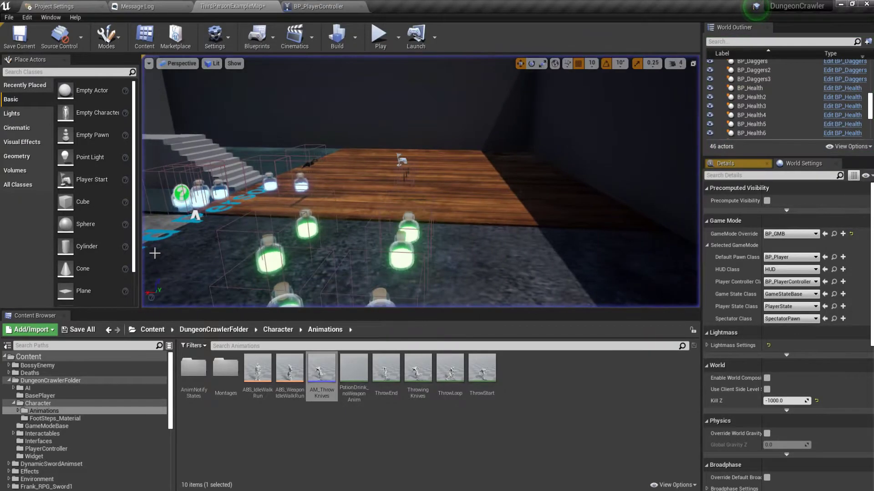
{"action": "left_click", "coordinate": [19, 36]}
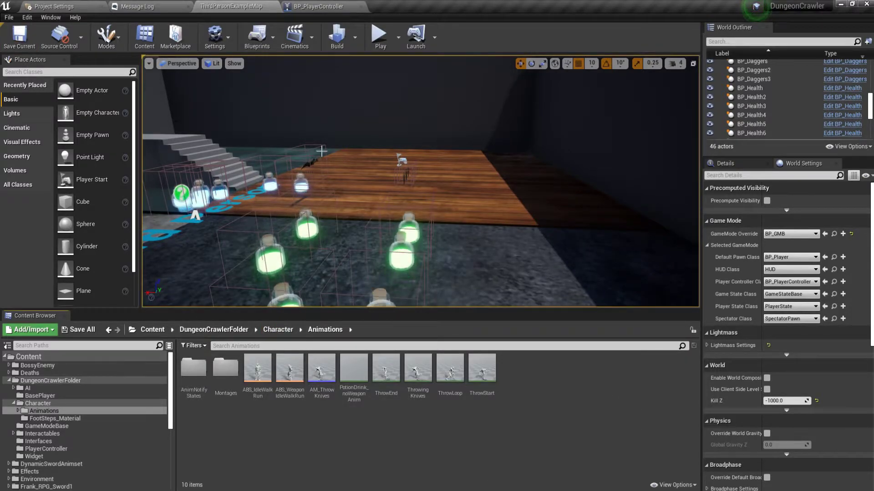
{"action": "left_click", "coordinate": [326, 5]}
{"action": "scroll", "coordinate": [327, 309], "scroll_direction": "down", "scroll_amount": 5}
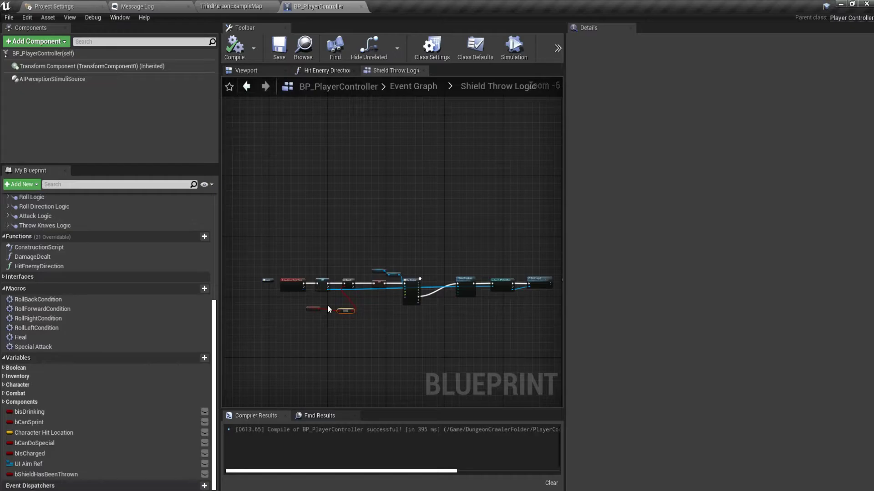
- Move from Hit Enemy Direction and Shield Throw Logic up to the Event Graph's collapsed-node grid
{"action": "left_click", "coordinate": [341, 72]}
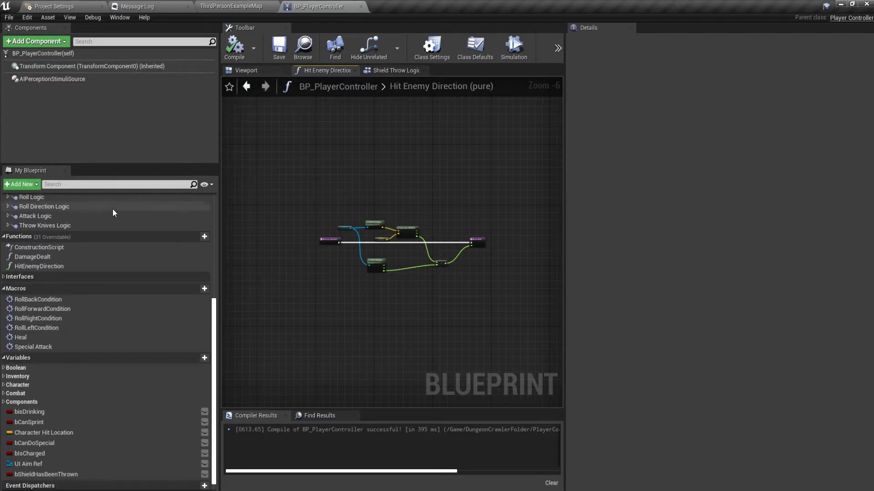
{"action": "scroll", "coordinate": [314, 183], "scroll_direction": "up", "scroll_amount": 1}
{"action": "left_click", "coordinate": [391, 69]}
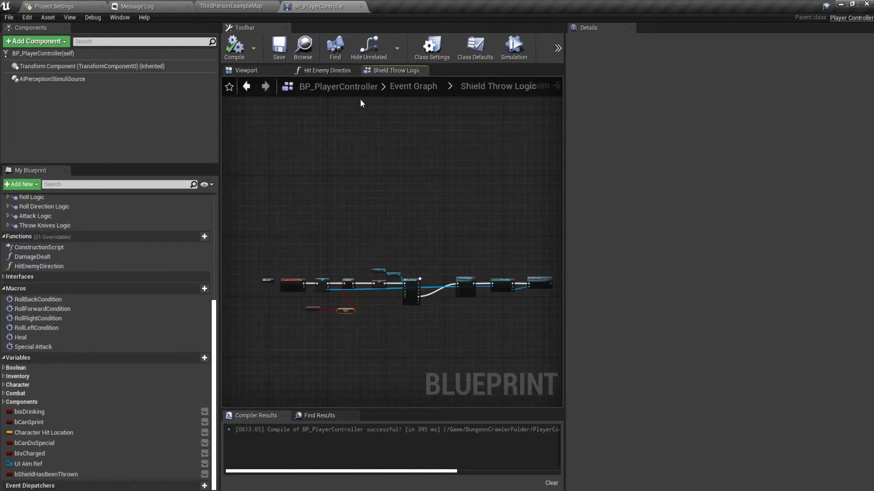
{"action": "left_click", "coordinate": [413, 86]}
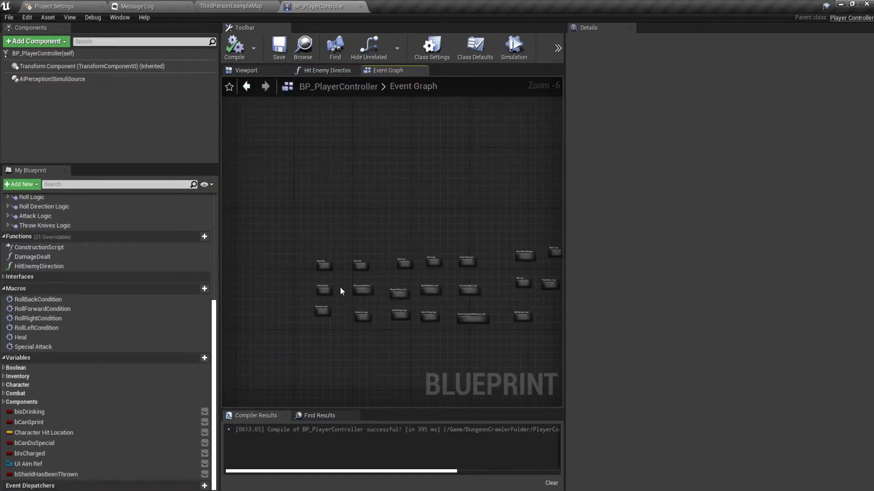
{"action": "scroll", "coordinate": [359, 305], "scroll_direction": "up", "scroll_amount": 6}
{"action": "scroll", "coordinate": [370, 324], "scroll_direction": "down", "scroll_amount": 2}
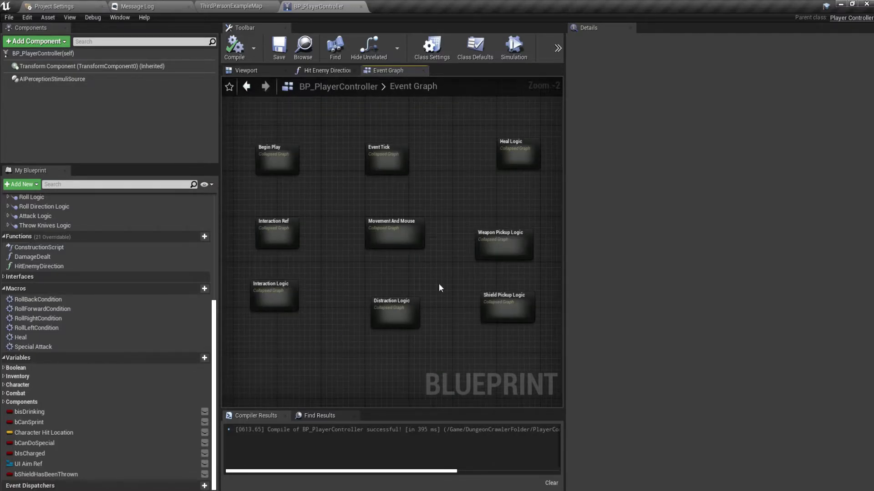
{"action": "right_click_drag", "start_coordinate": [478, 278], "coordinate": [408, 283]}
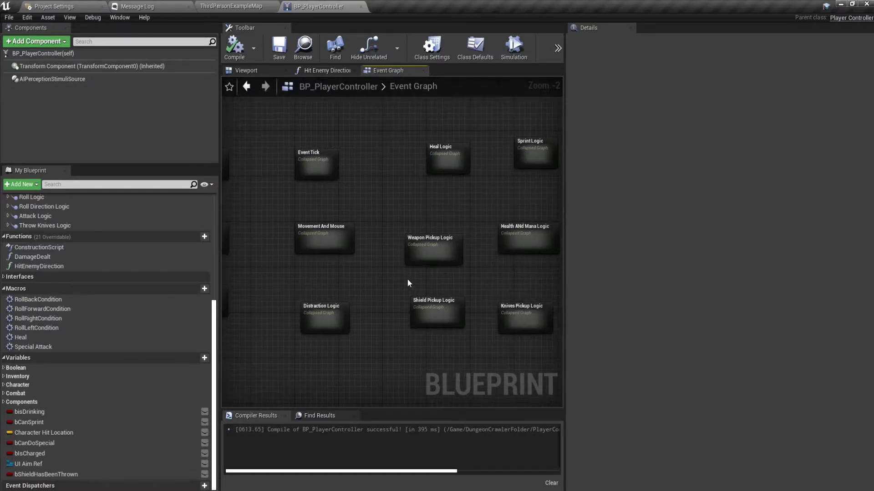
- Open Weapon Pickup Logic, widen its comment box leftward and shift the event node left
{"action": "double_click", "coordinate": [430, 254]}
{"action": "scroll", "coordinate": [292, 292], "scroll_direction": "up", "scroll_amount": 4}
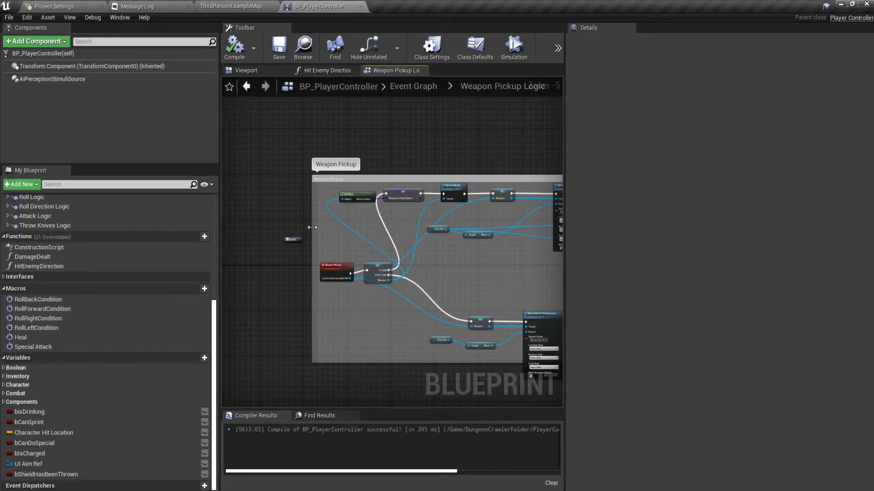
{"action": "left_click_drag", "start_coordinate": [312, 227], "coordinate": [267, 236]}
{"action": "left_click_drag", "start_coordinate": [338, 272], "coordinate": [279, 266]}
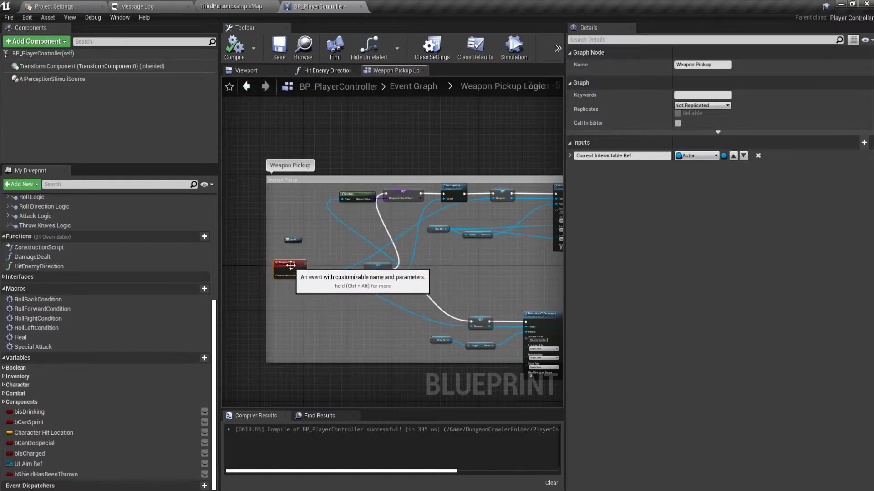
- Inspect the GET, SET and AttachActorToComponent nodes, then zoom back out
{"action": "scroll", "coordinate": [291, 265], "scroll_direction": "up", "scroll_amount": 1}
{"action": "scroll", "coordinate": [381, 266], "scroll_direction": "up", "scroll_amount": 1}
{"action": "scroll", "coordinate": [326, 245], "scroll_direction": "up", "scroll_amount": 1}
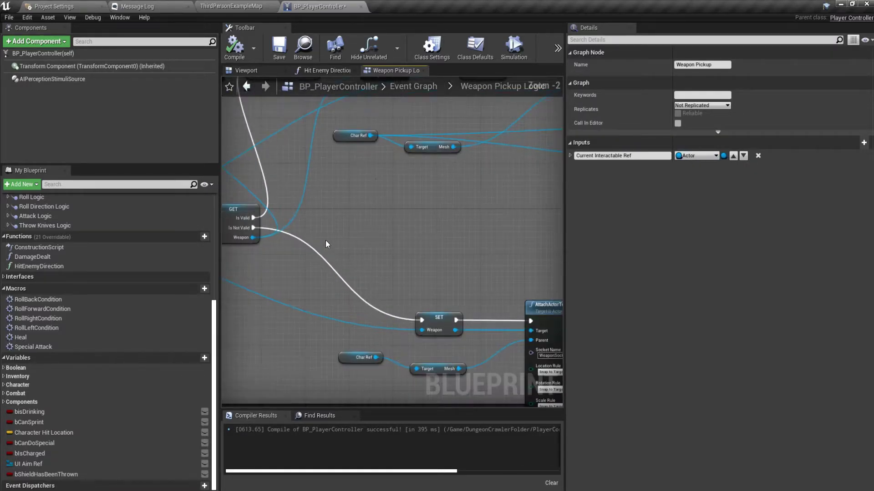
{"action": "right_click_drag", "start_coordinate": [326, 240], "coordinate": [401, 310]}
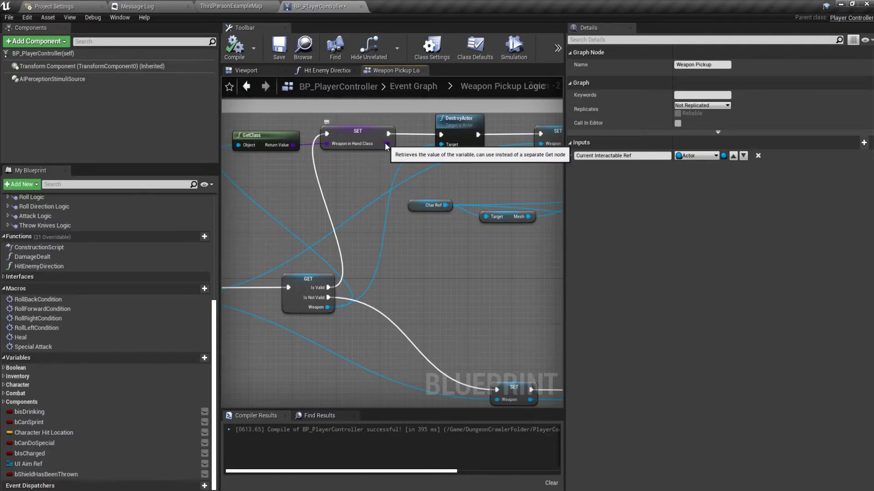
{"action": "right_click_drag", "start_coordinate": [487, 388], "coordinate": [409, 268]}
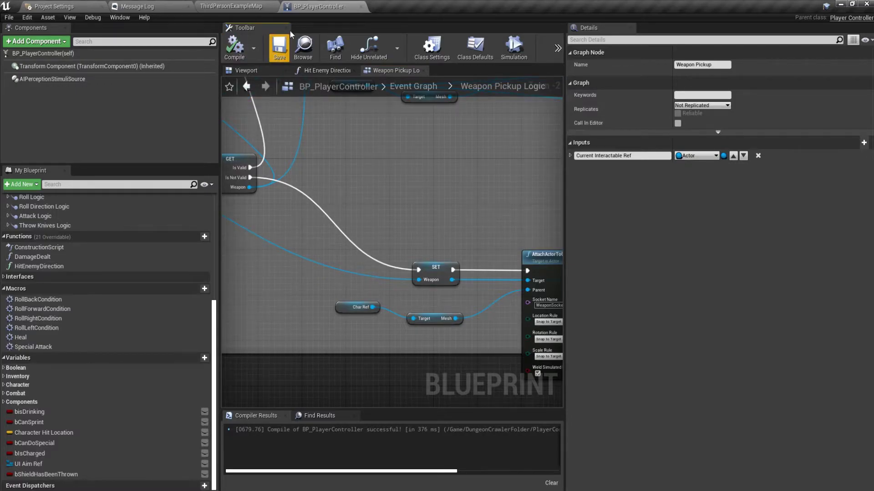
{"action": "scroll", "coordinate": [294, 208], "scroll_direction": "down", "scroll_amount": 1}
{"action": "scroll", "coordinate": [297, 230], "scroll_direction": "down", "scroll_amount": 2}
{"action": "scroll", "coordinate": [346, 269], "scroll_direction": "down", "scroll_amount": 1}
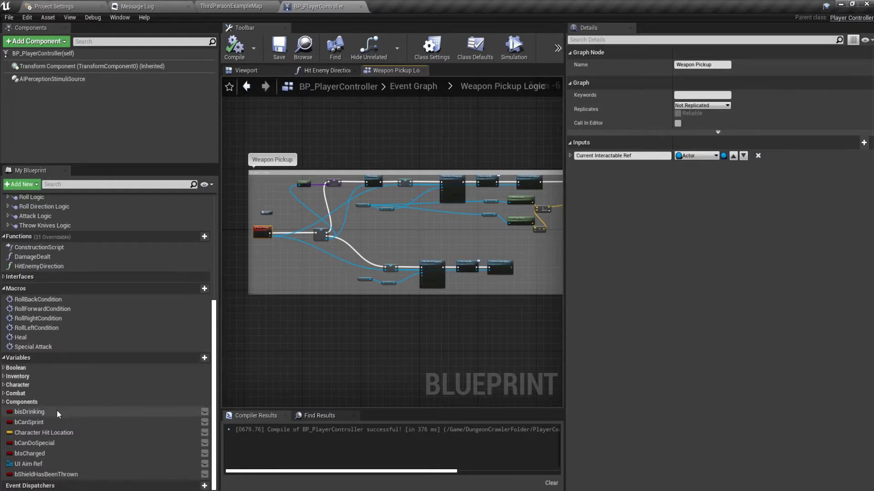
- Give bisDrinking a new variable category named Misc
{"action": "left_click", "coordinate": [5, 395]}
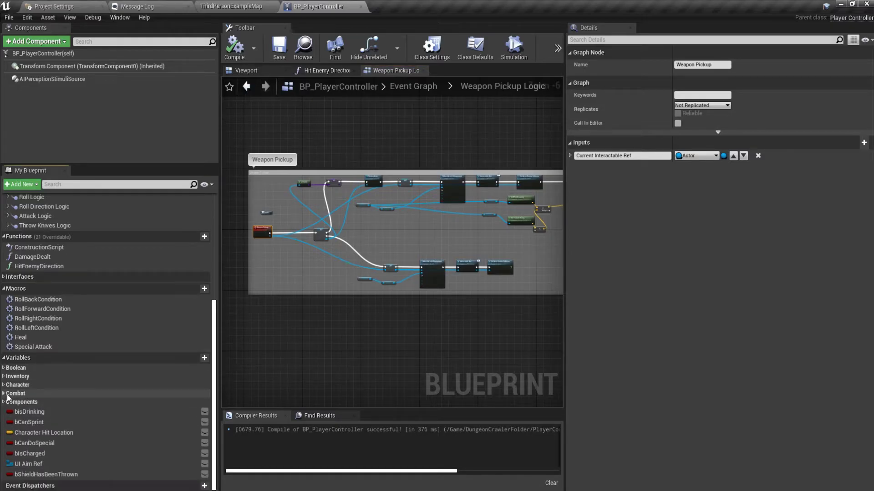
{"action": "left_click", "coordinate": [4, 394]}
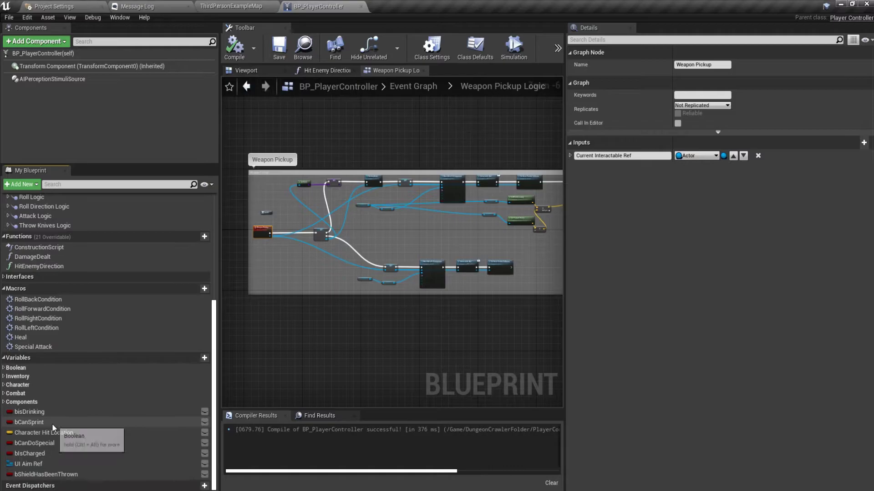
{"action": "left_click", "coordinate": [32, 413]}
{"action": "left_click", "coordinate": [53, 422]}
{"action": "left_click", "coordinate": [54, 413]}
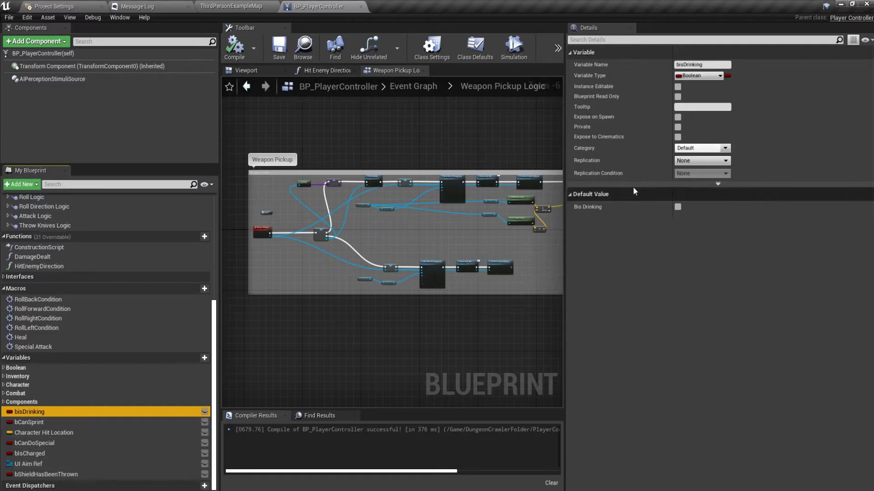
{"action": "left_click", "coordinate": [698, 148]}
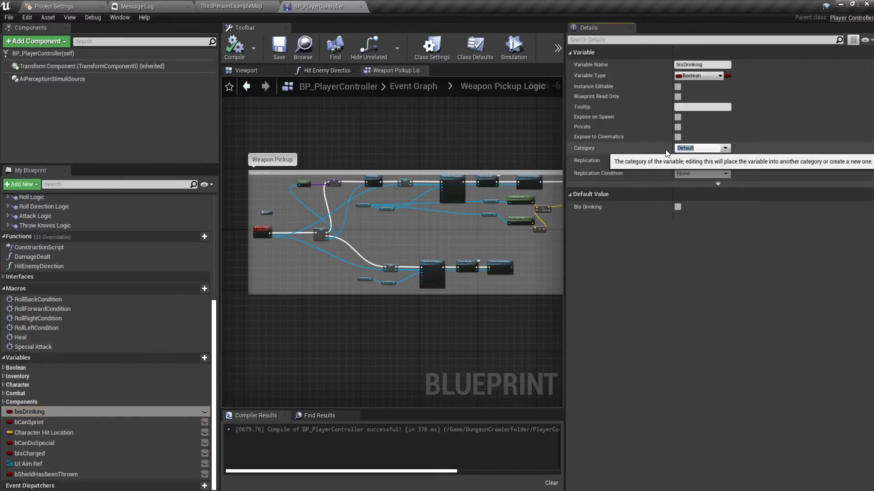
{"action": "type", "text": "Misc"}
{"action": "key", "text": "Return"}
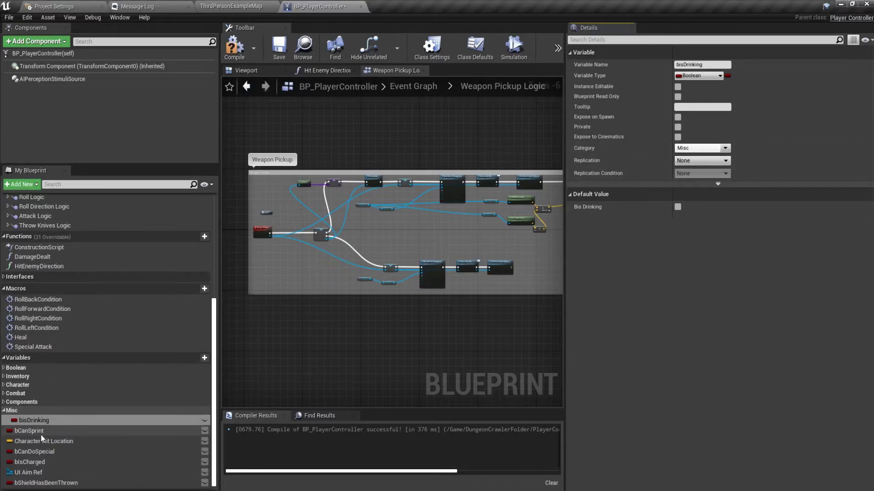
- Move bCanSprint, Character Hit Location, bCanDoSpecial, bisCharged and UI Aim Ref into Misc
{"action": "mouse_move", "coordinate": [40, 434]}
{"action": "left_mouse_down"}
{"action": "mouse_move", "coordinate": [33, 383]}
{"action": "mouse_move", "coordinate": [30, 409]}
{"action": "left_mouse_up"}
{"action": "left_click_drag", "start_coordinate": [32, 451], "coordinate": [31, 410]}
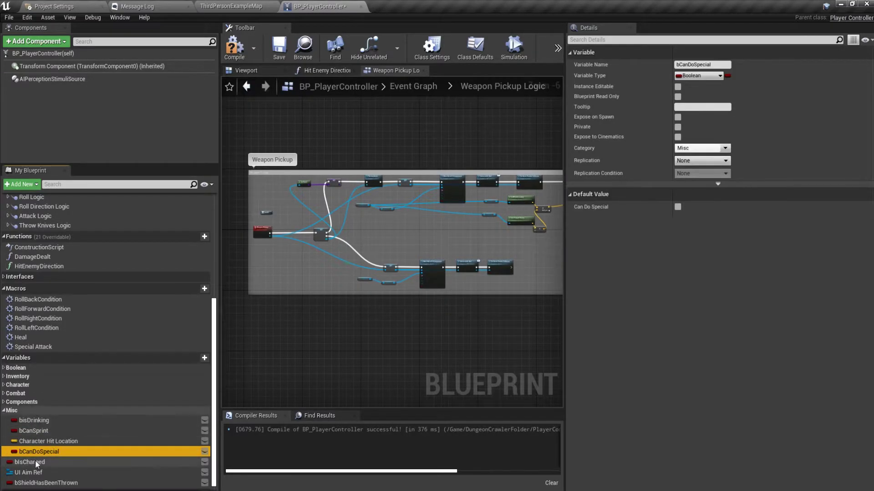
{"action": "left_click_drag", "start_coordinate": [34, 460], "coordinate": [32, 412]}
{"action": "left_click_drag", "start_coordinate": [36, 471], "coordinate": [29, 411]}
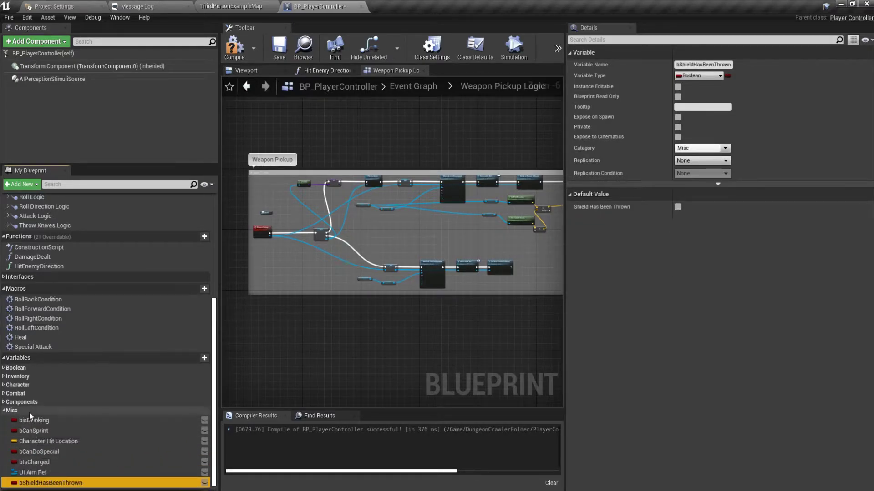
{"action": "left_click", "coordinate": [4, 411]}
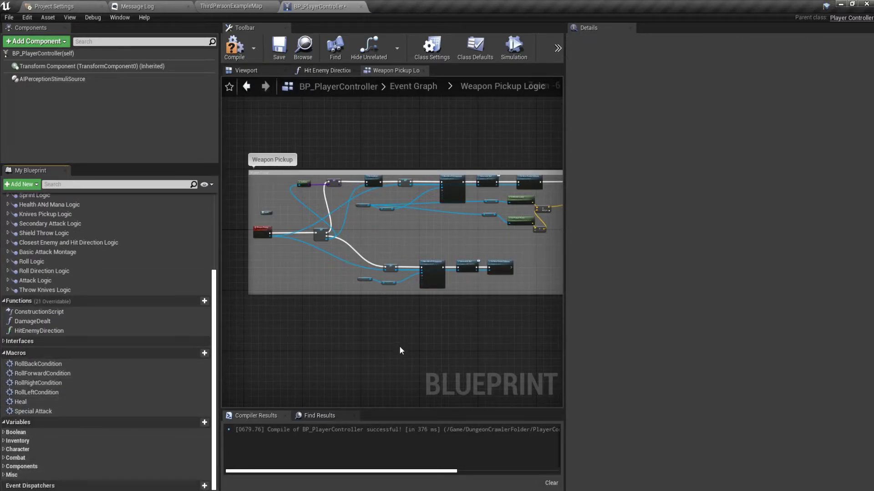
- Expand the Character and Inventory variable categories to locate the Weapon variable
{"action": "left_click", "coordinate": [3, 449]}
{"action": "scroll", "coordinate": [33, 452], "scroll_direction": "down", "scroll_amount": 1}
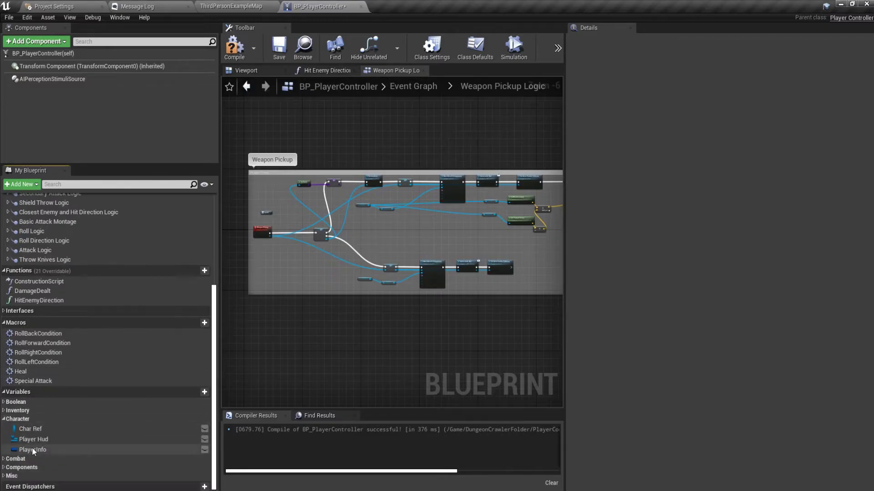
{"action": "scroll", "coordinate": [6, 421], "scroll_direction": "up", "scroll_amount": 1}
{"action": "left_click", "coordinate": [4, 442]}
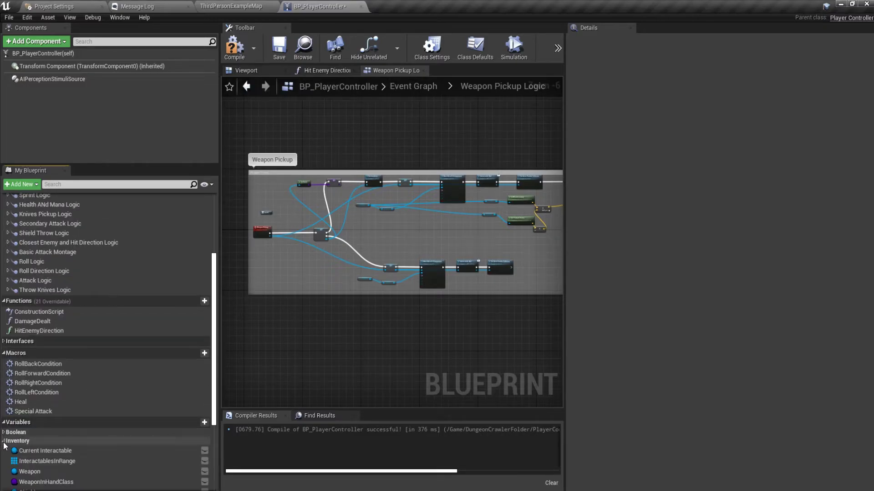
{"action": "scroll", "coordinate": [41, 425], "scroll_direction": "down", "scroll_amount": 1}
{"action": "scroll", "coordinate": [46, 431], "scroll_direction": "down", "scroll_amount": 1}
{"action": "scroll", "coordinate": [46, 430], "scroll_direction": "down", "scroll_amount": 1}
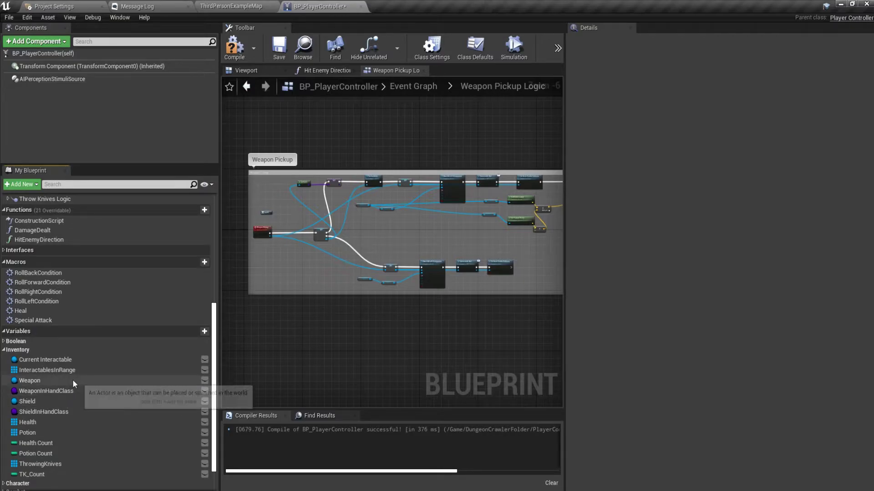
{"action": "scroll", "coordinate": [332, 240], "scroll_direction": "up", "scroll_amount": 2}
{"action": "scroll", "coordinate": [332, 240], "scroll_direction": "up", "scroll_amount": 3}
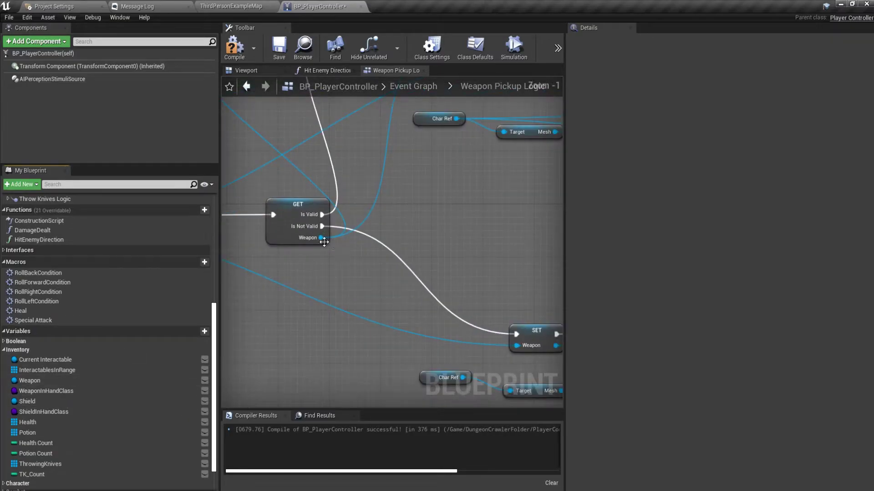
- Rename the Weapon variable to Current Weapon and recompile the blueprint
{"action": "left_click", "coordinate": [59, 384]}
{"action": "left_click", "coordinate": [32, 382]}
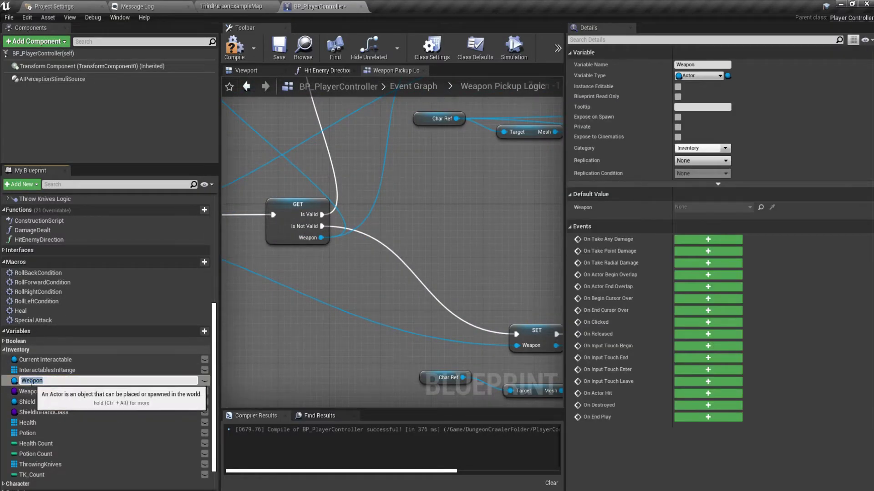
{"action": "key", "text": "Home"}
{"action": "type", "text": "Cur"}
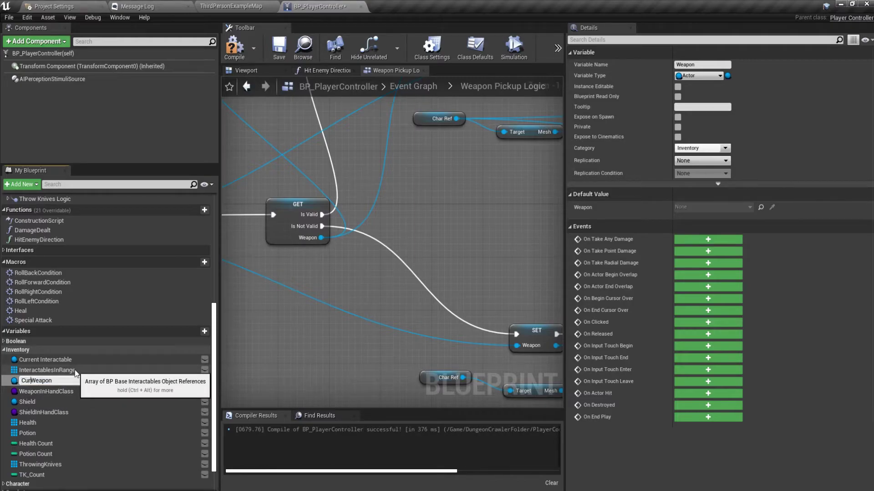
{"action": "type", "text": "rent"}
{"action": "key", "text": "Return"}
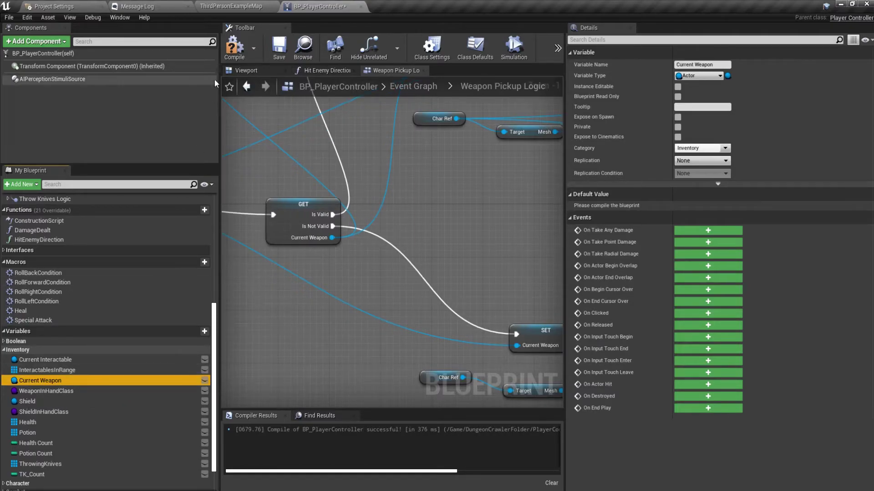
{"action": "key", "text": "F7"}
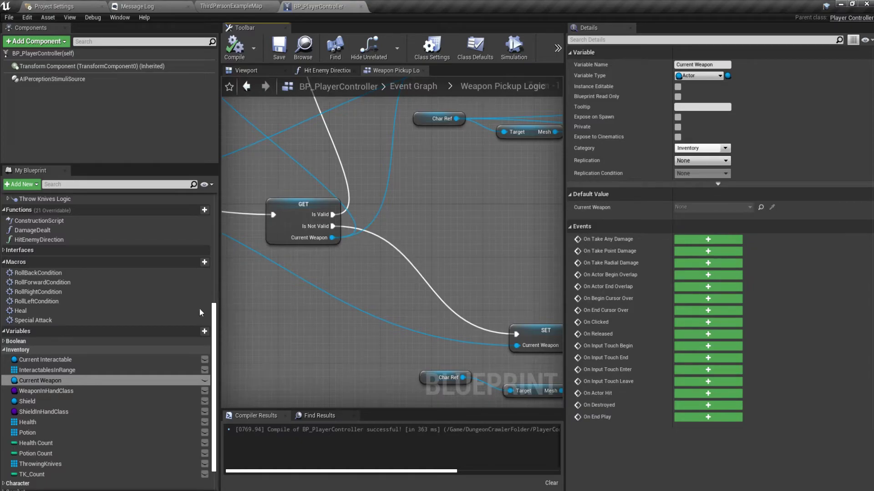
- Duplicate Current Weapon as Secondary Weapon, then collapse the Inventory category
{"action": "key", "text": "ctrl+w"}
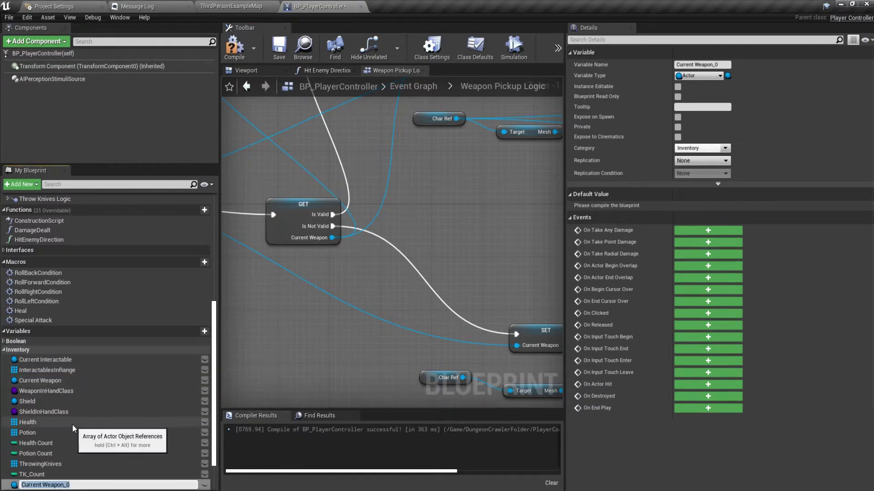
{"action": "type", "text": "Secondar"}
{"action": "type", "text": "y Weapon"}
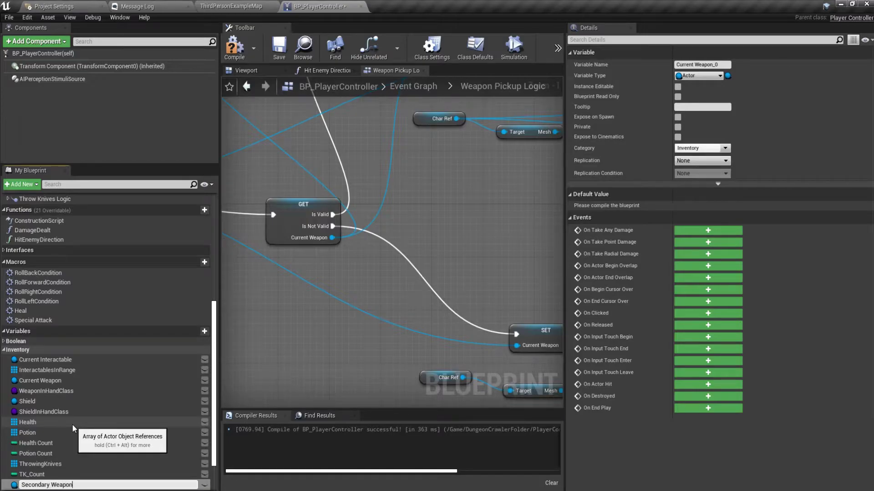
{"action": "key", "text": "Return"}
{"action": "scroll", "coordinate": [73, 422], "scroll_direction": "down", "scroll_amount": 3}
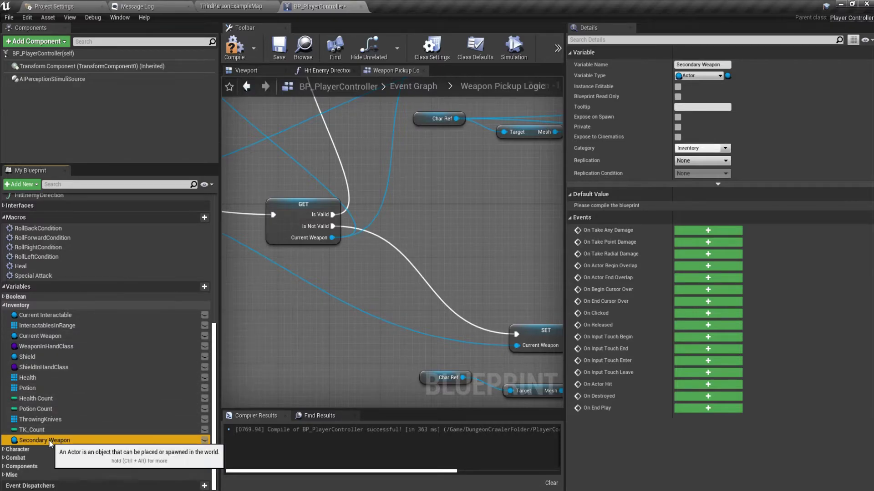
{"action": "left_click", "coordinate": [17, 305]}
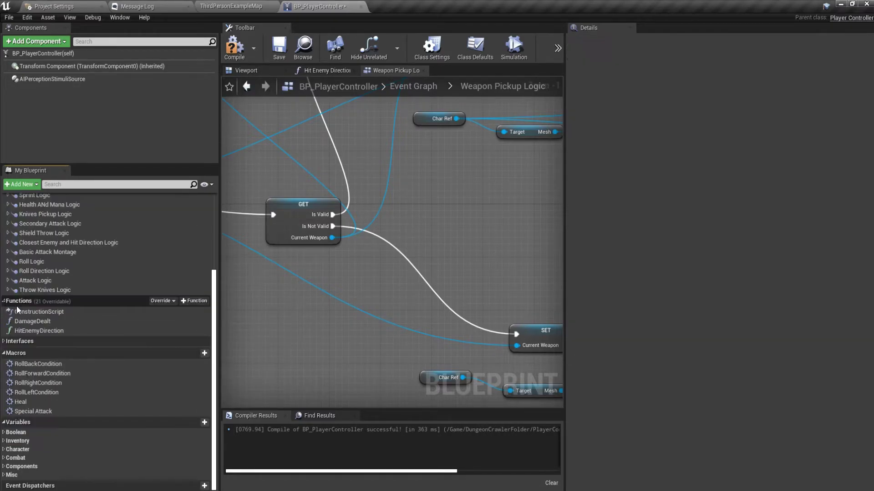
{"action": "right_click_drag", "start_coordinate": [345, 309], "coordinate": [441, 318]}
{"action": "scroll", "coordinate": [440, 319], "scroll_direction": "down", "scroll_amount": 5}
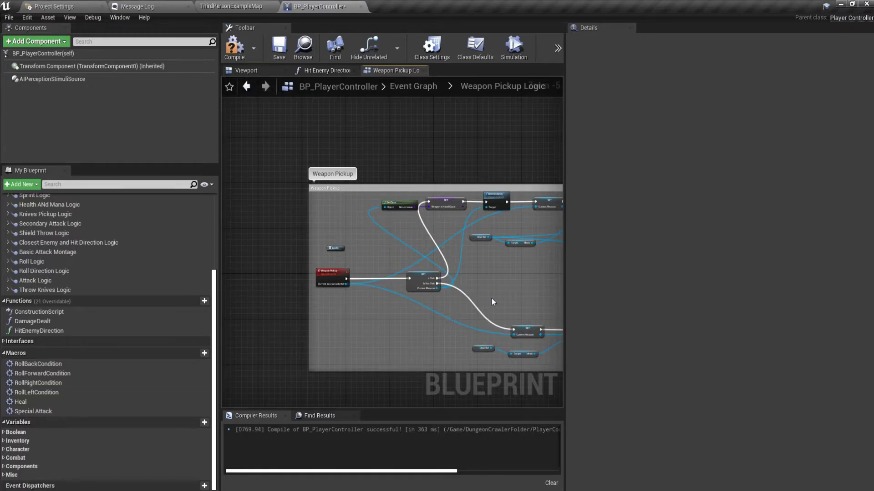
- Marquee-select the lower no-weapon branch and collapse it into a node named 'Has No Weapon Logic'
{"action": "right_click_drag", "start_coordinate": [491, 301], "coordinate": [314, 280]}
{"action": "left_click_drag", "start_coordinate": [286, 292], "coordinate": [537, 369]}
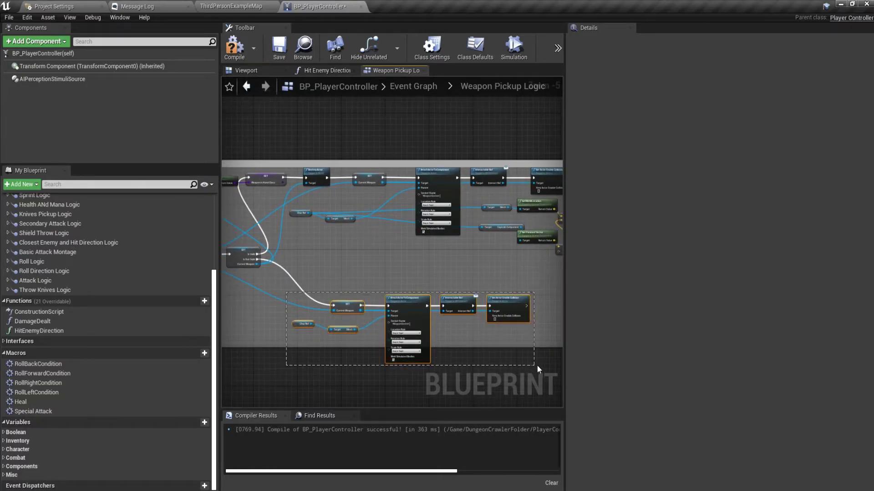
{"action": "right_click_drag", "start_coordinate": [318, 320], "coordinate": [383, 285]}
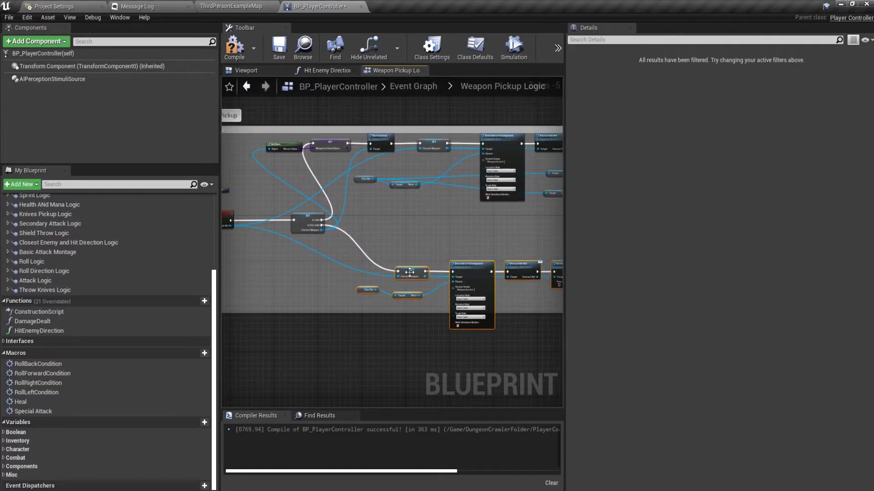
{"action": "right_click", "coordinate": [408, 271]}
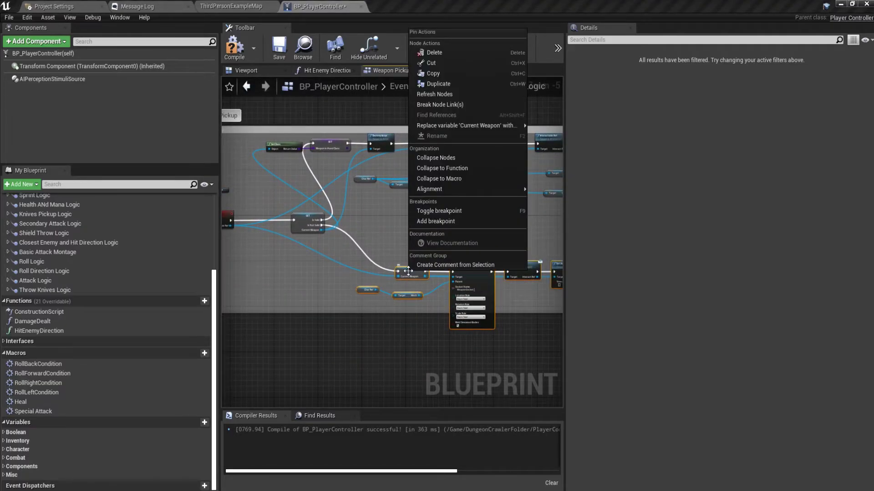
{"action": "left_click", "coordinate": [447, 158]}
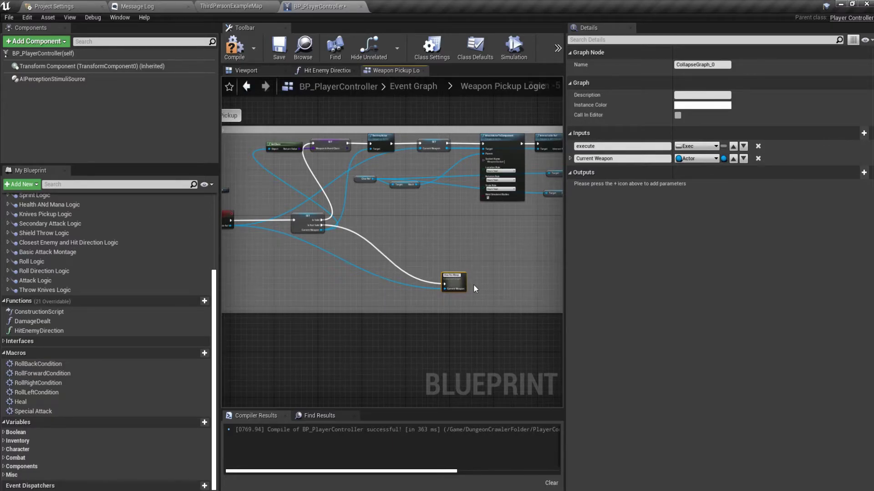
{"action": "key", "text": "Return"}
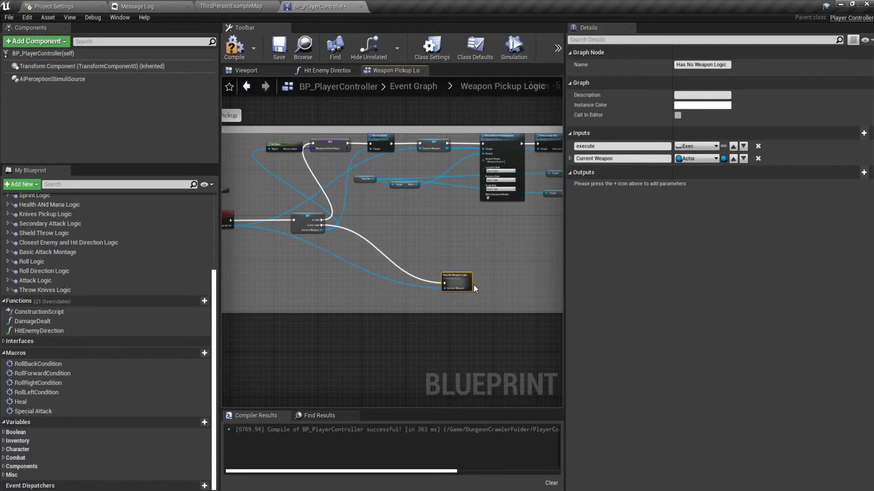
- Raise the Weapon Pickup comment's top edge and move the top row of pickup nodes up inside it
{"action": "right_click_drag", "start_coordinate": [426, 223], "coordinate": [387, 246]}
{"action": "scroll", "coordinate": [386, 246], "scroll_direction": "down", "scroll_amount": 2}
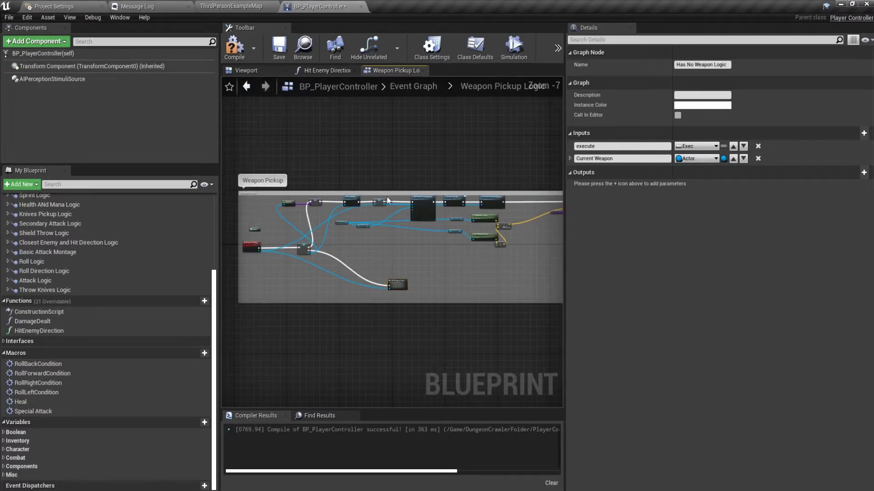
{"action": "left_click_drag", "start_coordinate": [395, 190], "coordinate": [399, 132]}
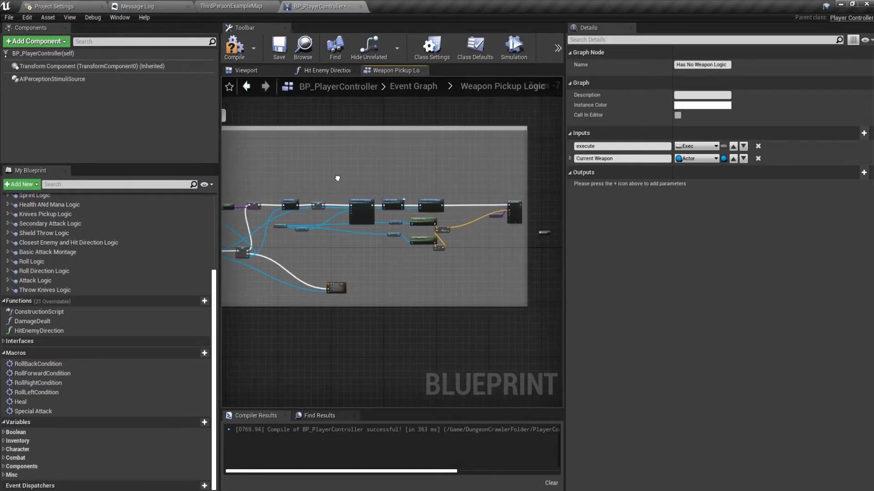
{"action": "scroll", "coordinate": [350, 192], "scroll_direction": "down", "scroll_amount": 1}
{"action": "left_click_drag", "start_coordinate": [249, 194], "coordinate": [517, 253]}
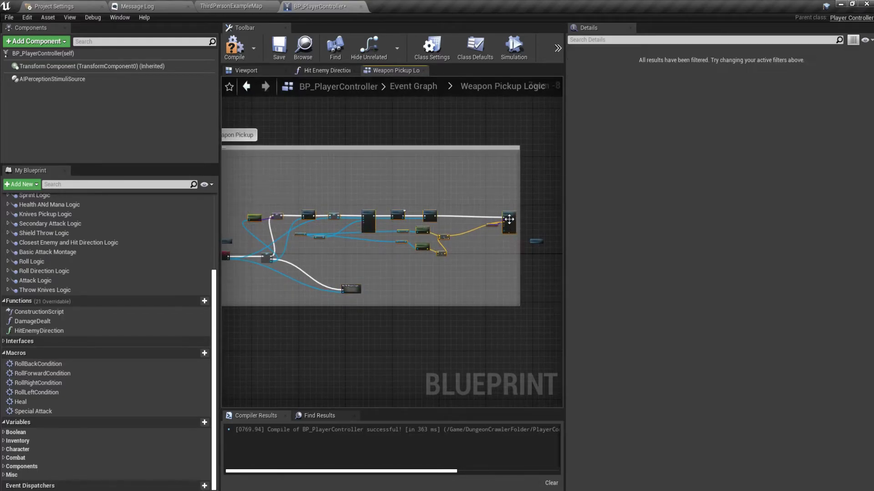
{"action": "left_click_drag", "start_coordinate": [505, 217], "coordinate": [505, 178]}
{"action": "left_click", "coordinate": [367, 248]}
- Stretch the Weapon Pickup comment box further upward so the Current Weapon GET node fits inside
{"action": "scroll", "coordinate": [318, 244], "scroll_direction": "up", "scroll_amount": 5}
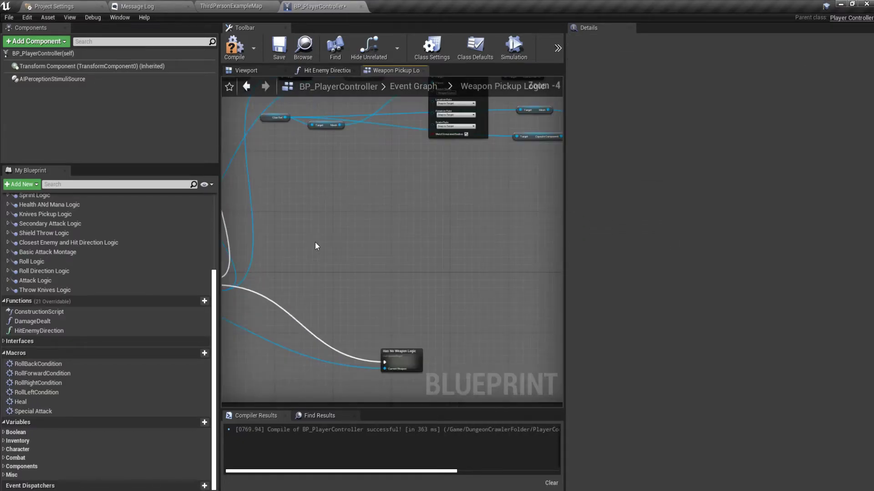
{"action": "right_click_drag", "start_coordinate": [315, 242], "coordinate": [346, 279]}
{"action": "scroll", "coordinate": [275, 323], "scroll_direction": "down", "scroll_amount": 3}
{"action": "scroll", "coordinate": [293, 289], "scroll_direction": "up", "scroll_amount": 3}
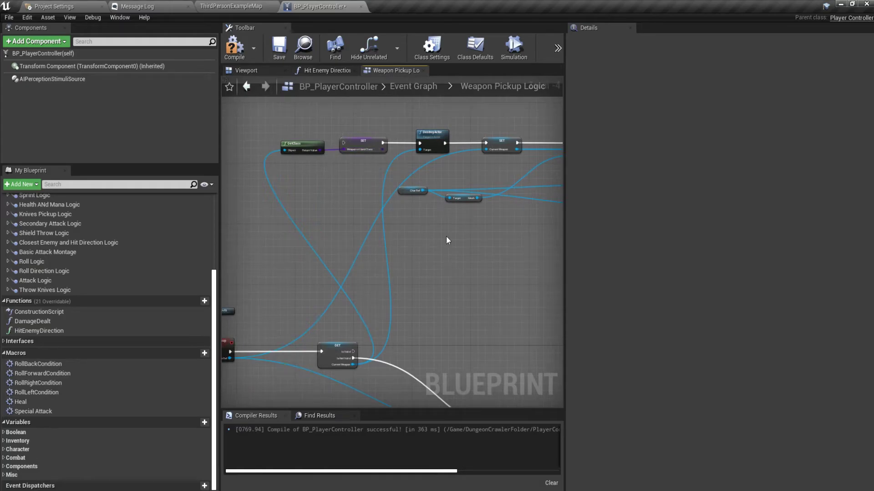
{"action": "mouse_move", "coordinate": [446, 236]}
{"action": "right_mouse_down"}
{"action": "mouse_move", "coordinate": [348, 297]}
{"action": "mouse_move", "coordinate": [395, 237]}
{"action": "right_mouse_up"}
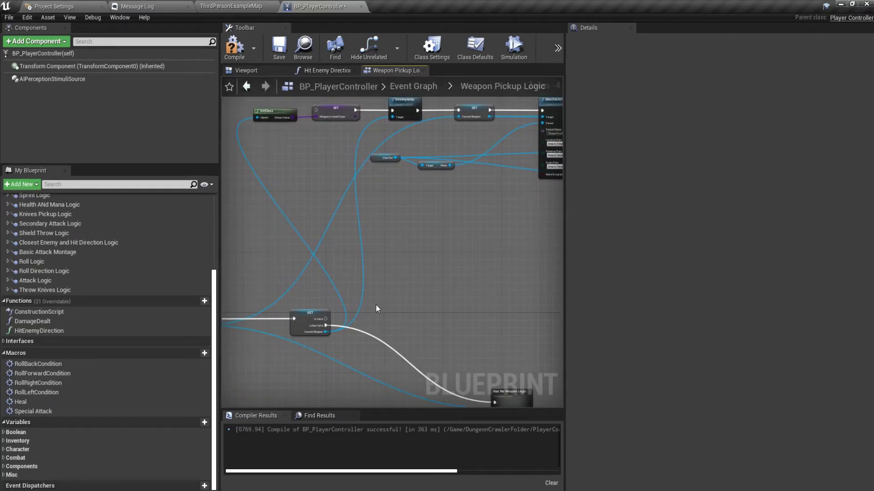
{"action": "scroll", "coordinate": [427, 289], "scroll_direction": "down", "scroll_amount": 5}
{"action": "scroll", "coordinate": [361, 297], "scroll_direction": "up", "scroll_amount": 2}
{"action": "scroll", "coordinate": [361, 294], "scroll_direction": "down", "scroll_amount": 4}
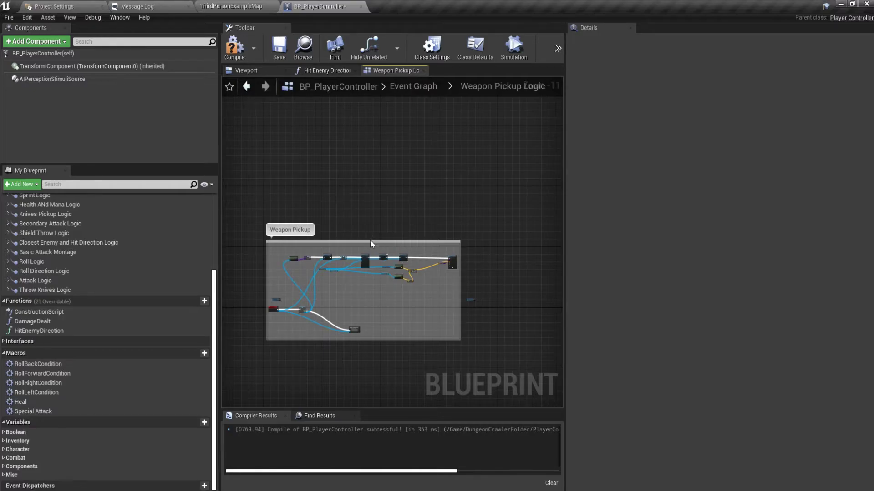
{"action": "left_click_drag", "start_coordinate": [370, 243], "coordinate": [381, 163]}
{"action": "mouse_move", "coordinate": [287, 234]}
{"action": "left_mouse_down"}
{"action": "mouse_move", "coordinate": [448, 289]}
{"action": "mouse_move", "coordinate": [449, 175]}
{"action": "left_mouse_up"}
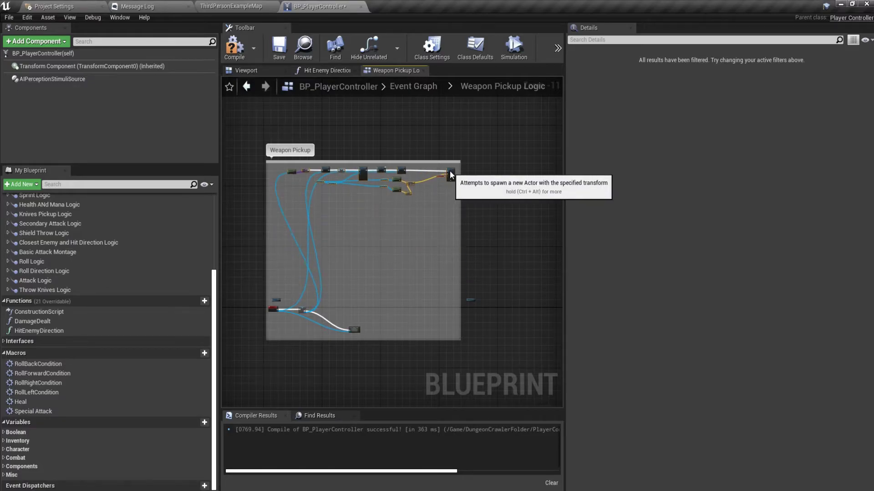
{"action": "scroll", "coordinate": [295, 308], "scroll_direction": "up", "scroll_amount": 4}
{"action": "scroll", "coordinate": [291, 305], "scroll_direction": "up", "scroll_amount": 6}
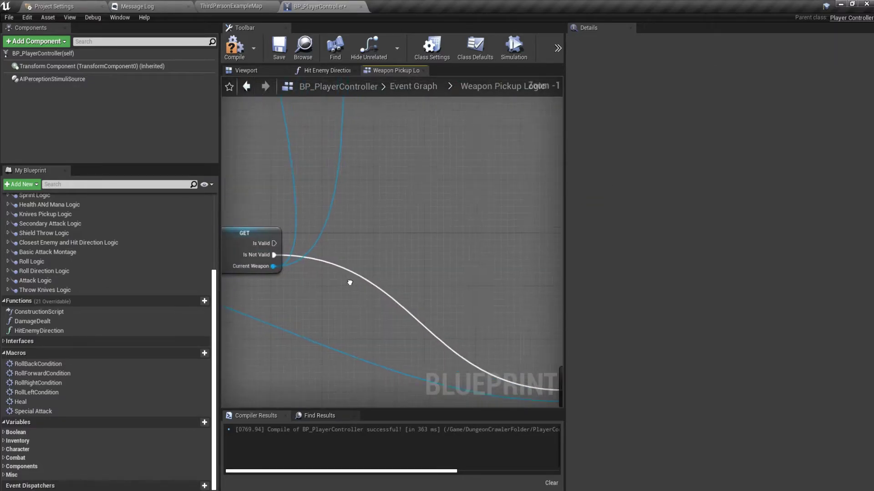
{"action": "right_click_drag", "start_coordinate": [277, 244], "coordinate": [315, 228]}
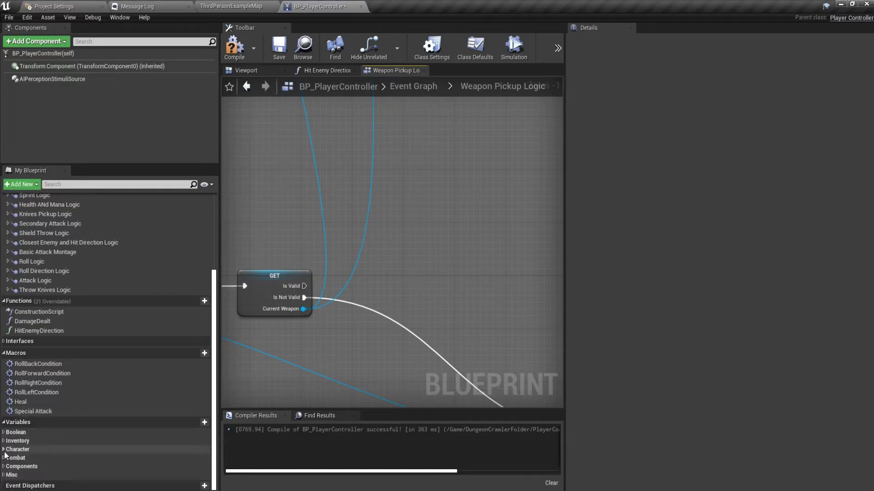
- Place a Secondary Weapon getter from the Inventory variables into the graph
{"action": "left_click", "coordinate": [4, 476]}
{"action": "left_click", "coordinate": [3, 476]}
{"action": "left_click", "coordinate": [13, 441]}
{"action": "scroll", "coordinate": [31, 458], "scroll_direction": "down", "scroll_amount": 2}
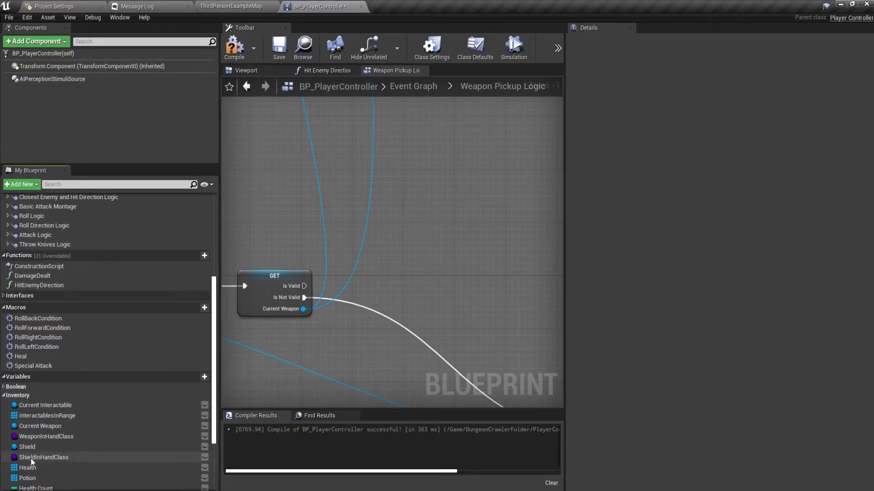
{"action": "scroll", "coordinate": [42, 461], "scroll_direction": "down", "scroll_amount": 3}
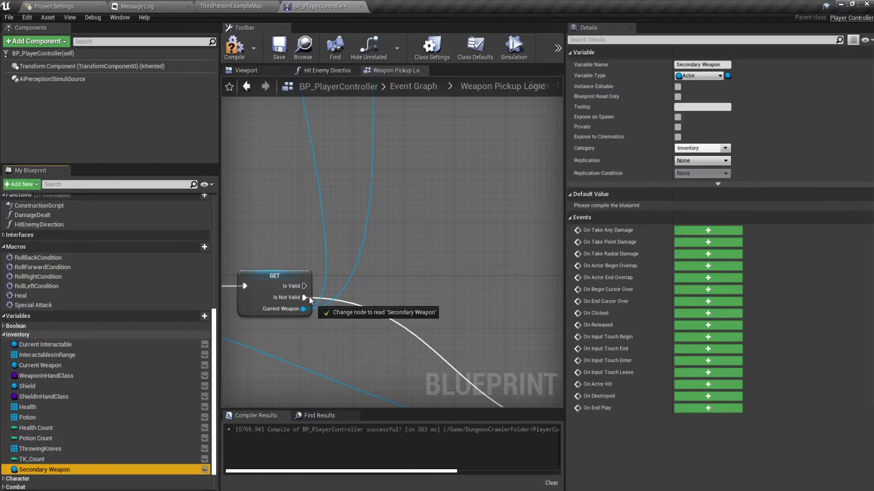
{"action": "left_click_drag", "start_coordinate": [45, 470], "coordinate": [336, 253]}
{"action": "left_click", "coordinate": [341, 264]}
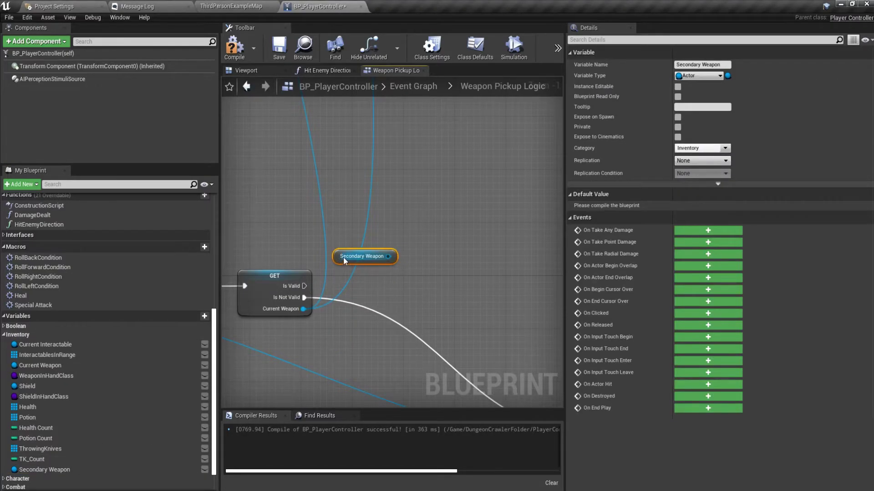
- Convert the Secondary Weapon getter to a validated GET and wire Is Valid into it
{"action": "right_click", "coordinate": [343, 259]}
{"action": "left_click", "coordinate": [376, 334]}
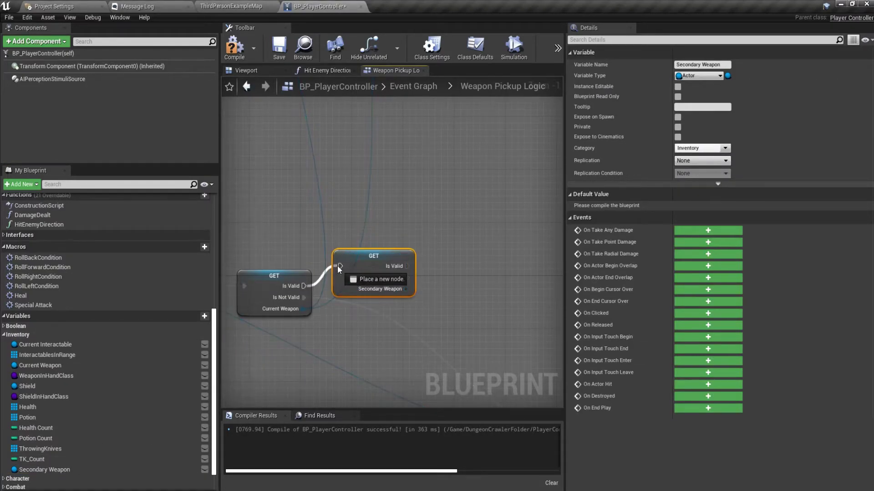
{"action": "left_click_drag", "start_coordinate": [303, 286], "coordinate": [374, 229]}
{"action": "left_click", "coordinate": [453, 291]}
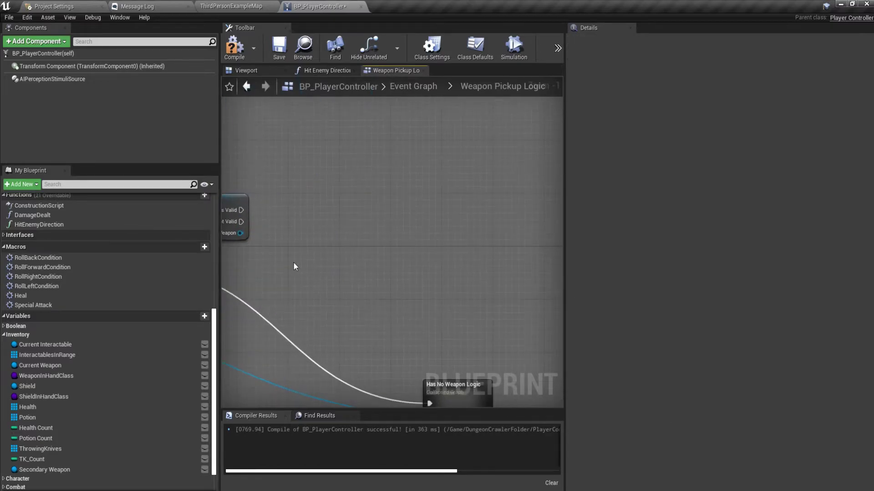
- Save BP_PlayerController and open the collapsed Has No Weapon Logic graph
{"action": "right_click_drag", "start_coordinate": [453, 292], "coordinate": [335, 274]}
{"action": "left_click", "coordinate": [234, 50]}
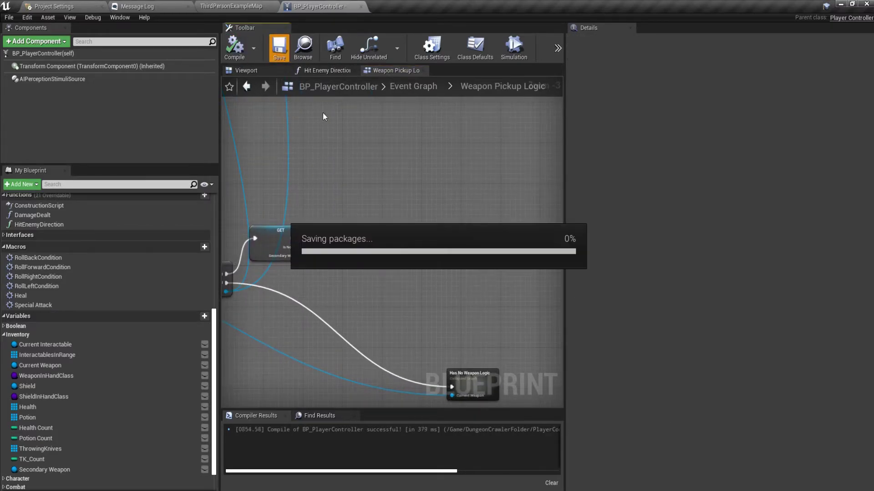
{"action": "double_click", "coordinate": [479, 375]}
{"action": "right_click_drag", "start_coordinate": [479, 375], "coordinate": [324, 316]}
{"action": "scroll", "coordinate": [318, 282], "scroll_direction": "up", "scroll_amount": 6}
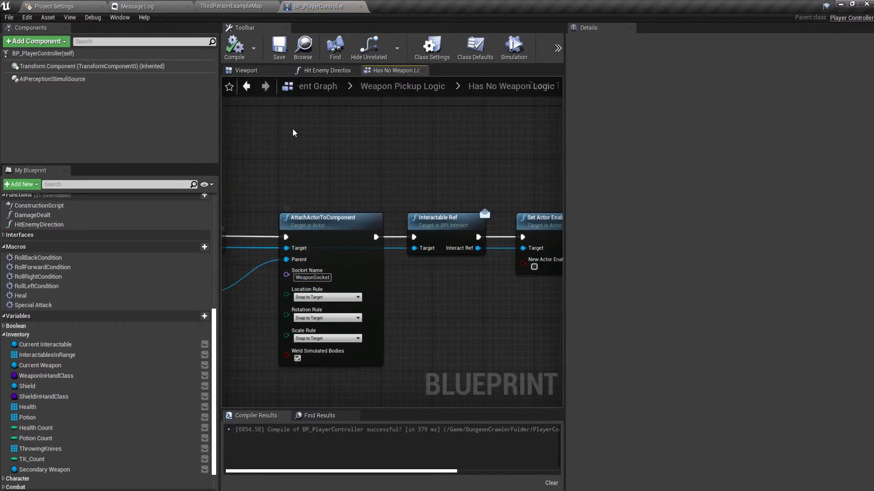
- From the ThirdPersonExampleMap, open BP_Player and its Mesh's SK_GothicKnight_Skeleton asset
{"action": "left_click", "coordinate": [150, 5]}
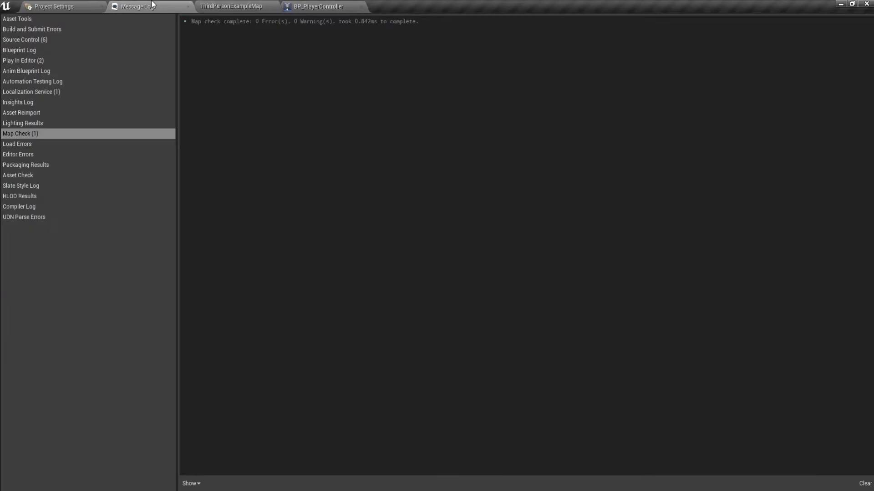
{"action": "left_click", "coordinate": [70, 5]}
{"action": "left_click", "coordinate": [231, 6]}
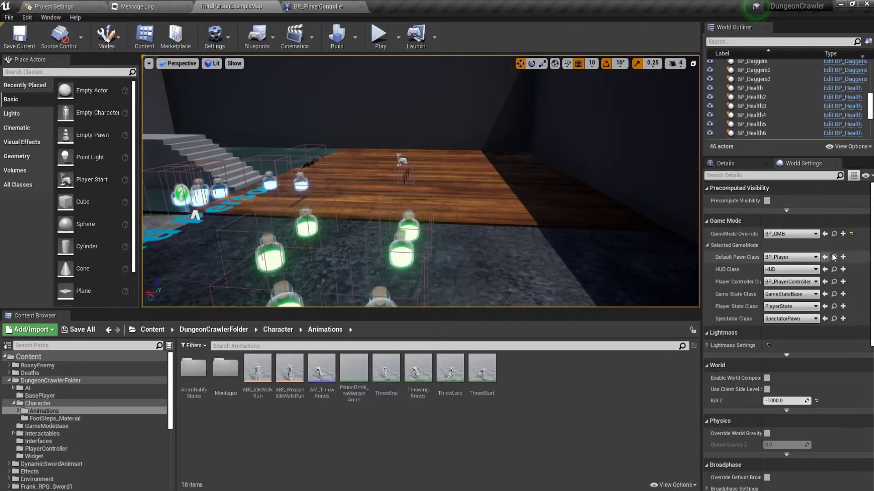
{"action": "left_click", "coordinate": [289, 373]}
{"action": "double_click", "coordinate": [282, 383]}
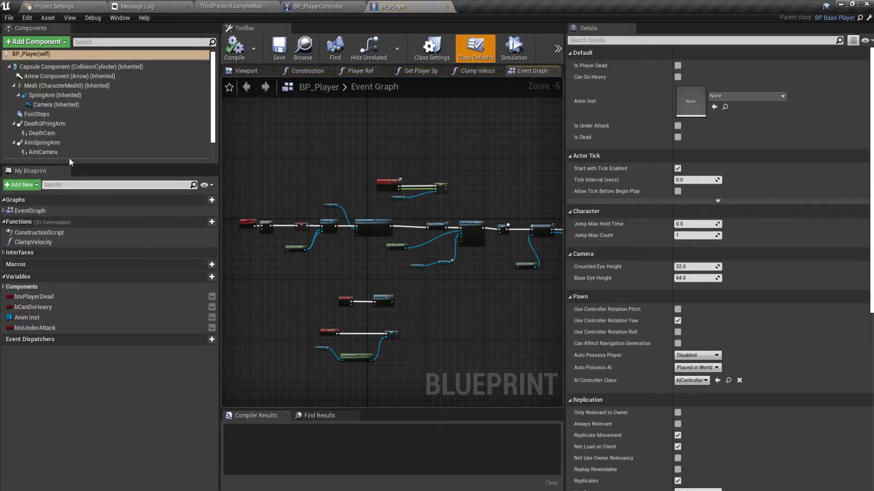
{"action": "left_click", "coordinate": [72, 87]}
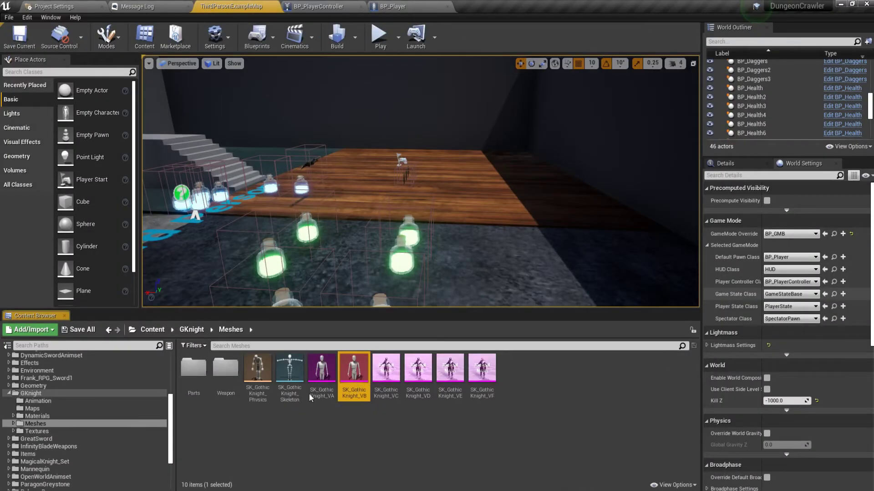
{"action": "double_click", "coordinate": [291, 389]}
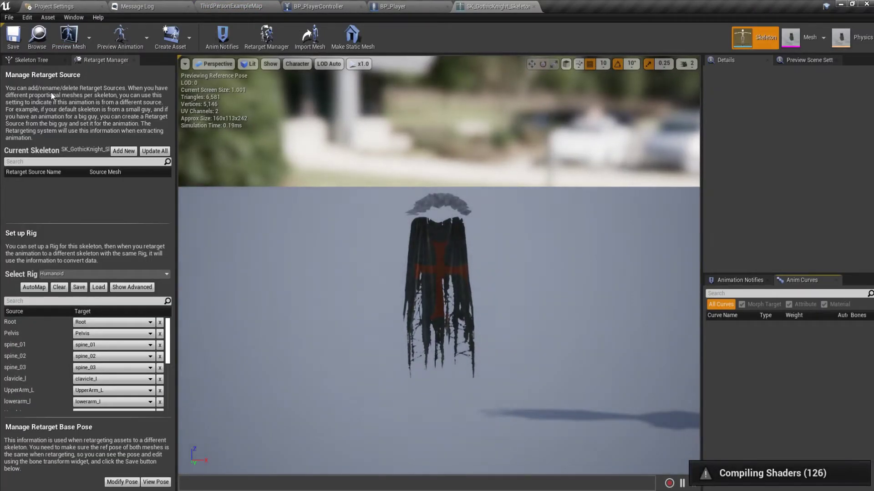
- Scroll through the knight skeleton's bone tree and filter it for 'wea'
{"action": "left_click", "coordinate": [31, 60]}
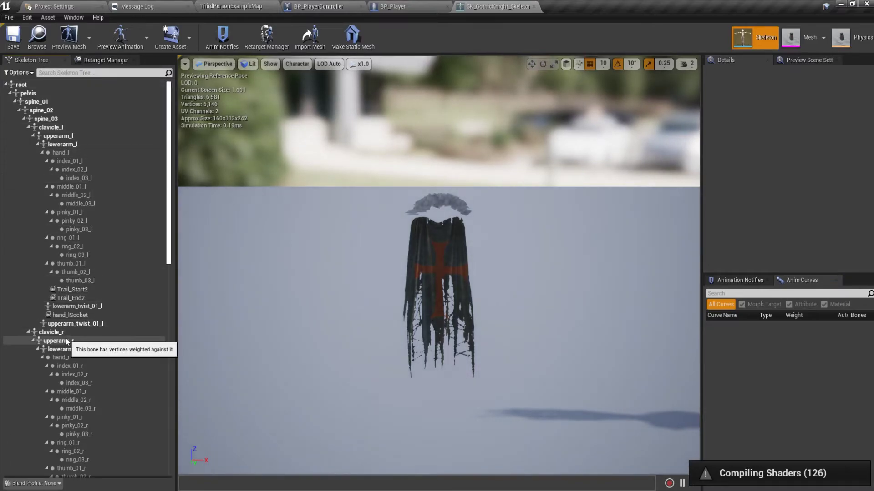
{"action": "scroll", "coordinate": [80, 380], "scroll_direction": "down", "scroll_amount": 5}
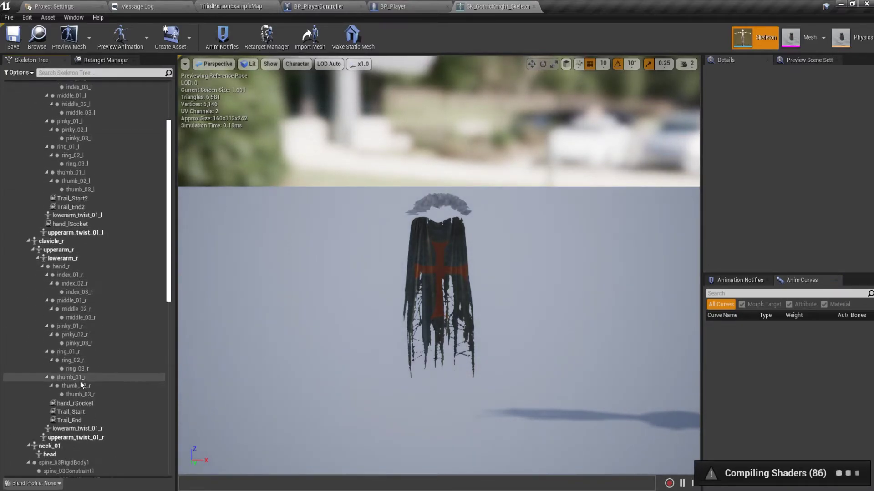
{"action": "scroll", "coordinate": [80, 380], "scroll_direction": "down", "scroll_amount": 5}
{"action": "scroll", "coordinate": [80, 380], "scroll_direction": "down", "scroll_amount": 3}
{"action": "scroll", "coordinate": [80, 380], "scroll_direction": "down", "scroll_amount": 5}
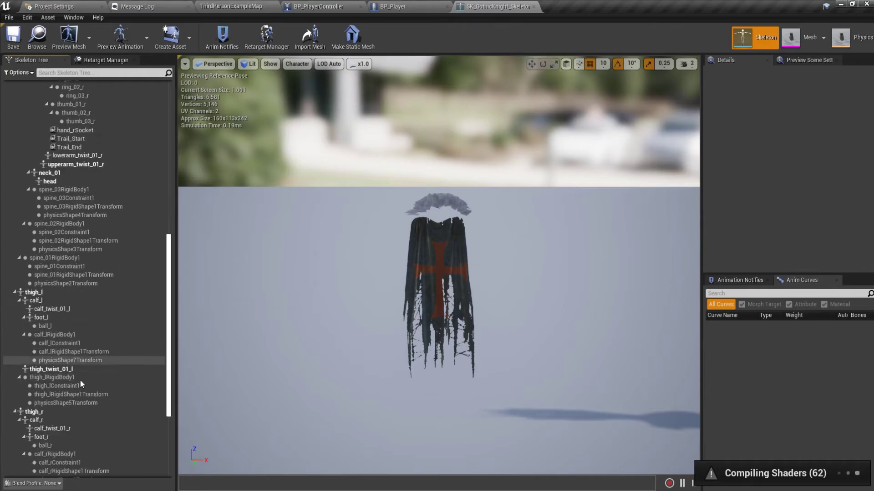
{"action": "scroll", "coordinate": [80, 379], "scroll_direction": "down", "scroll_amount": 5}
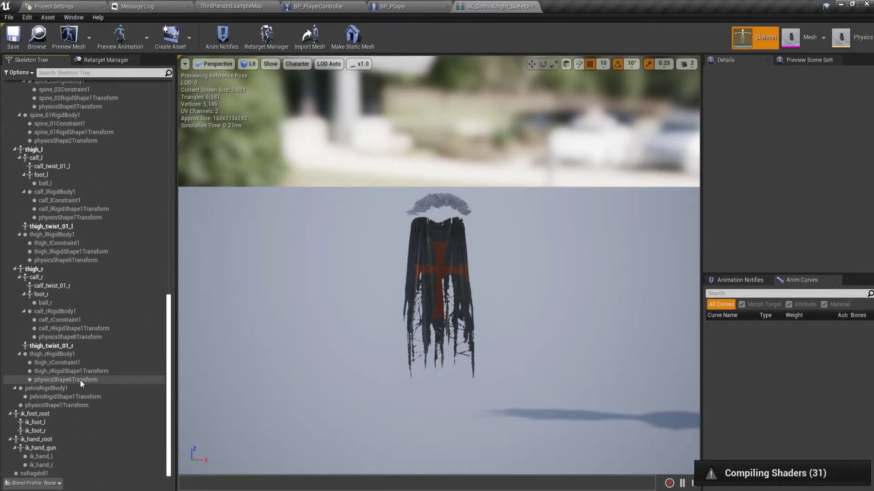
{"action": "scroll", "coordinate": [80, 379], "scroll_direction": "up", "scroll_amount": 2}
{"action": "scroll", "coordinate": [80, 380], "scroll_direction": "up", "scroll_amount": 3}
{"action": "scroll", "coordinate": [80, 378], "scroll_direction": "up", "scroll_amount": 2}
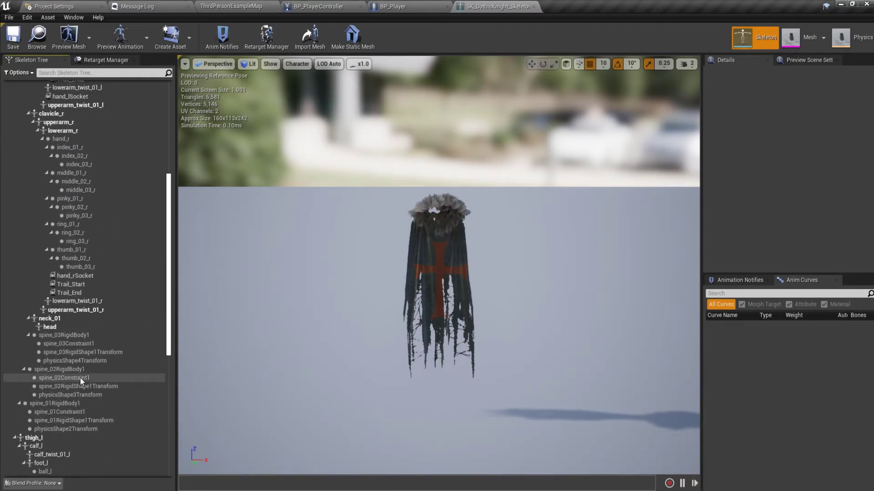
{"action": "scroll", "coordinate": [80, 377], "scroll_direction": "up", "scroll_amount": 3}
{"action": "scroll", "coordinate": [80, 378], "scroll_direction": "up", "scroll_amount": 1}
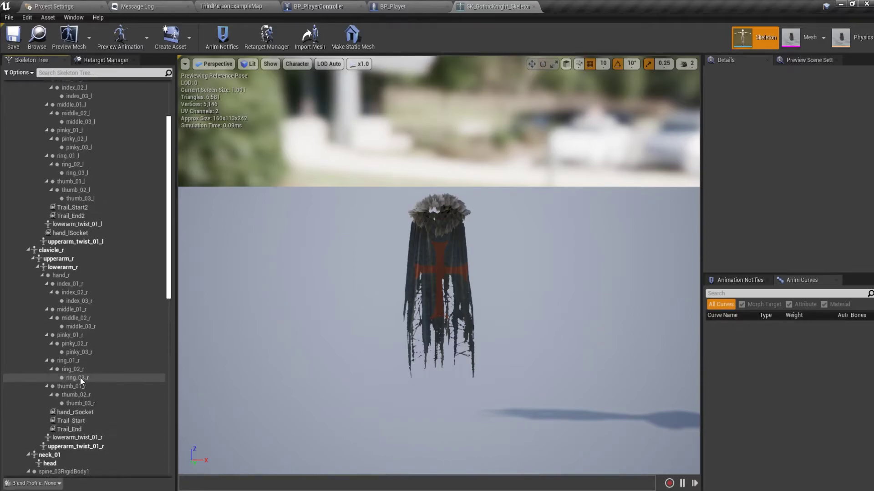
{"action": "scroll", "coordinate": [80, 378], "scroll_direction": "up", "scroll_amount": 1}
{"action": "scroll", "coordinate": [80, 377], "scroll_direction": "up", "scroll_amount": 1}
{"action": "left_click", "coordinate": [82, 73]}
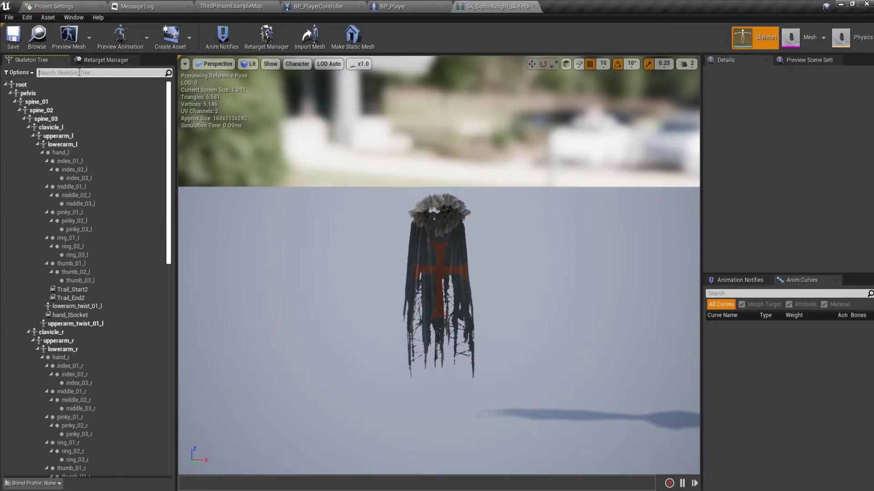
{"action": "type", "text": "wea"}
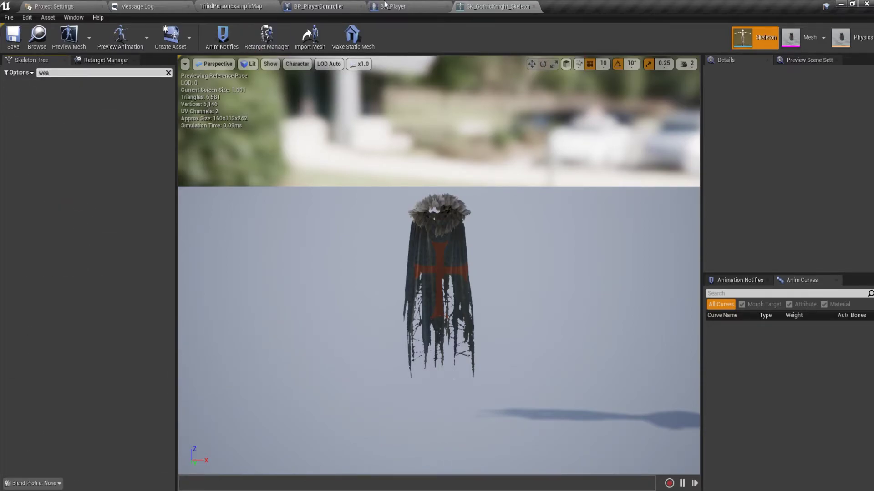
- Go back through the editor tabs to the ThirdPersonExampleMap level
{"action": "left_click", "coordinate": [384, 6]}
{"action": "left_click", "coordinate": [137, 7]}
{"action": "left_click", "coordinate": [231, 7]}
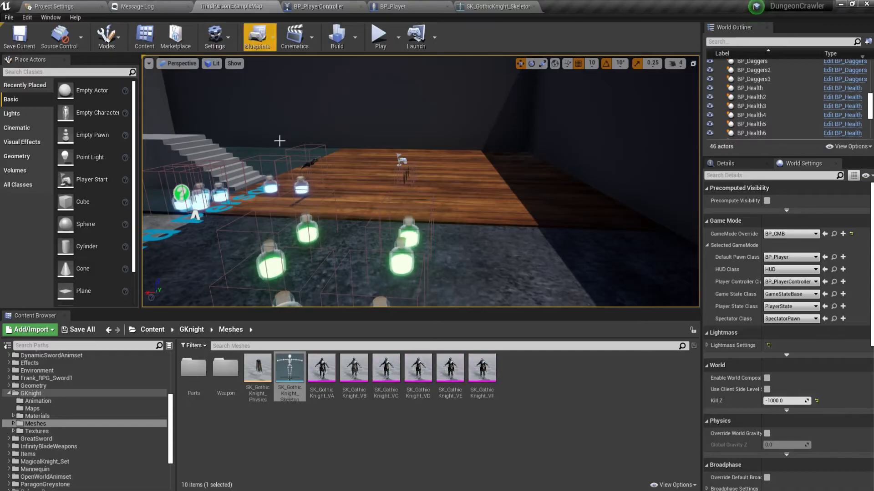
- Open SK_GothicKnight_VB, browse to UE4_Mannequin_Skeleton and open it, closing the mesh editor
{"action": "double_click", "coordinate": [355, 391]}
{"action": "left_click", "coordinate": [681, 37]}
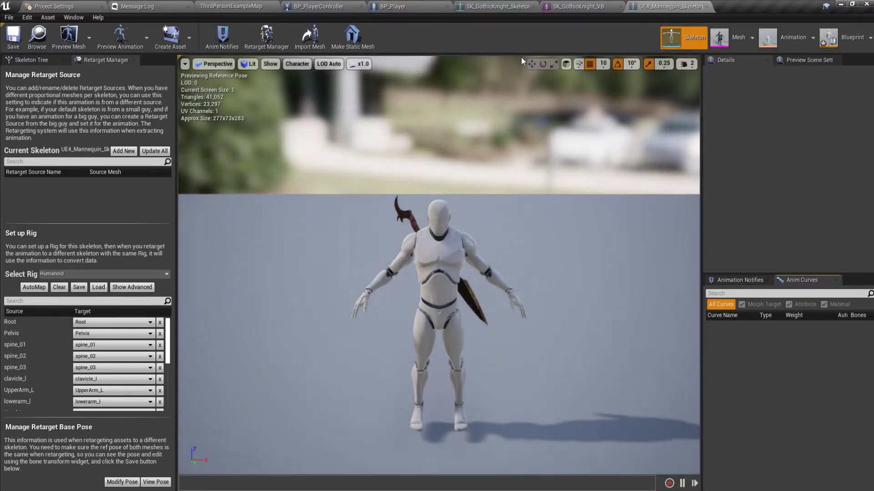
{"action": "left_click", "coordinate": [37, 37]}
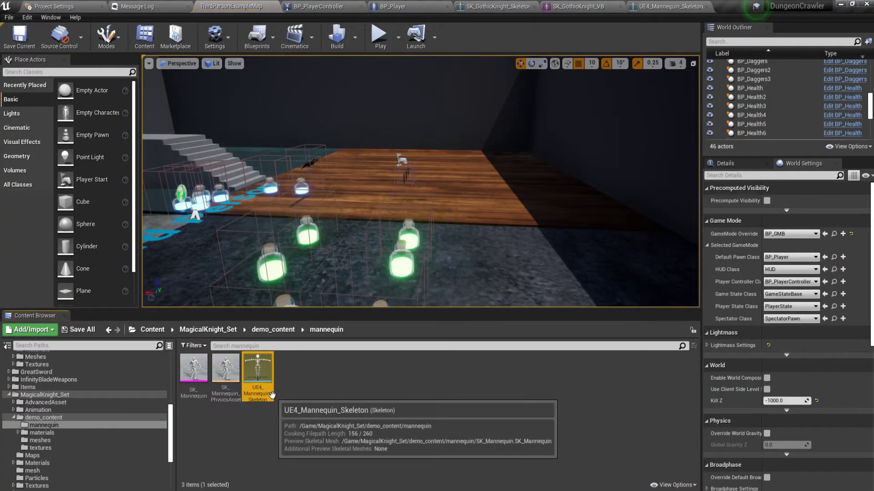
{"action": "double_click", "coordinate": [258, 388]}
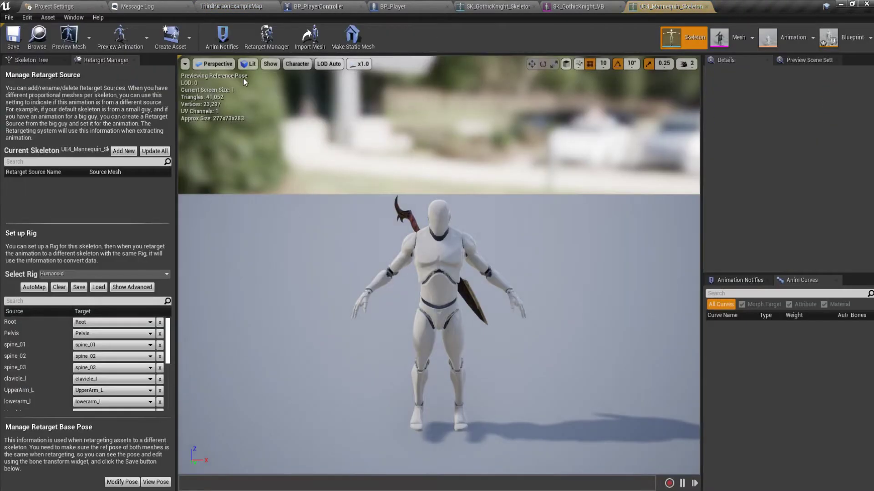
{"action": "left_click", "coordinate": [619, 7]}
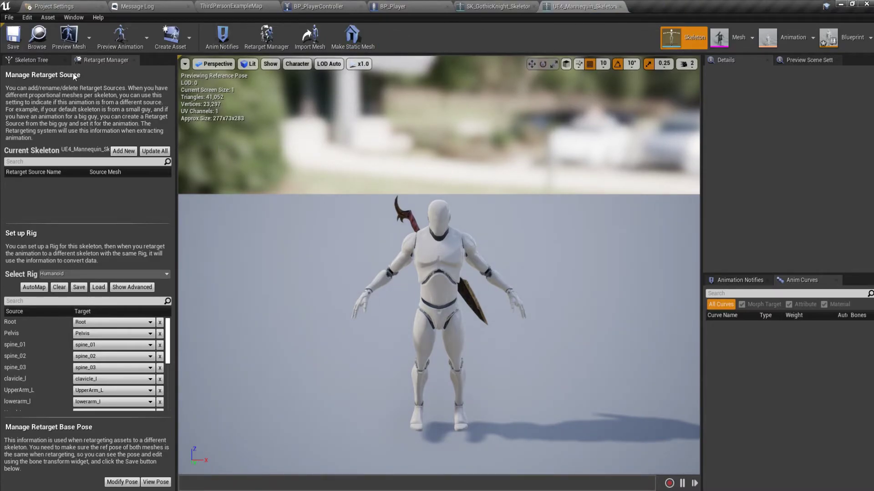
- Inspect the mannequin's spine_02 bone and its LeftWeaponShield, ShieldSocket, Throwable and Shield_1 sockets
{"action": "left_click", "coordinate": [21, 61]}
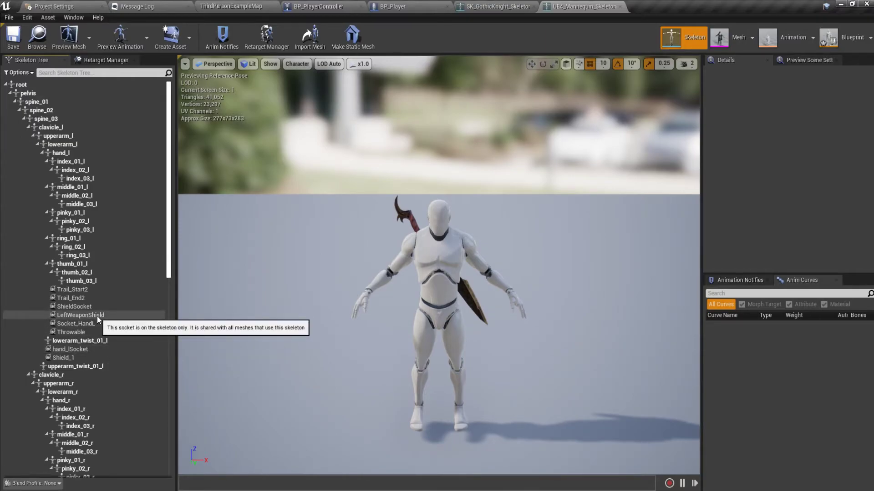
{"action": "mouse_move", "coordinate": [437, 319]}
{"action": "left_mouse_down"}
{"action": "mouse_move", "coordinate": [410, 291]}
{"action": "mouse_move", "coordinate": [364, 292]}
{"action": "left_mouse_up"}
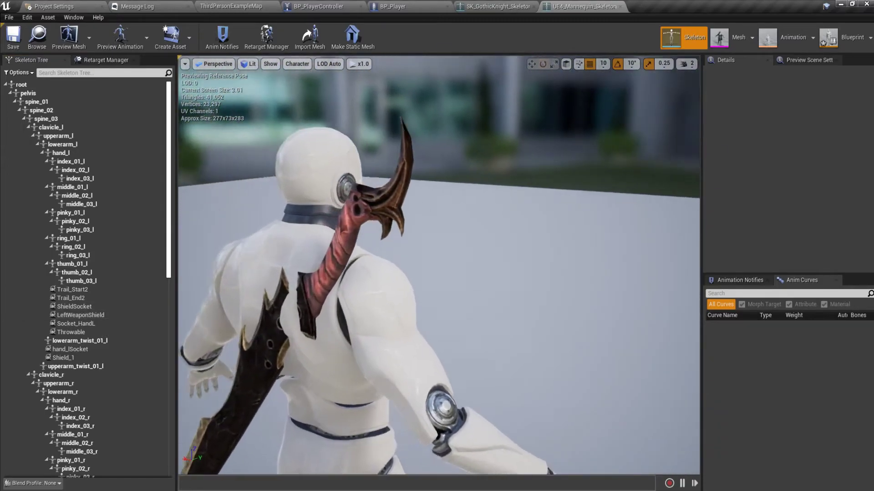
{"action": "left_click_drag", "start_coordinate": [307, 284], "coordinate": [307, 283]}
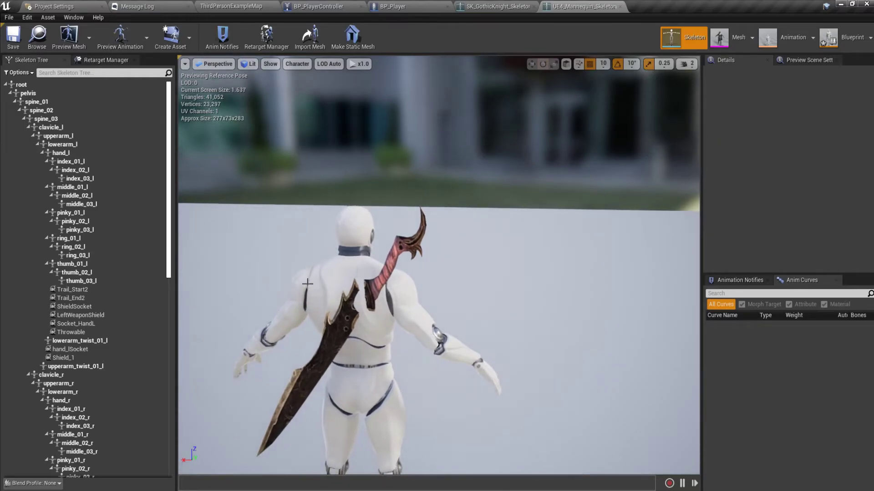
{"action": "left_click", "coordinate": [392, 260]}
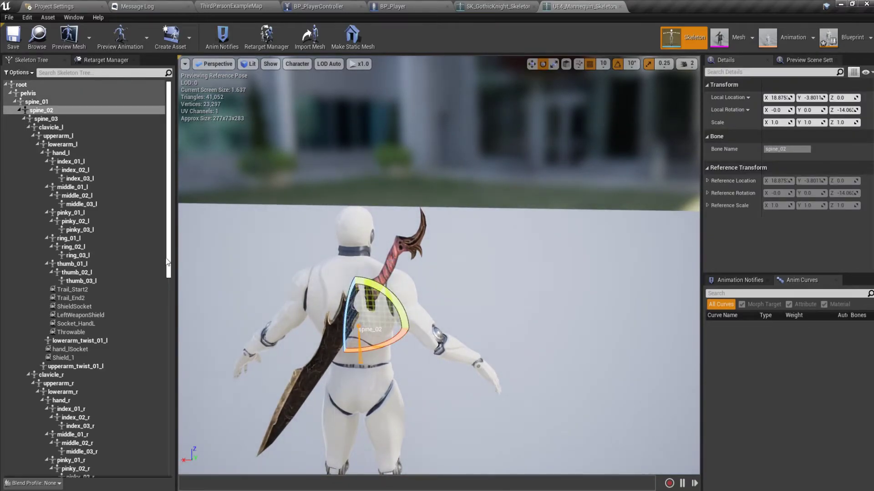
{"action": "left_click", "coordinate": [106, 315]}
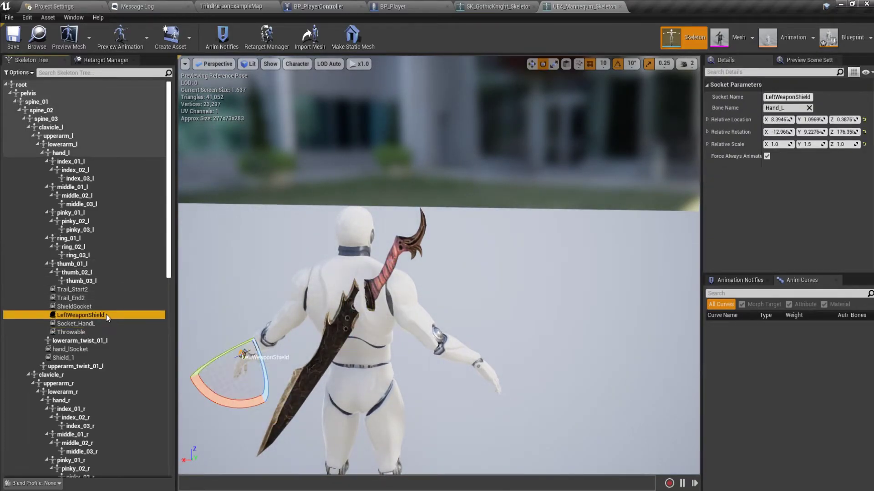
{"action": "left_click", "coordinate": [106, 307]}
{"action": "left_click", "coordinate": [102, 332]}
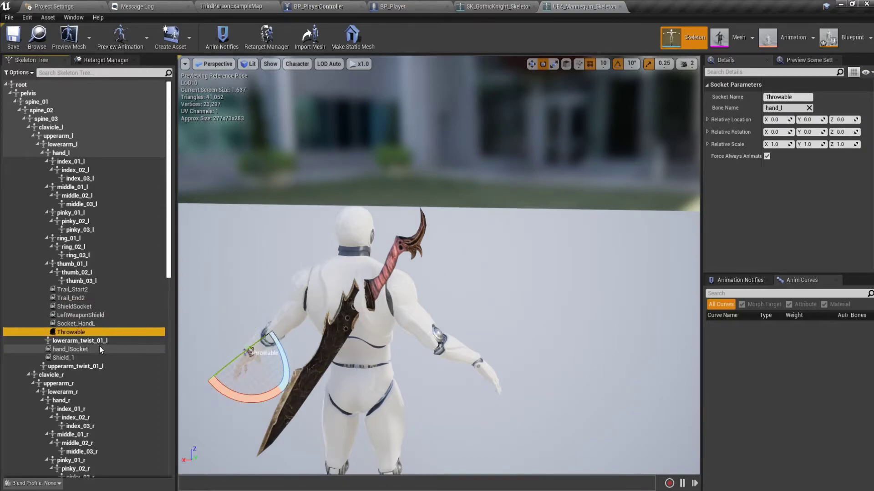
{"action": "left_click", "coordinate": [96, 358]}
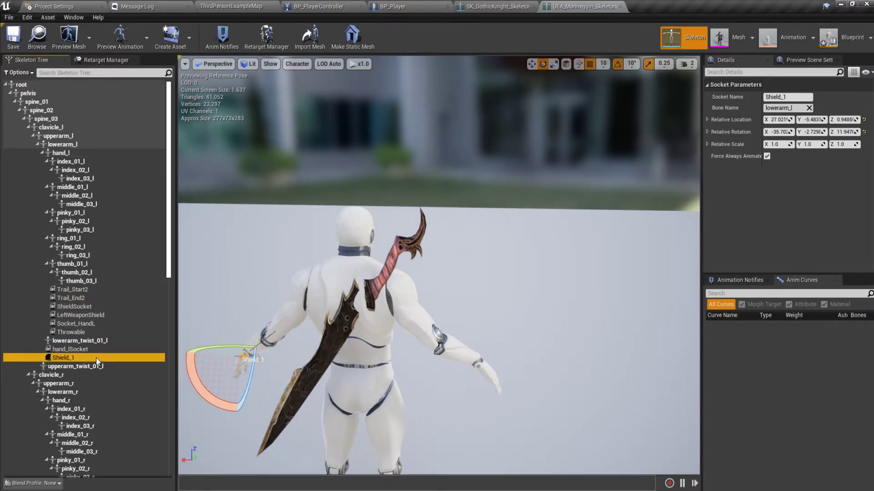
{"action": "scroll", "coordinate": [96, 358], "scroll_direction": "down", "scroll_amount": 4}
{"action": "scroll", "coordinate": [95, 358], "scroll_direction": "down", "scroll_amount": 4}
{"action": "scroll", "coordinate": [95, 358], "scroll_direction": "down", "scroll_amount": 3}
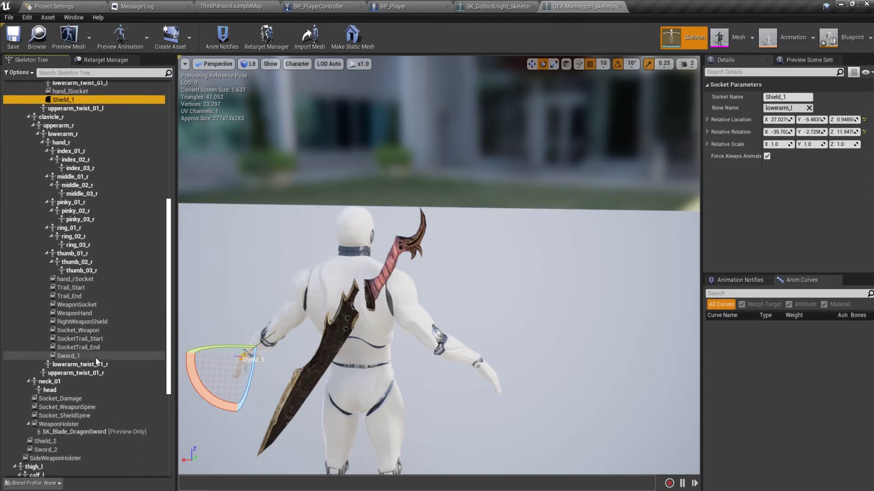
{"action": "scroll", "coordinate": [95, 358], "scroll_direction": "down", "scroll_amount": 3}
- Select the WeaponHolster socket and orbit in to view the holstered sword on the back
{"action": "left_click", "coordinate": [90, 348]}
{"action": "left_click_drag", "start_coordinate": [409, 273], "coordinate": [500, 273]}
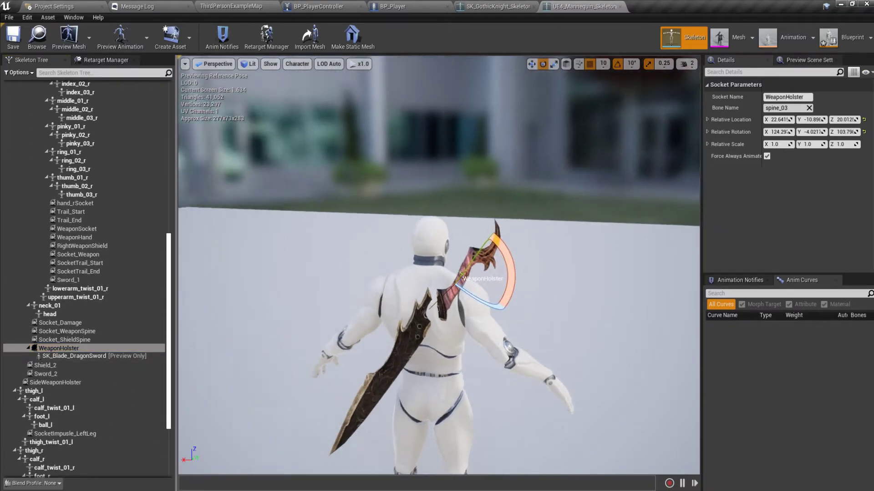
{"action": "mouse_move", "coordinate": [410, 273]}
{"action": "left_mouse_down"}
{"action": "mouse_move", "coordinate": [349, 328]}
{"action": "mouse_move", "coordinate": [350, 318]}
{"action": "left_mouse_up"}
{"action": "key", "text": "w"}
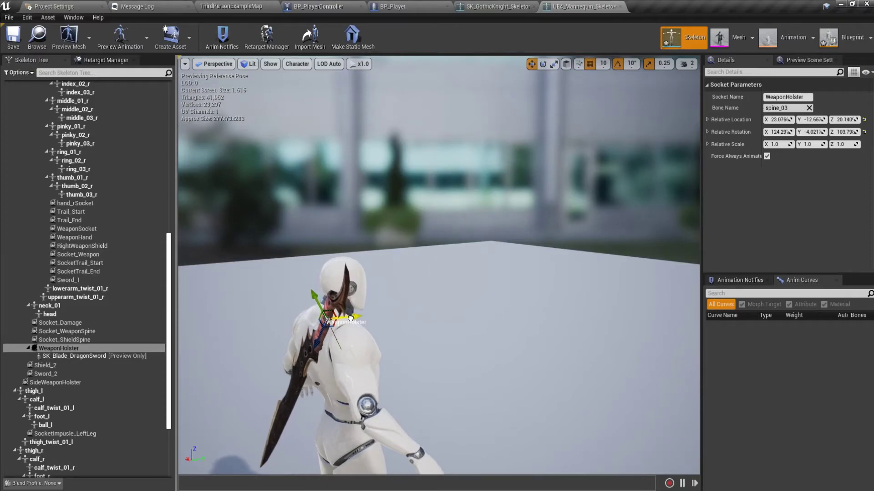
{"action": "key", "text": "e"}
{"action": "left_click_drag", "start_coordinate": [410, 273], "coordinate": [500, 273]}
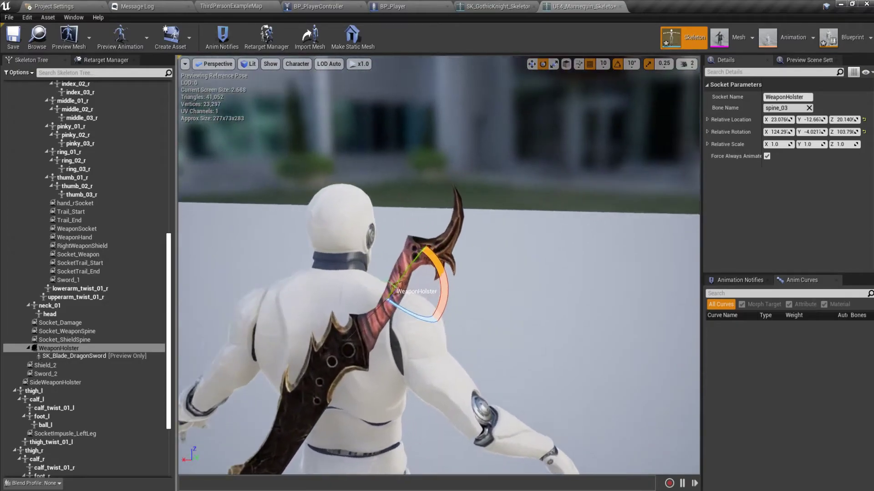
{"action": "left_click_drag", "start_coordinate": [409, 273], "coordinate": [500, 273]}
- Rename the WeaponHolster socket to WeaponHolster1 and check the neighbouring spine sockets
{"action": "left_click", "coordinate": [75, 349]}
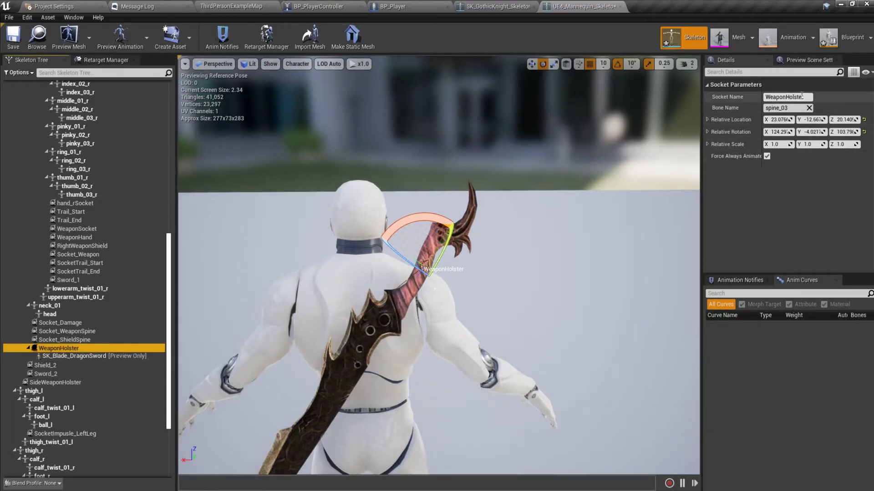
{"action": "left_click", "coordinate": [803, 97]}
{"action": "type", "text": "1"}
{"action": "left_click", "coordinate": [79, 357]}
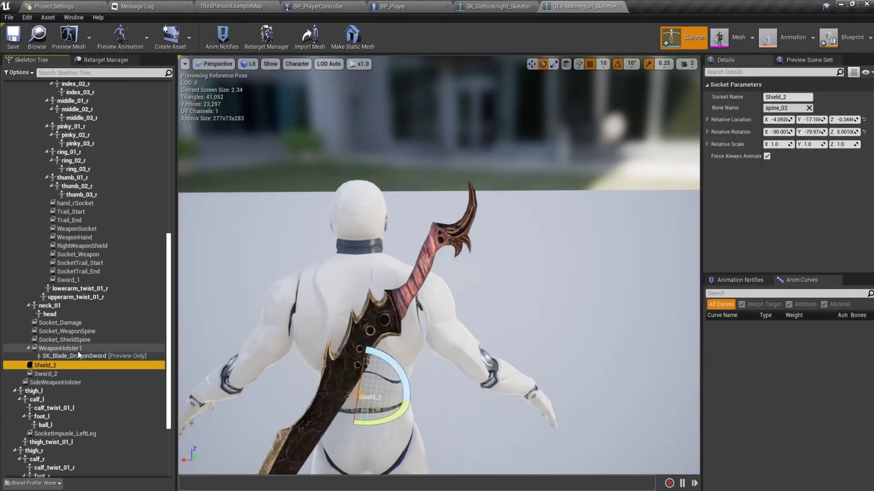
{"action": "left_click", "coordinate": [76, 349]}
{"action": "left_click", "coordinate": [74, 340]}
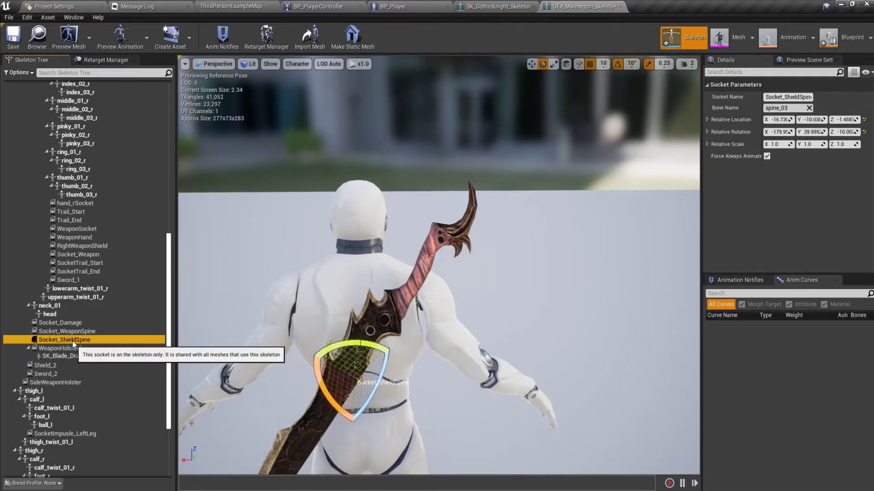
{"action": "left_click", "coordinate": [74, 333]}
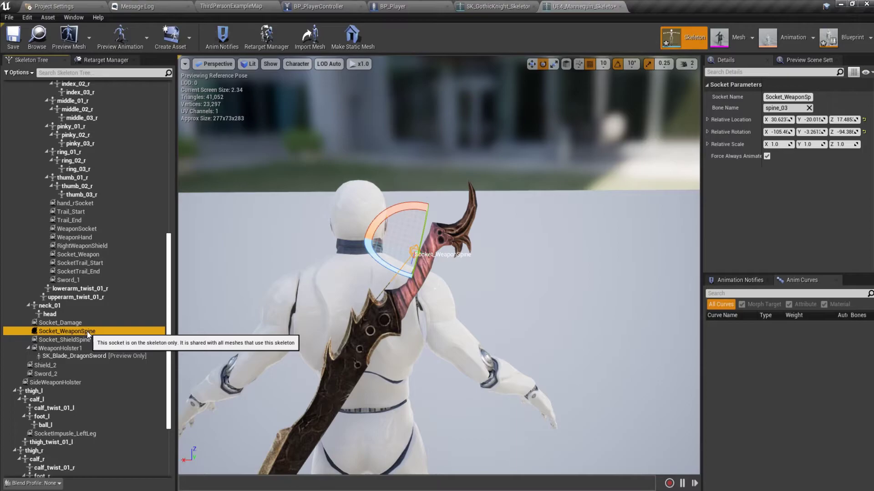
{"action": "left_click", "coordinate": [85, 346]}
{"action": "left_click", "coordinate": [83, 331]}
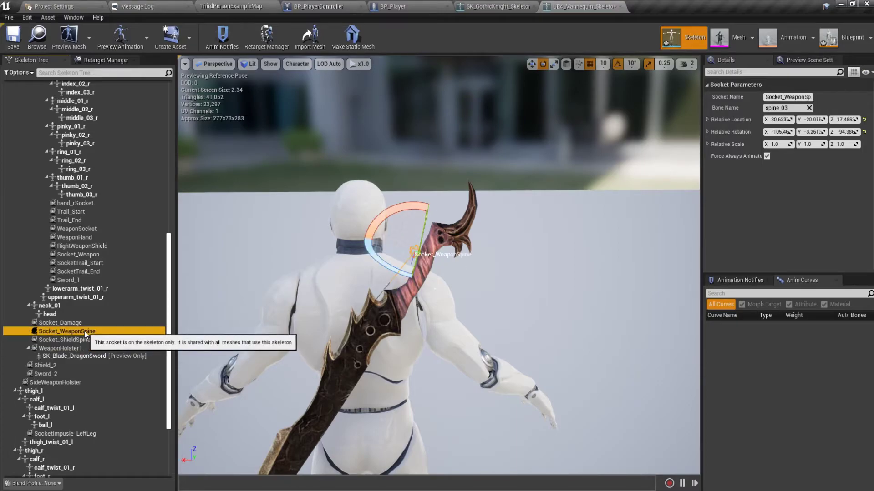
- Preview SK_Blade_HeroSword16 on the Socket_WeaponSpine socket
{"action": "right_click", "coordinate": [83, 332]}
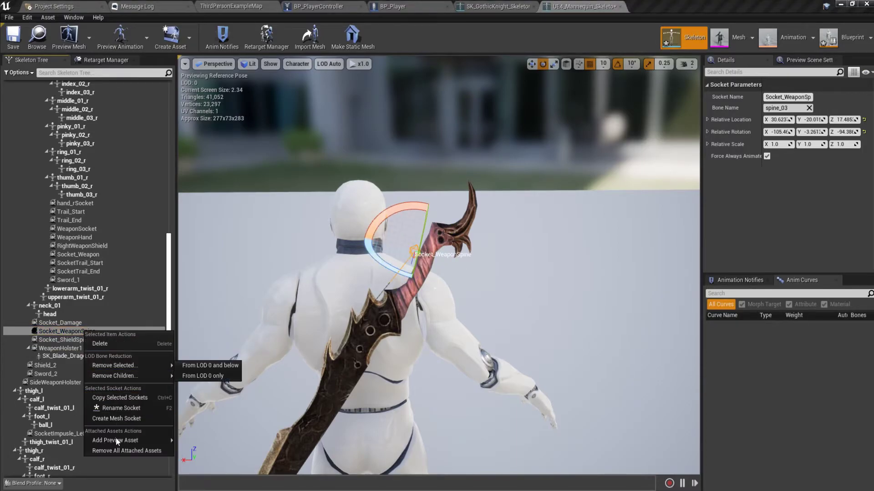
{"action": "mouse_move", "coordinate": [122, 440]}
{"action": "type", "text": "swor"}
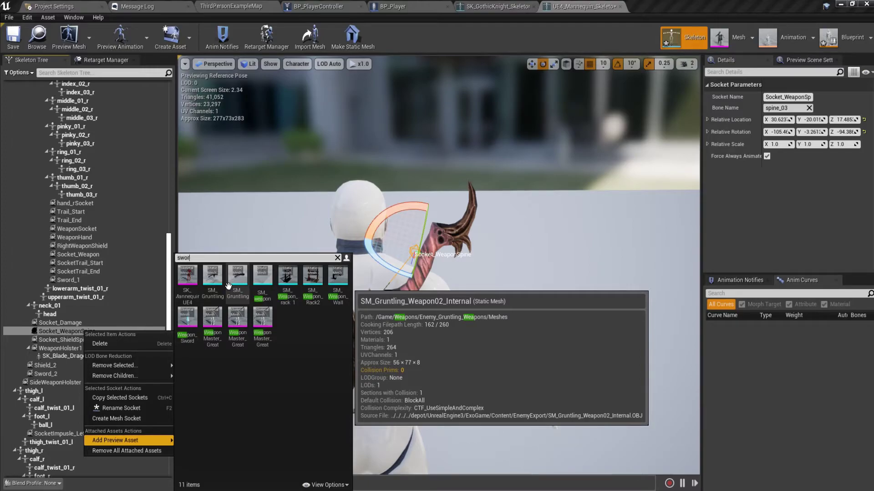
{"action": "type", "text": "d"}
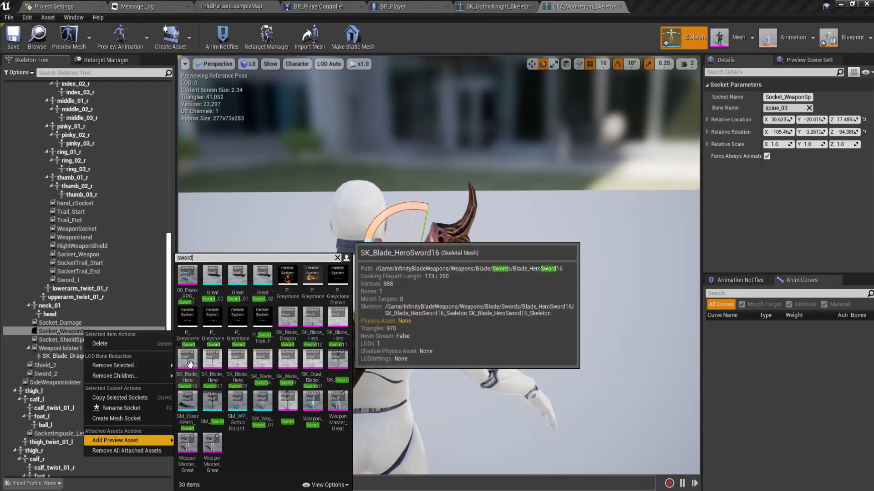
{"action": "left_click", "coordinate": [197, 387]}
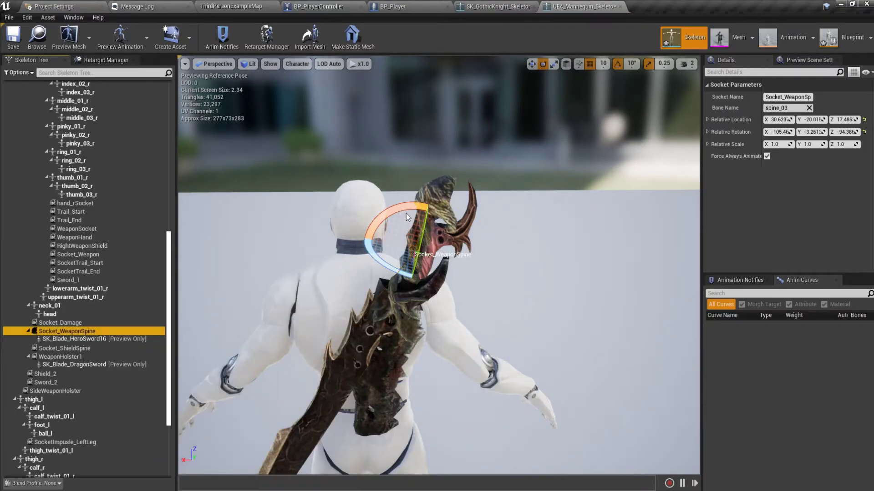
- Rotate Socket_WeaponSpine about 60 degrees and reposition the sword lower, then slightly higher, on the back
{"action": "left_click_drag", "start_coordinate": [407, 217], "coordinate": [455, 296]}
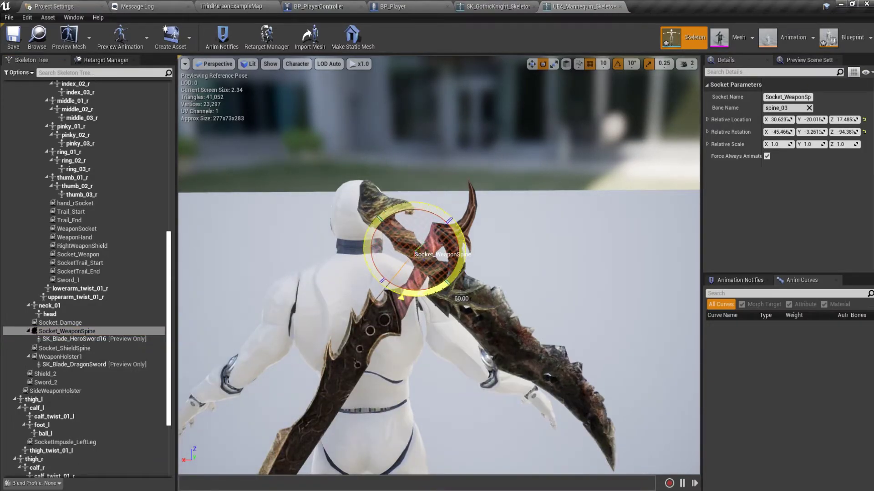
{"action": "key", "text": "w"}
{"action": "left_click_drag", "start_coordinate": [430, 239], "coordinate": [372, 295]}
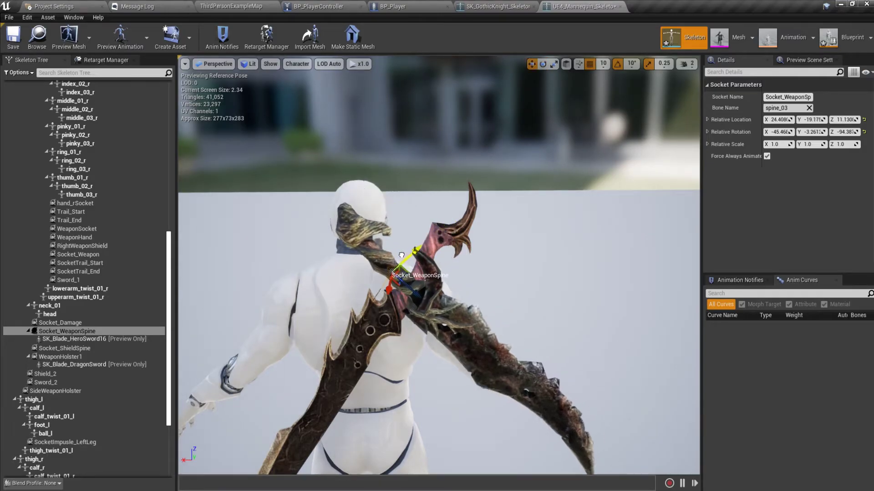
{"action": "right_click_drag", "start_coordinate": [372, 295], "coordinate": [319, 294]}
{"action": "mouse_move", "coordinate": [439, 336]}
{"action": "left_mouse_down", "text": "alt"}
{"action": "mouse_move", "coordinate": [439, 297]}
{"action": "mouse_move", "coordinate": [454, 285]}
{"action": "left_mouse_up", "text": "alt"}
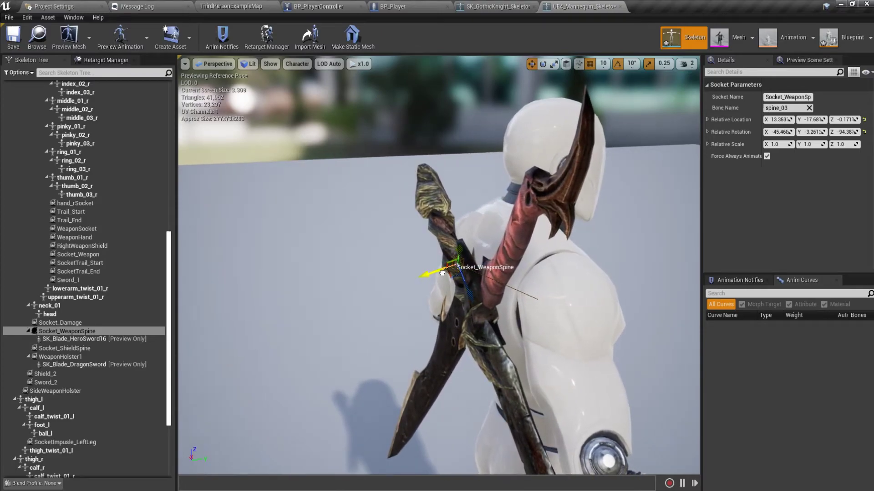
{"action": "right_click_drag", "start_coordinate": [453, 286], "coordinate": [423, 287]}
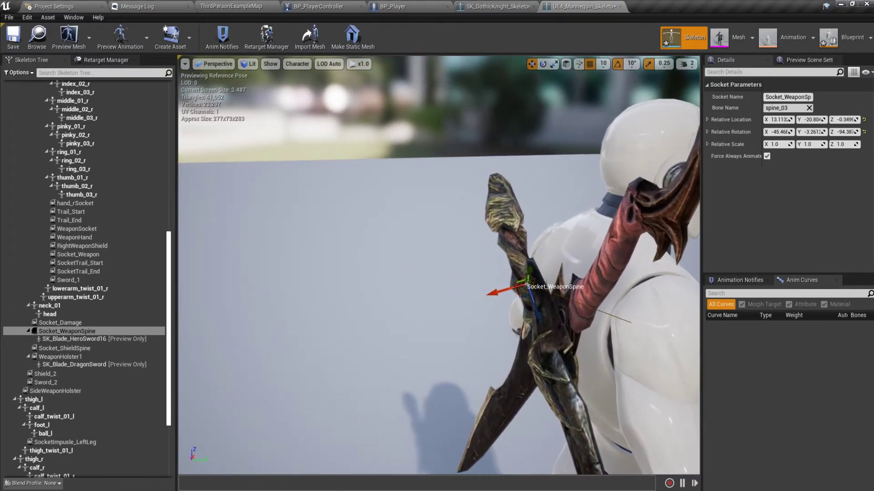
{"action": "left_click_drag", "start_coordinate": [535, 311], "coordinate": [510, 234]}
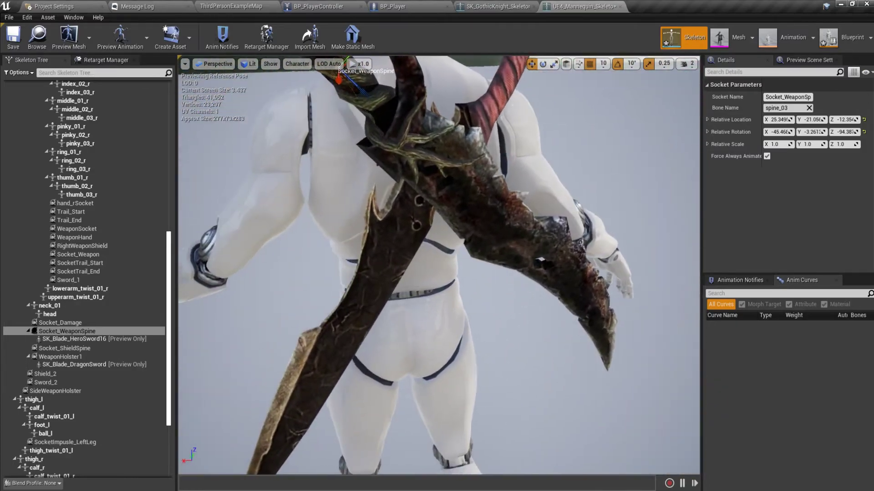
{"action": "right_click_drag", "start_coordinate": [409, 235], "coordinate": [409, 236]}
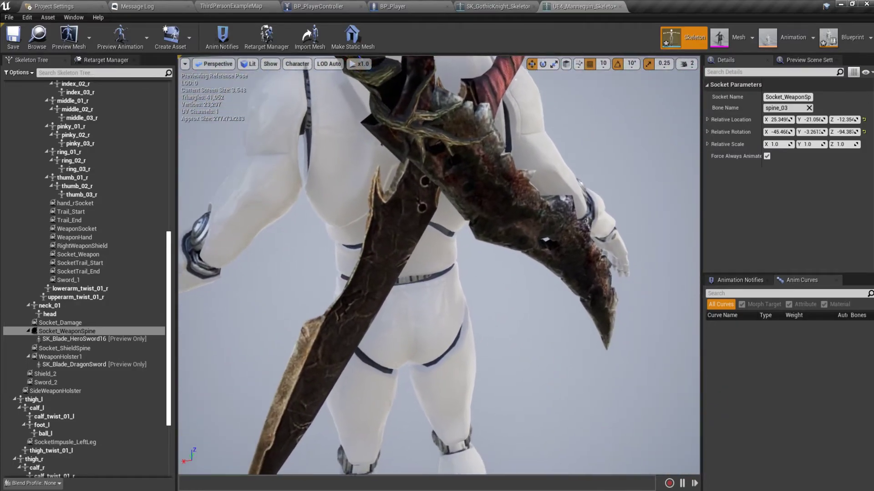
- Tilt the socket's rotation and shift the sword up and to the left
{"action": "key", "text": "e"}
{"action": "left_click_drag", "start_coordinate": [314, 193], "coordinate": [383, 273]}
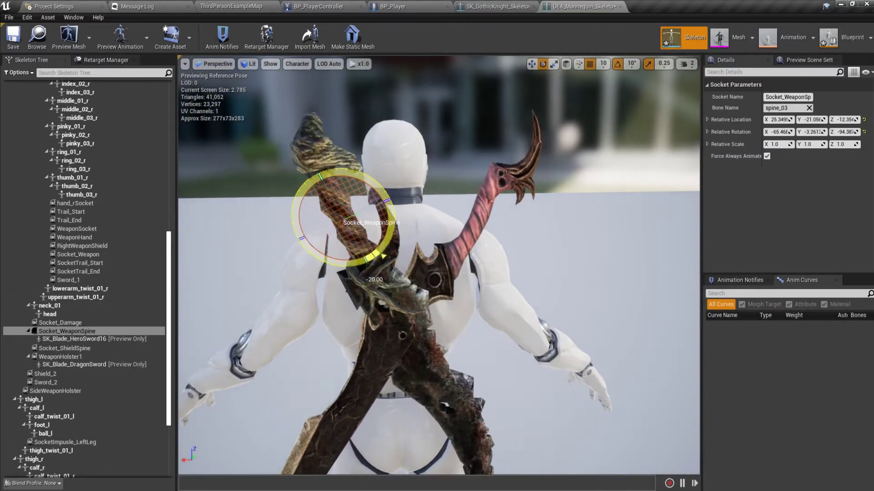
{"action": "mouse_move", "coordinate": [349, 175]}
{"action": "left_mouse_down"}
{"action": "mouse_move", "coordinate": [359, 204]}
{"action": "mouse_move", "coordinate": [381, 208]}
{"action": "left_mouse_up"}
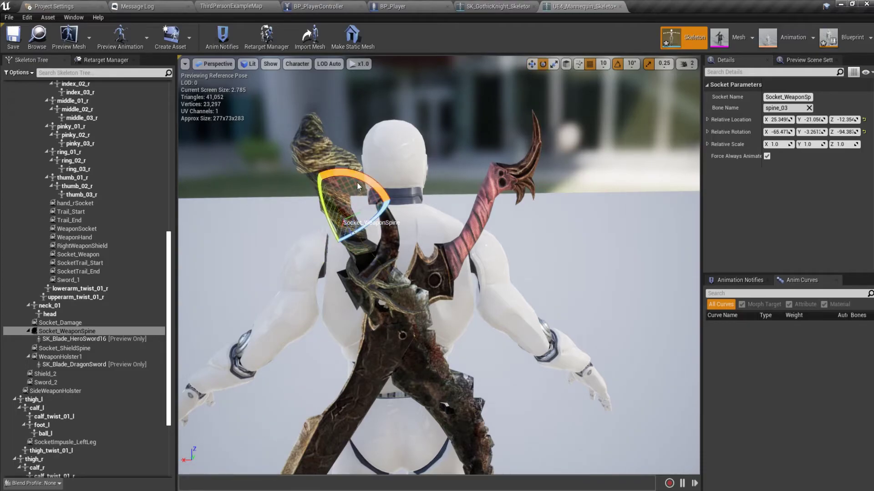
{"action": "key", "text": "w"}
{"action": "left_click_drag", "start_coordinate": [364, 237], "coordinate": [354, 235]}
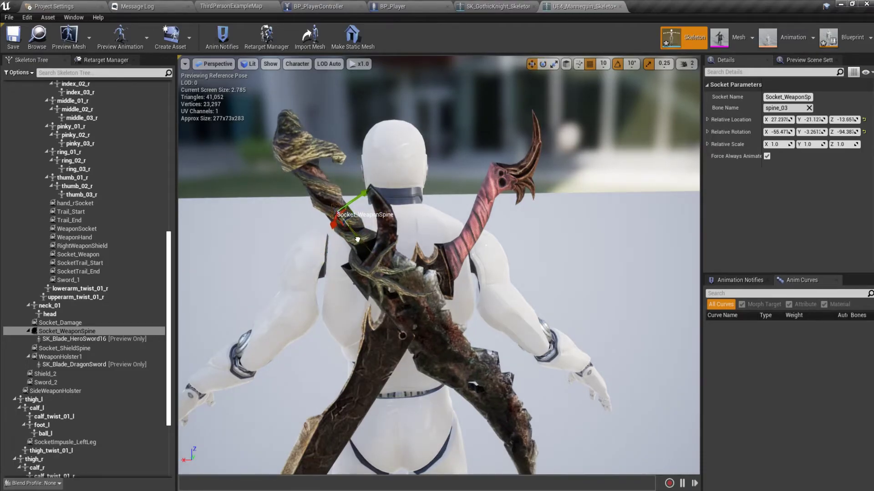
{"action": "left_click_drag", "start_coordinate": [364, 276], "coordinate": [358, 291], "text": "alt"}
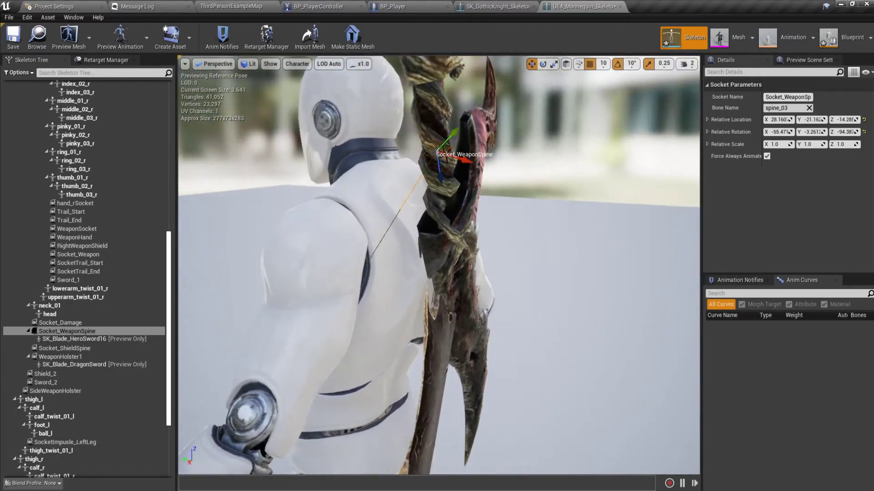
- Fine-tune the rotation and position so the sword lies diagonally close along the spine
{"action": "key", "text": "e"}
{"action": "mouse_move", "coordinate": [455, 137]}
{"action": "left_mouse_down"}
{"action": "mouse_move", "coordinate": [455, 169]}
{"action": "mouse_move", "coordinate": [469, 157]}
{"action": "left_mouse_up"}
{"action": "key", "text": "w"}
{"action": "key", "text": "e"}
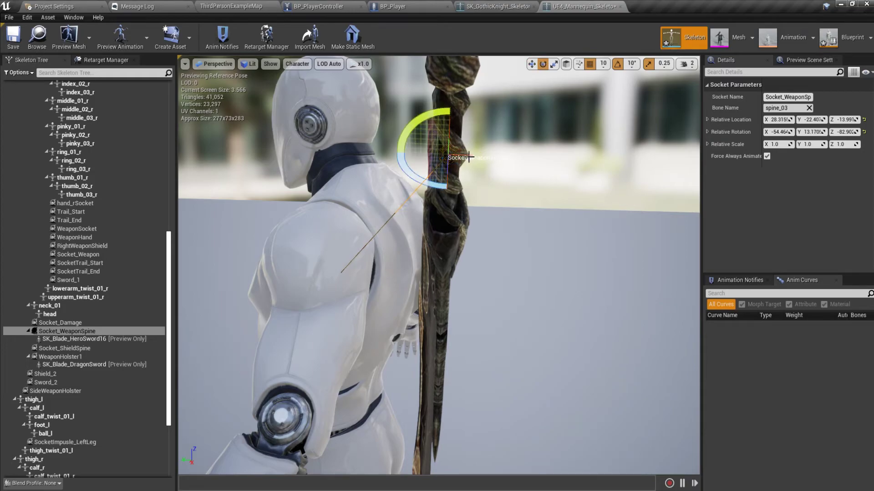
{"action": "left_click_drag", "start_coordinate": [448, 113], "coordinate": [455, 127]}
{"action": "key", "text": "w"}
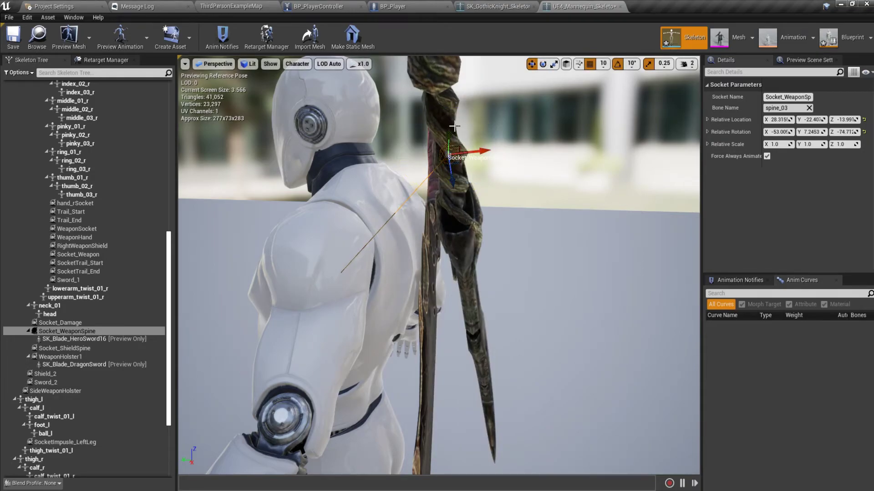
{"action": "mouse_move", "coordinate": [481, 152]}
{"action": "left_mouse_down"}
{"action": "mouse_move", "coordinate": [426, 162]}
{"action": "mouse_move", "coordinate": [448, 158]}
{"action": "left_mouse_up"}
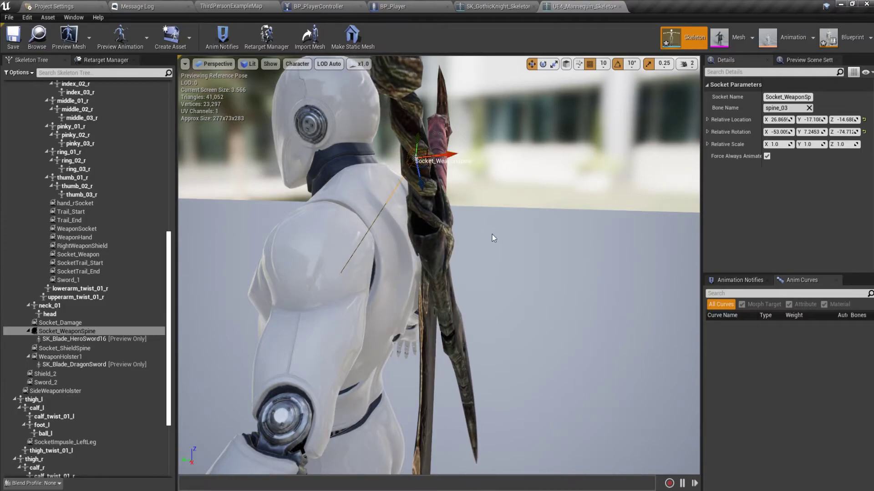
{"action": "mouse_move", "coordinate": [494, 238]}
{"action": "left_mouse_down"}
{"action": "mouse_move", "coordinate": [437, 273]}
{"action": "mouse_move", "coordinate": [426, 312]}
{"action": "left_mouse_up"}
{"action": "key", "text": "e"}
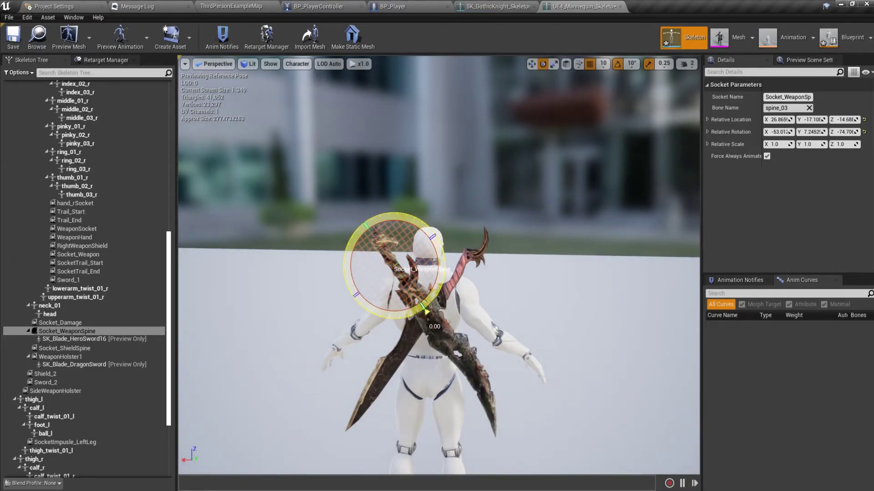
- Rename Socket_WeaponSpine to WeaponHolster2 and save the UE4_Mannequin_Skeleton asset
{"action": "left_click", "coordinate": [522, 296]}
{"action": "mouse_move", "coordinate": [542, 319]}
{"action": "left_mouse_down"}
{"action": "mouse_move", "coordinate": [555, 331]}
{"action": "mouse_move", "coordinate": [537, 332]}
{"action": "left_mouse_up"}
{"action": "left_click", "coordinate": [89, 331]}
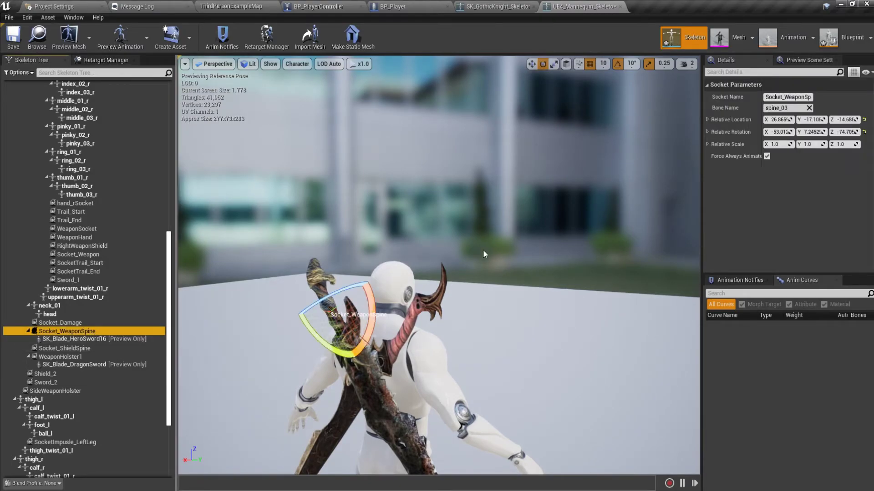
{"action": "left_click", "coordinate": [785, 97]}
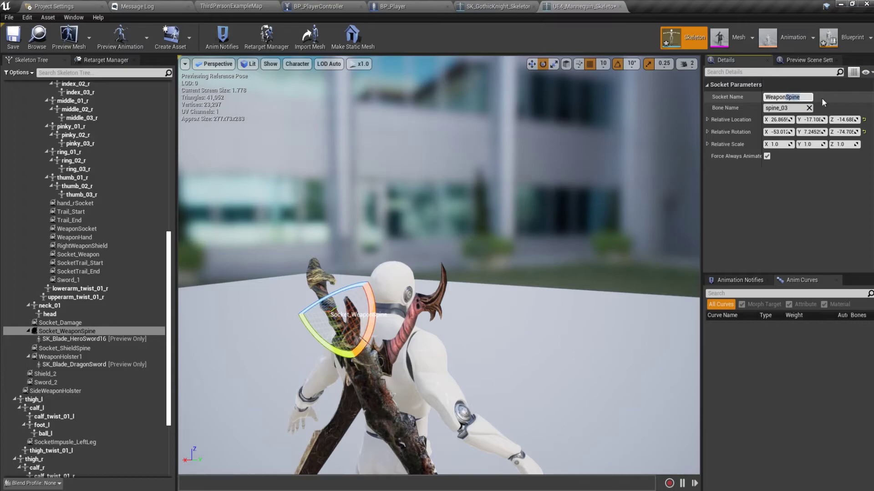
{"action": "type", "text": "Holster"}
{"action": "type", "text": "2"}
{"action": "key", "text": "Return"}
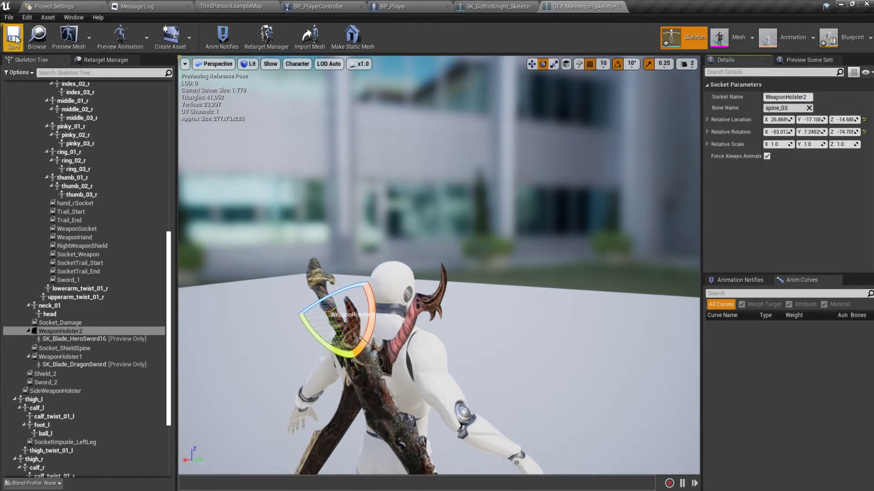
{"action": "left_click", "coordinate": [14, 38]}
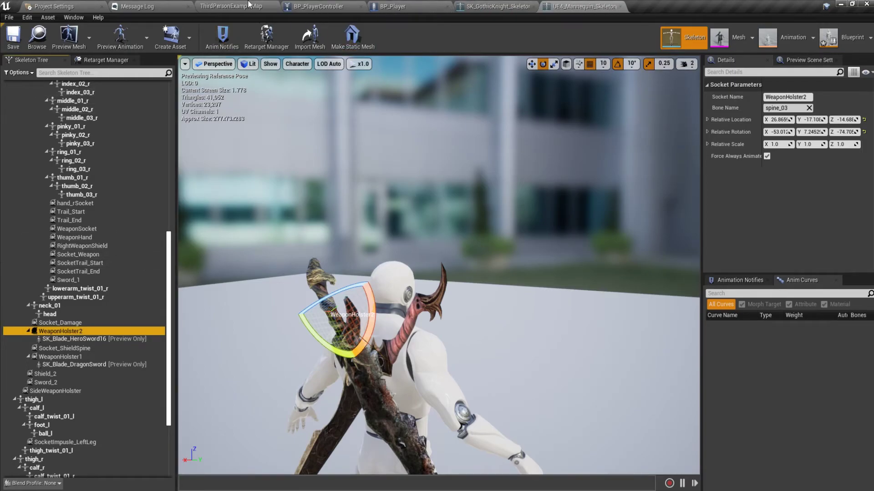
{"action": "left_click", "coordinate": [156, 5]}
- Switch to the BP_PlayerController blueprint and go back up to the Weapon Pickup Logic graph
{"action": "left_click", "coordinate": [236, 5]}
{"action": "left_click", "coordinate": [324, 7]}
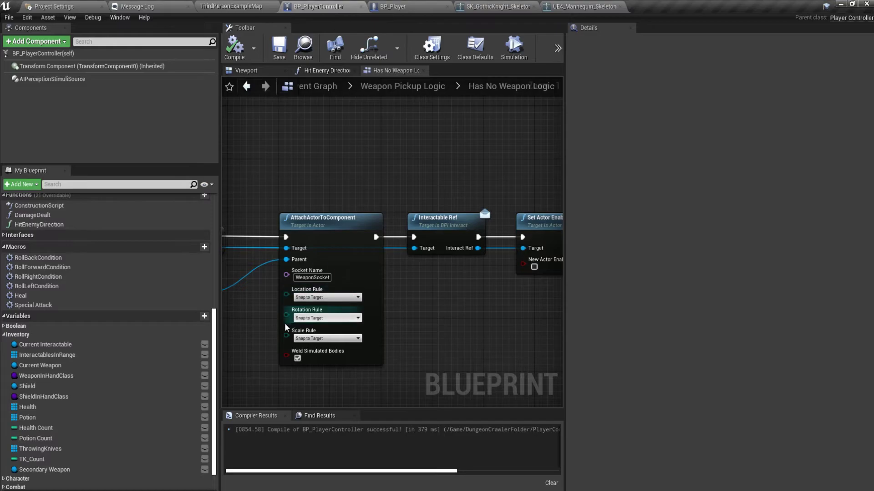
{"action": "mouse_move", "coordinate": [286, 326]}
{"action": "right_mouse_down"}
{"action": "mouse_move", "coordinate": [365, 326]}
{"action": "mouse_move", "coordinate": [395, 368]}
{"action": "right_mouse_up"}
{"action": "scroll", "coordinate": [365, 327], "scroll_direction": "down", "scroll_amount": 4}
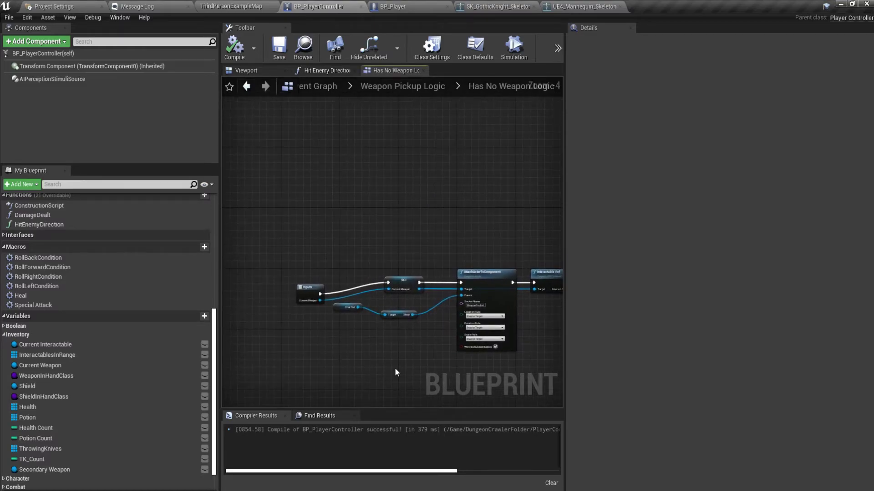
{"action": "left_click", "coordinate": [390, 86]}
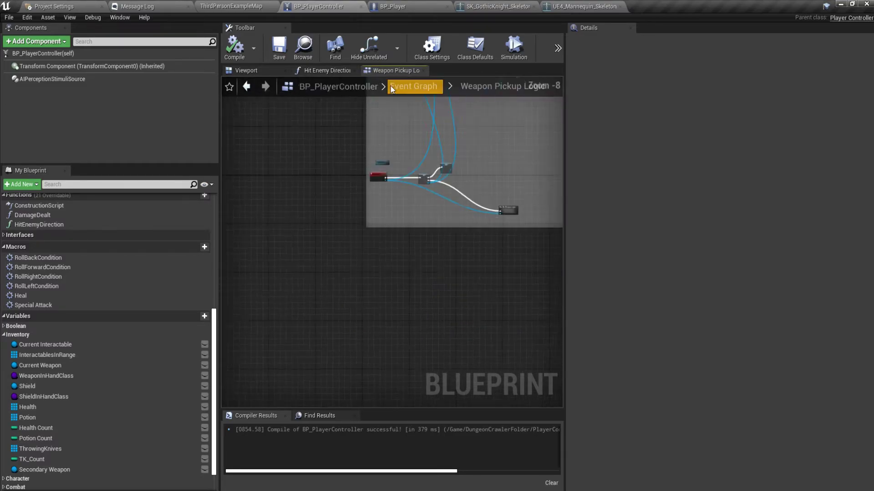
- Look inside the collapsed Has No Weapon Logic graph, then return to Weapon Pickup Logic
{"action": "scroll", "coordinate": [397, 301], "scroll_direction": "up", "scroll_amount": 5}
{"action": "mouse_move", "coordinate": [398, 301]}
{"action": "right_mouse_down"}
{"action": "mouse_move", "coordinate": [323, 299]}
{"action": "mouse_move", "coordinate": [376, 236]}
{"action": "mouse_move", "coordinate": [324, 236]}
{"action": "right_mouse_up"}
{"action": "scroll", "coordinate": [318, 318], "scroll_direction": "down", "scroll_amount": 3}
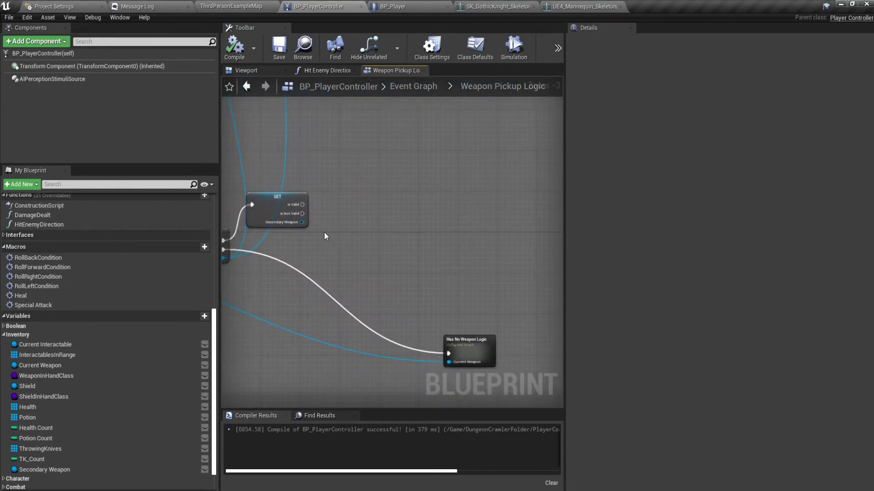
{"action": "double_click", "coordinate": [456, 349]}
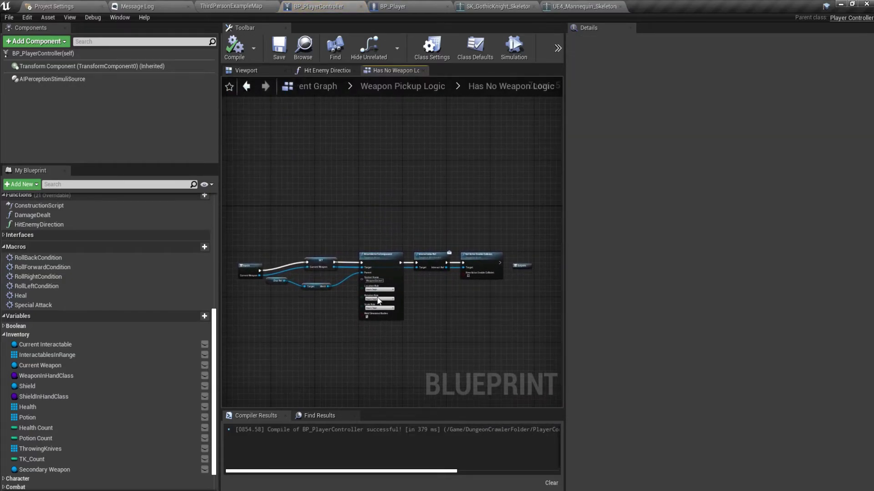
{"action": "left_click", "coordinate": [403, 86]}
{"action": "scroll", "coordinate": [378, 251], "scroll_direction": "down", "scroll_amount": 3}
{"action": "scroll", "coordinate": [318, 329], "scroll_direction": "up", "scroll_amount": 4}
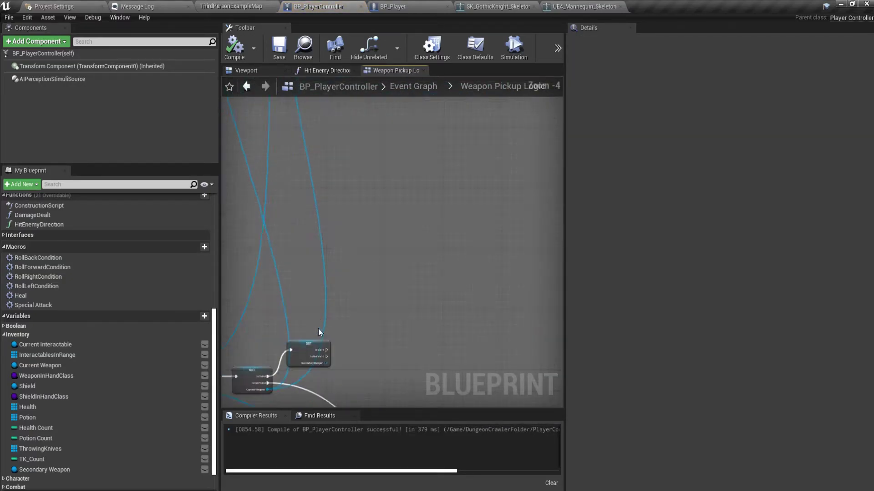
- Pan to the Current Weapon and Secondary Weapon GET validity checks
{"action": "right_click_drag", "start_coordinate": [318, 328], "coordinate": [335, 226]}
{"action": "scroll", "coordinate": [349, 279], "scroll_direction": "up", "scroll_amount": 3}
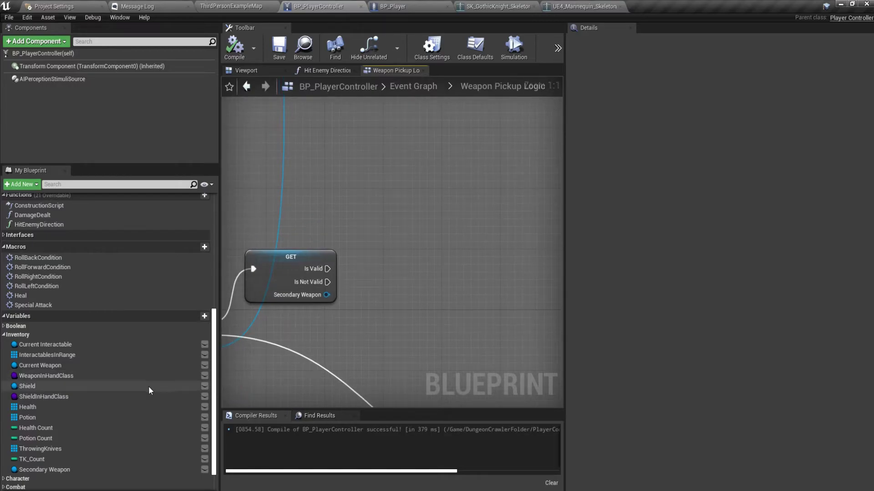
{"action": "right_click_drag", "start_coordinate": [312, 343], "coordinate": [487, 351]}
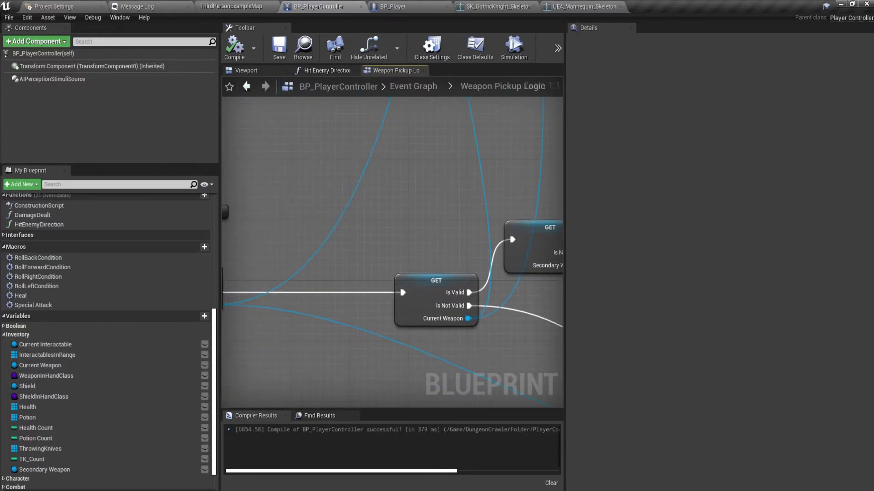
{"action": "right_click_drag", "start_coordinate": [546, 310], "coordinate": [330, 324]}
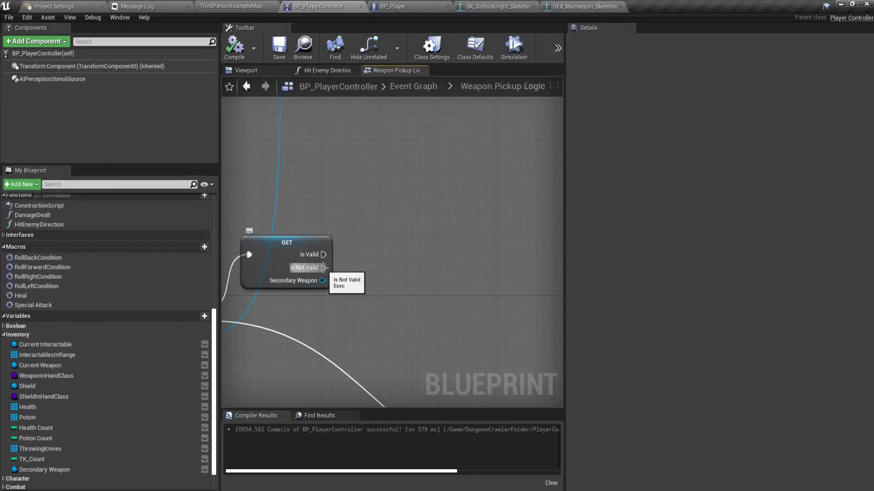
- Add an AttachActorToComponent node off Is Not Valid, targeting Current Interactable
{"action": "left_click_drag", "start_coordinate": [323, 268], "coordinate": [421, 266]}
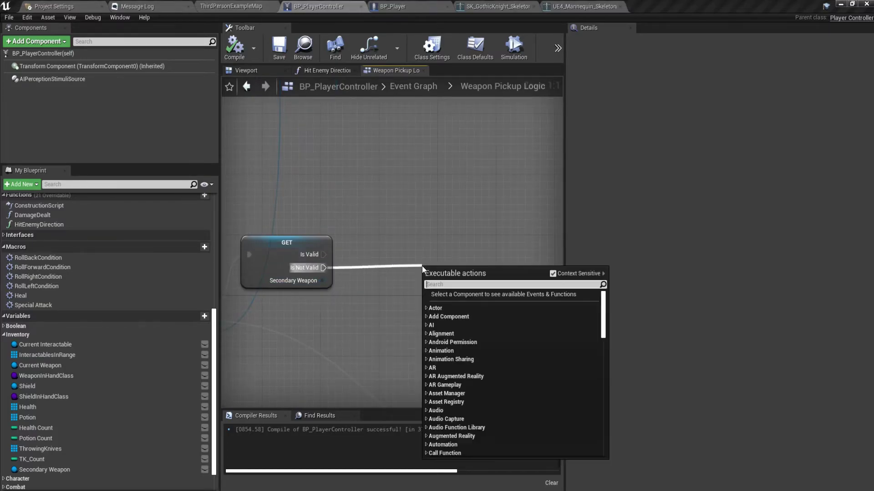
{"action": "type", "text": "atta"}
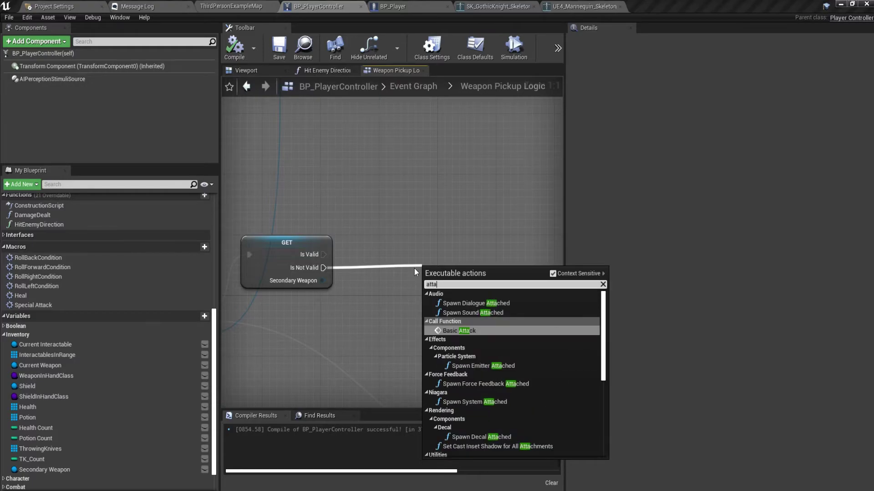
{"action": "type", "text": "ch "}
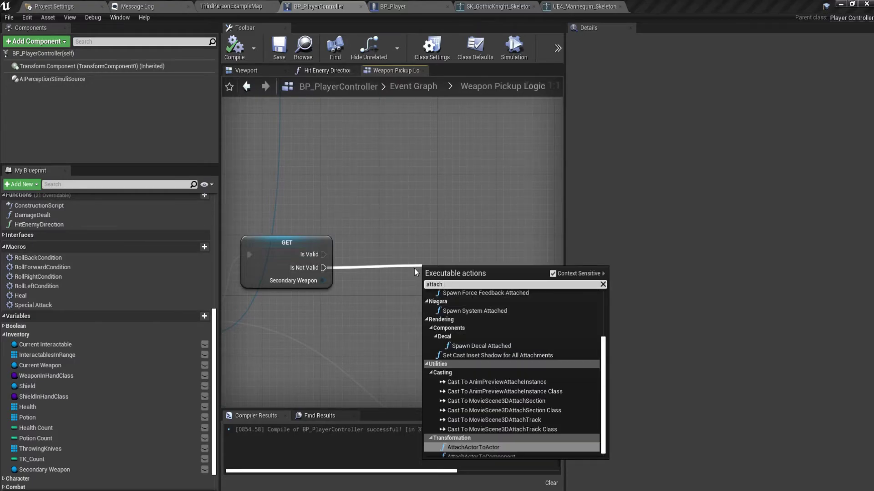
{"action": "type", "text": "act"}
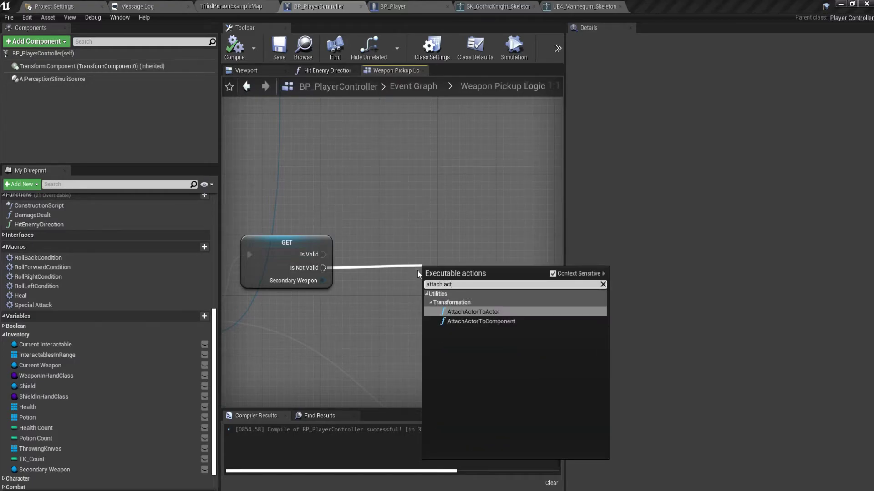
{"action": "left_click", "coordinate": [487, 322]}
{"action": "scroll", "coordinate": [381, 304], "scroll_direction": "down", "scroll_amount": 4}
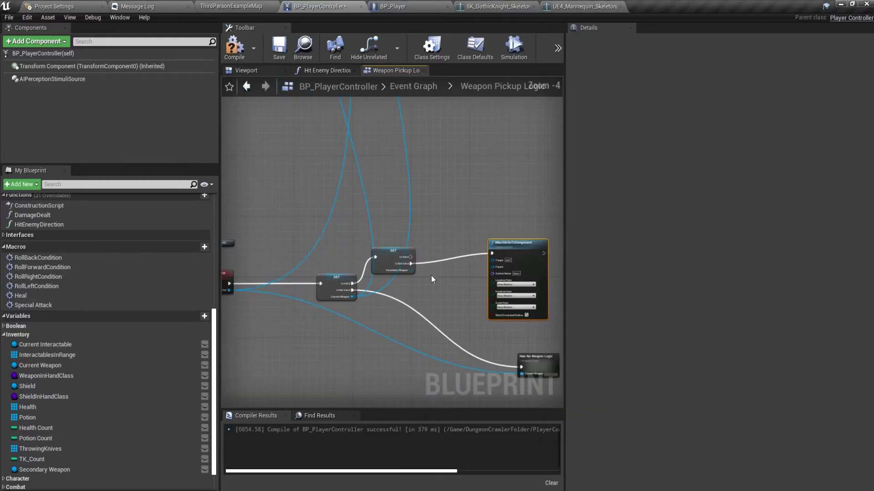
{"action": "mouse_move", "coordinate": [277, 291]}
{"action": "left_mouse_down"}
{"action": "mouse_move", "coordinate": [370, 261]}
{"action": "mouse_move", "coordinate": [333, 280]}
{"action": "left_mouse_up"}
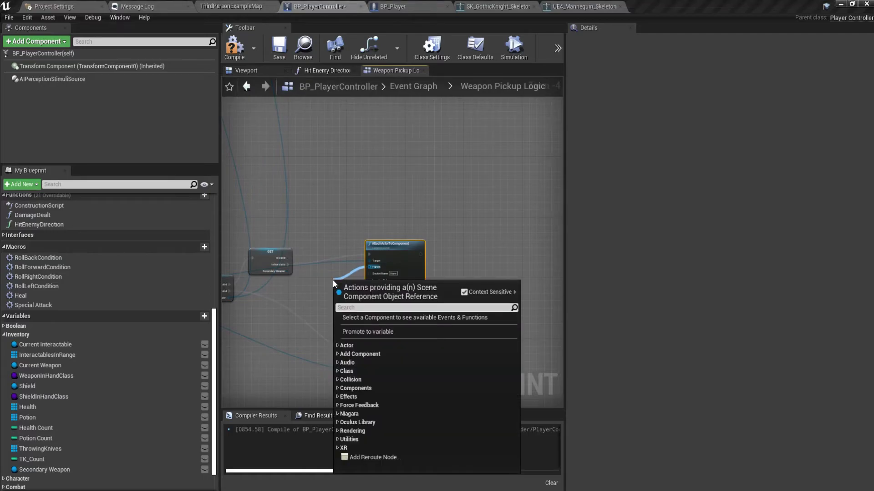
{"action": "type", "text": "sel"}
{"action": "key", "text": "Escape"}
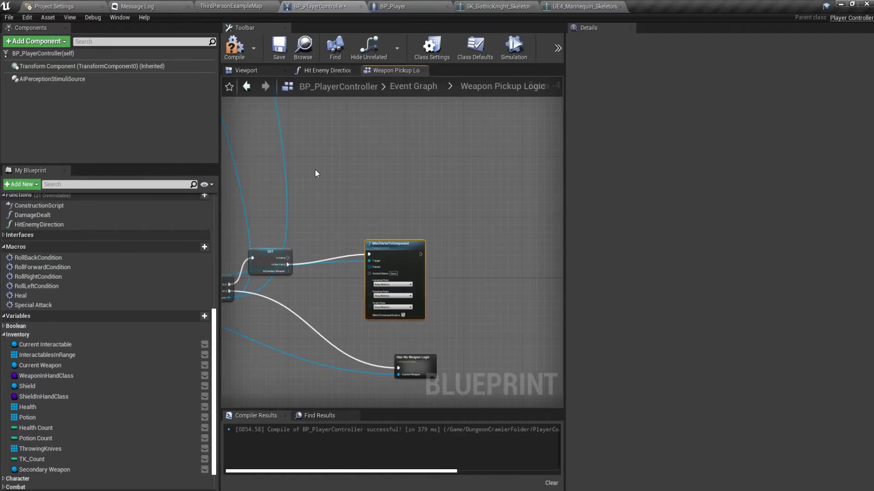
- Place a Char Ref getter, get its Mesh, and wire it to the attach Parent
{"action": "right_click", "coordinate": [313, 307]}
{"action": "type", "text": "char r"}
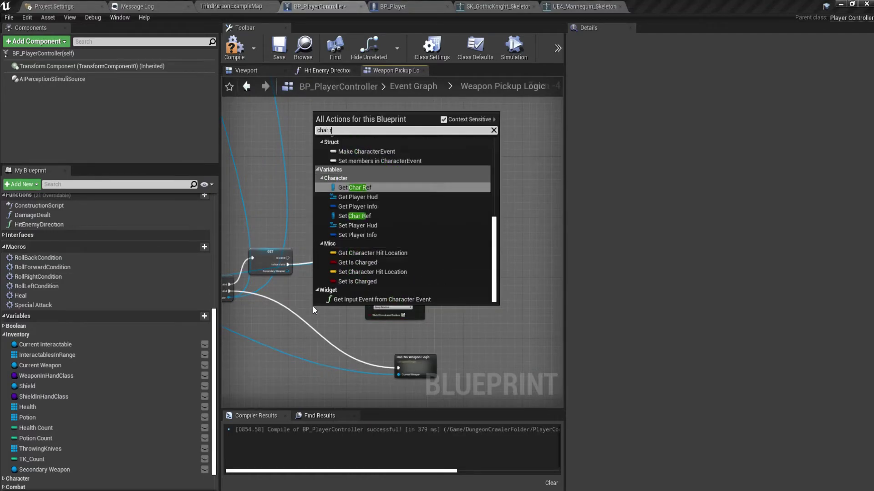
{"action": "key", "text": "Return"}
{"action": "scroll", "coordinate": [313, 307], "scroll_direction": "up", "scroll_amount": 3}
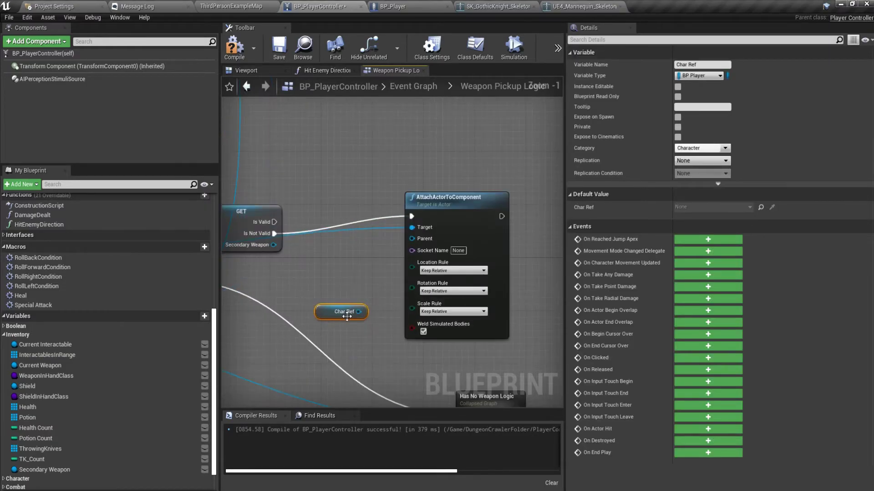
{"action": "left_click_drag", "start_coordinate": [347, 275], "coordinate": [347, 276]}
{"action": "type", "text": "mesh"}
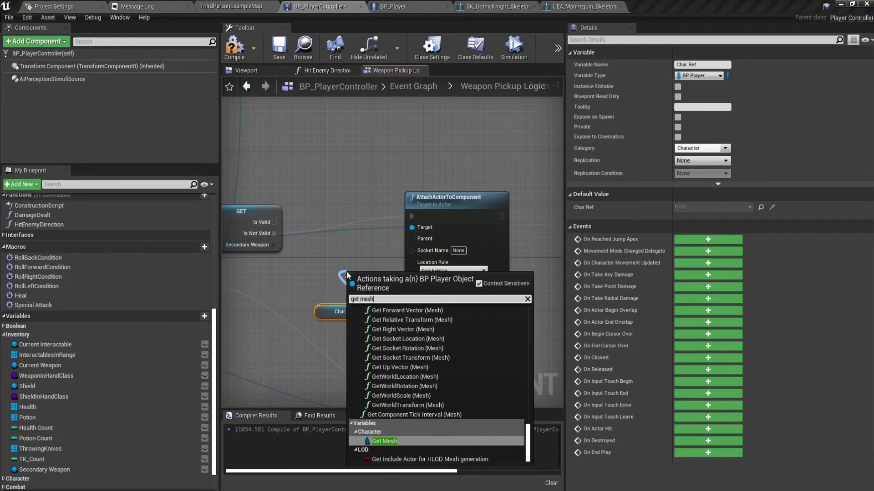
{"action": "key", "text": "Return"}
{"action": "mouse_move", "coordinate": [382, 279]}
{"action": "left_mouse_down"}
{"action": "mouse_move", "coordinate": [337, 287]}
{"action": "mouse_move", "coordinate": [412, 239]}
{"action": "left_mouse_up"}
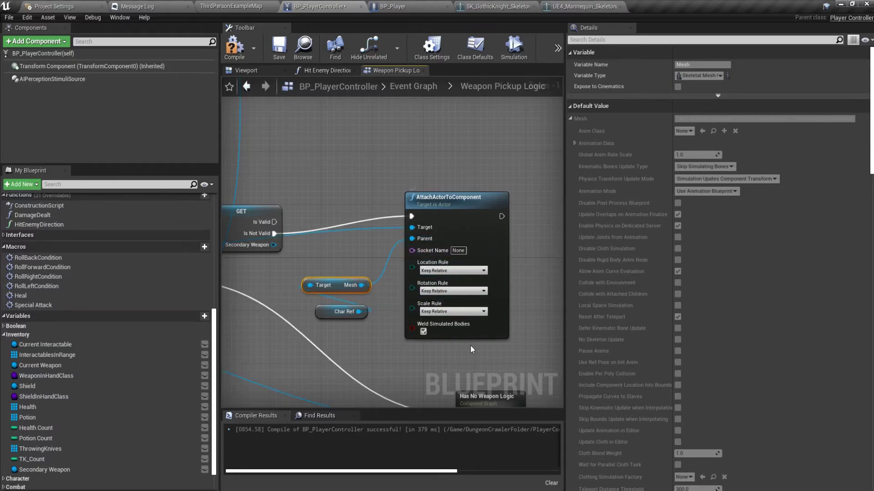
- Set the socket name to WeaponHolster and location, rotation and scale rules to Snap to Target
{"action": "left_click", "coordinate": [459, 250]}
{"action": "type", "text": "olster"}
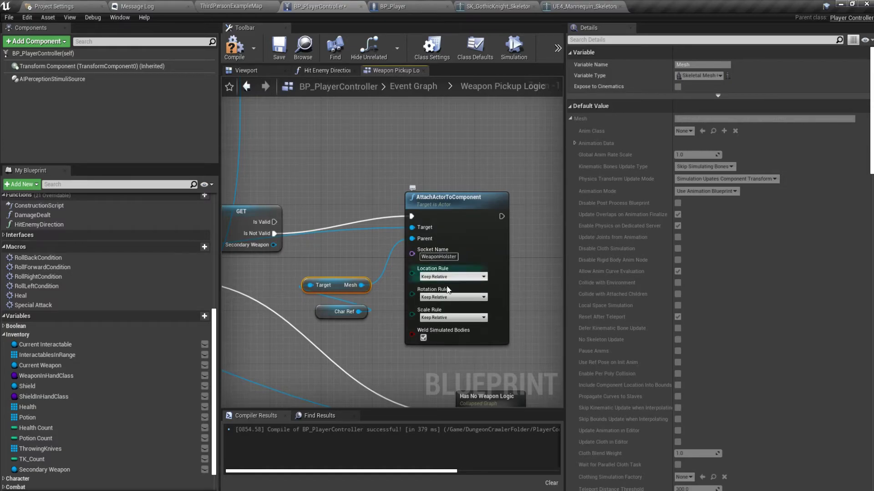
{"action": "left_click", "coordinate": [450, 277]}
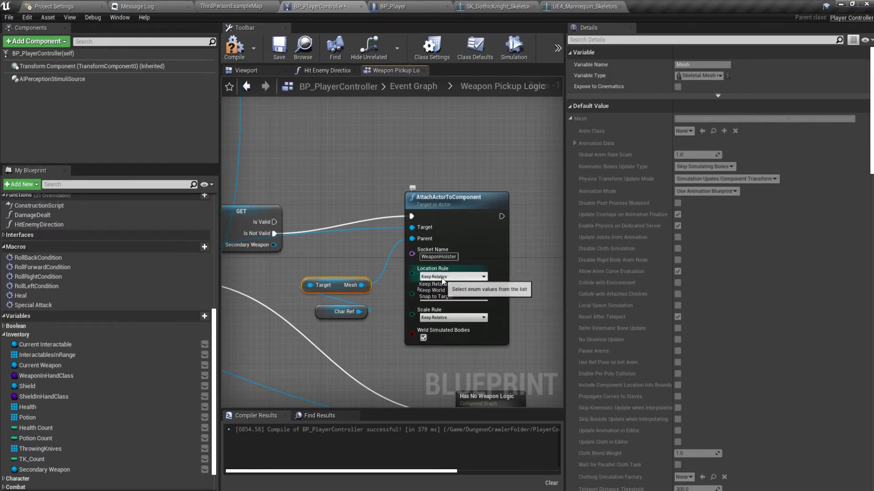
{"action": "left_click", "coordinate": [439, 296]}
{"action": "left_click", "coordinate": [447, 297]}
{"action": "left_click", "coordinate": [444, 316]}
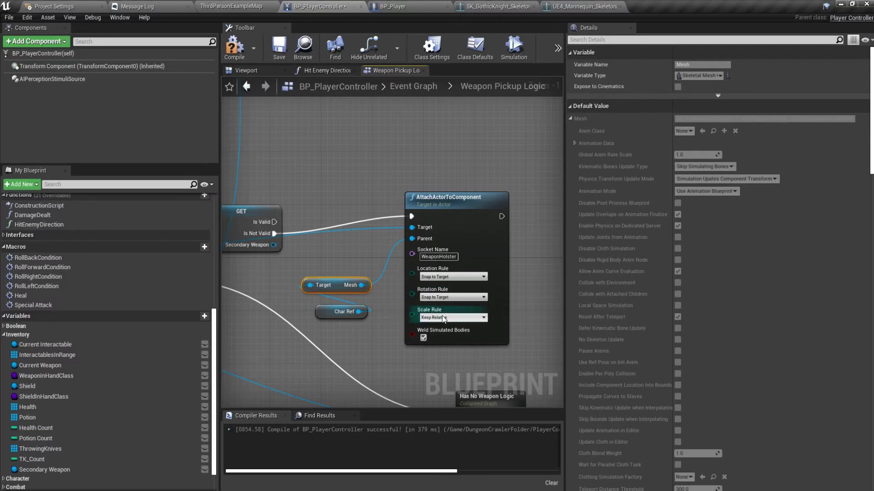
{"action": "left_click", "coordinate": [450, 337]}
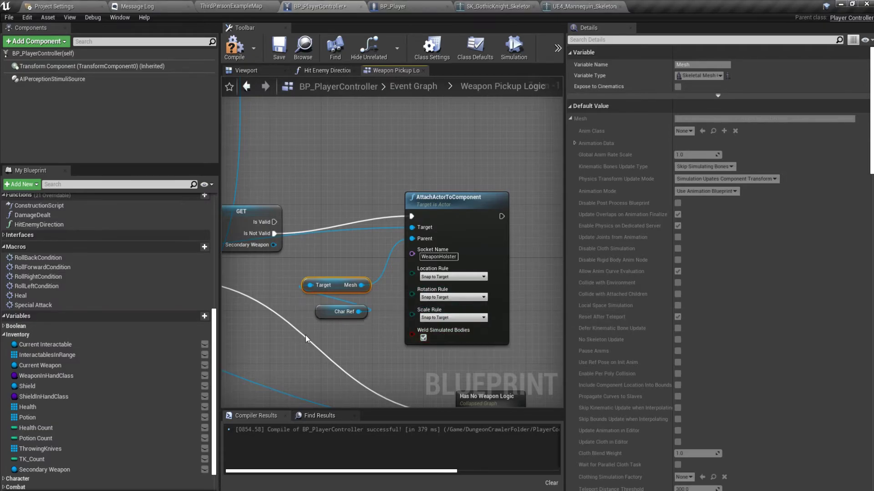
{"action": "mouse_move", "coordinate": [305, 334]}
{"action": "right_mouse_down"}
{"action": "mouse_move", "coordinate": [417, 286]}
{"action": "mouse_move", "coordinate": [324, 302]}
{"action": "right_mouse_up"}
{"action": "scroll", "coordinate": [417, 285], "scroll_direction": "down", "scroll_amount": 2}
- In Has No Weapon Logic, select the Interactable Ref and Set Actor Enable Collision nodes
{"action": "double_click", "coordinate": [425, 327]}
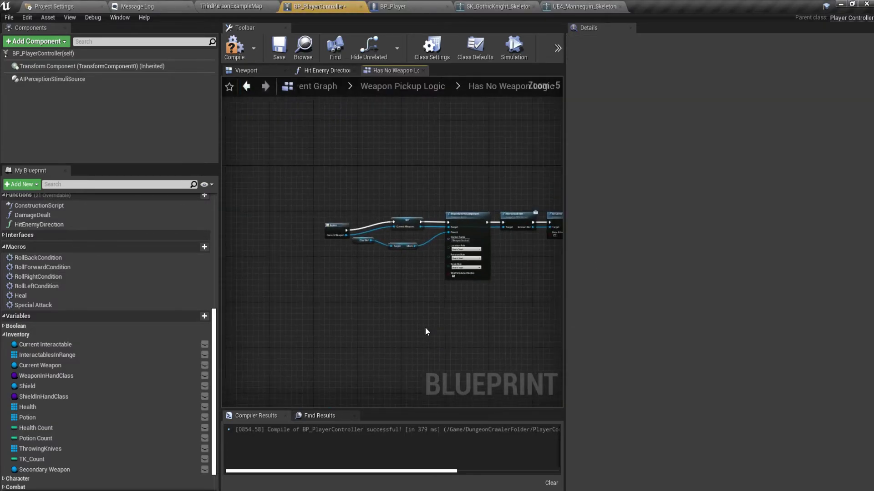
{"action": "scroll", "coordinate": [301, 240], "scroll_direction": "up", "scroll_amount": 4}
{"action": "right_click_drag", "start_coordinate": [371, 326], "coordinate": [372, 335]}
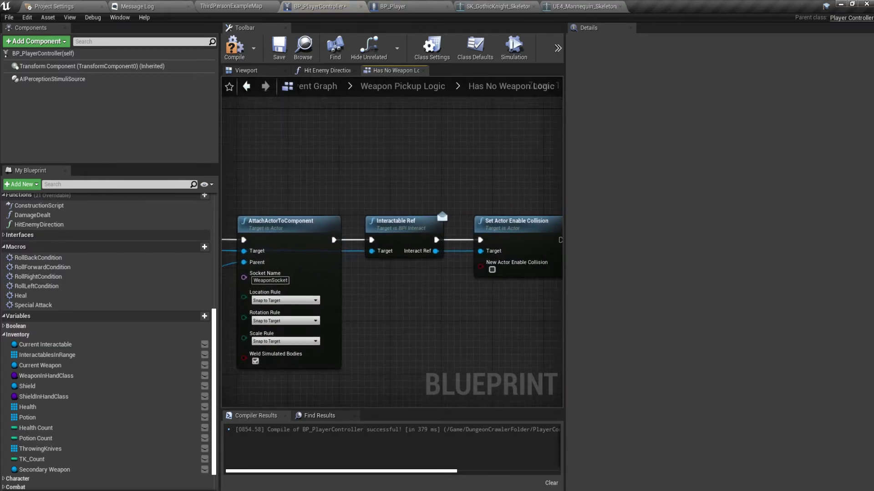
{"action": "scroll", "coordinate": [358, 337], "scroll_direction": "down", "scroll_amount": 2}
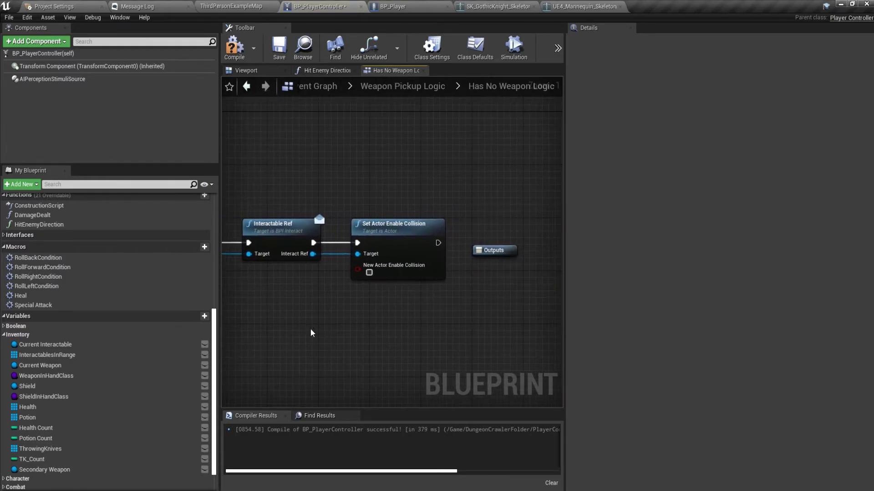
{"action": "left_click_drag", "start_coordinate": [271, 226], "coordinate": [372, 309]}
{"action": "right_click_drag", "start_coordinate": [373, 310], "coordinate": [435, 182]}
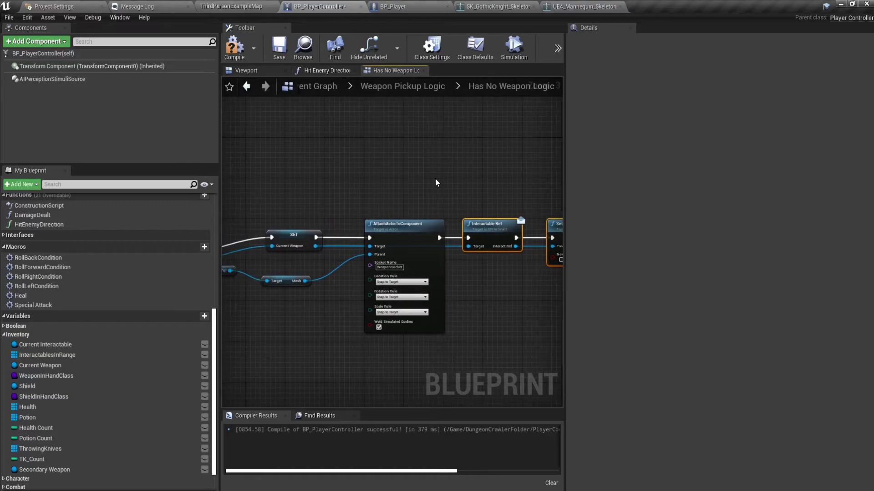
{"action": "left_click", "coordinate": [414, 88]}
- Paste both nodes after the holster attach and feed Current Interactable Ref into Interactable Ref
{"action": "key", "text": "ctrl+v"}
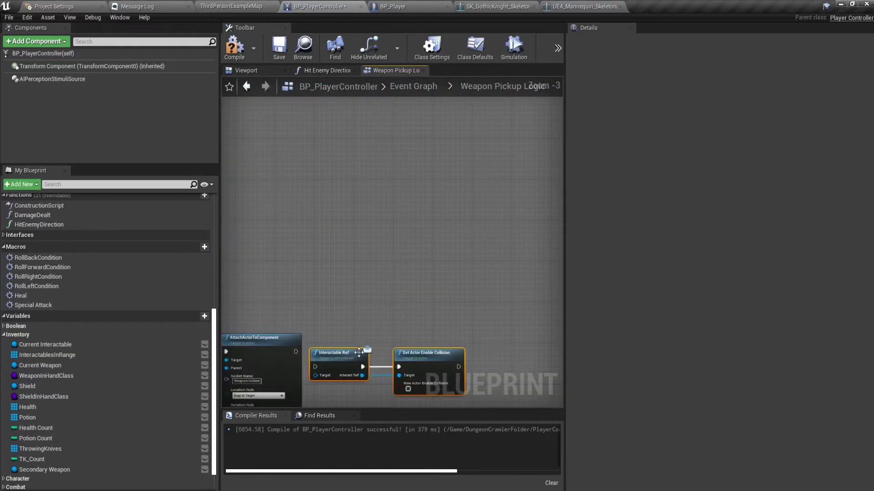
{"action": "left_click_drag", "start_coordinate": [299, 351], "coordinate": [321, 357]}
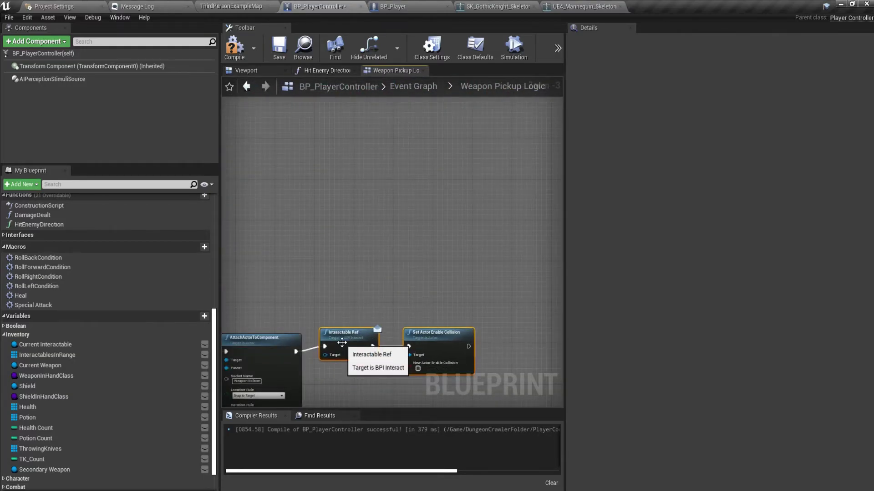
{"action": "right_click_drag", "start_coordinate": [339, 371], "coordinate": [424, 331]}
{"action": "left_click_drag", "start_coordinate": [381, 328], "coordinate": [330, 348]}
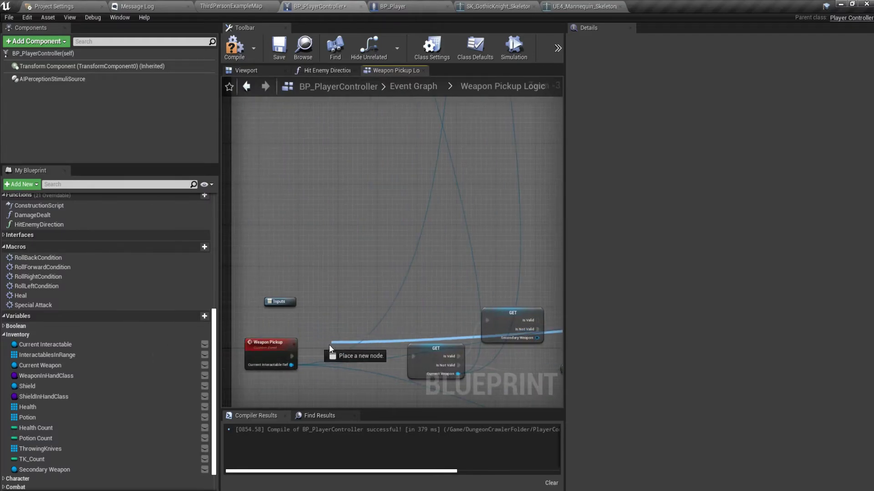
{"action": "left_click_drag", "start_coordinate": [291, 369], "coordinate": [291, 368]}
{"action": "mouse_move", "coordinate": [409, 359]}
{"action": "right_mouse_down"}
{"action": "mouse_move", "coordinate": [329, 356]}
{"action": "mouse_move", "coordinate": [359, 200]}
{"action": "right_mouse_up"}
- Open Has No Weapon Logic to compare the end of its node chain
{"action": "double_click", "coordinate": [326, 271]}
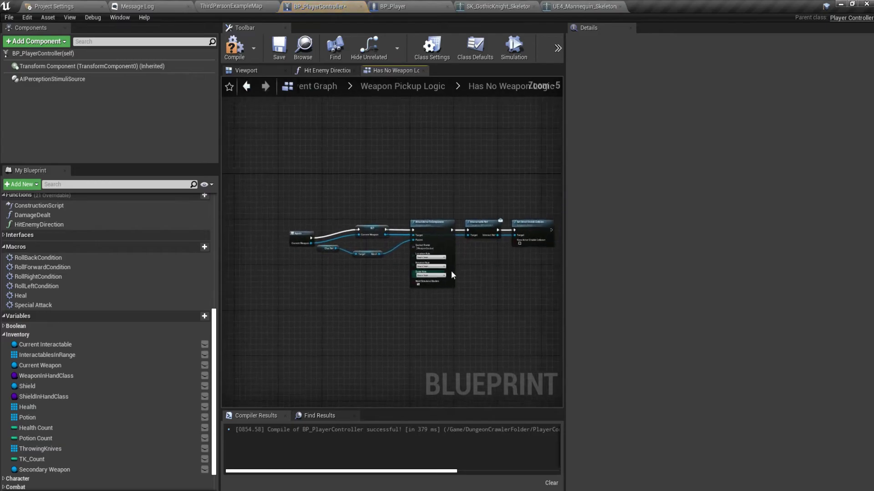
{"action": "scroll", "coordinate": [386, 266], "scroll_direction": "up", "scroll_amount": 3}
{"action": "scroll", "coordinate": [386, 267], "scroll_direction": "up", "scroll_amount": 1}
{"action": "scroll", "coordinate": [355, 268], "scroll_direction": "down", "scroll_amount": 3}
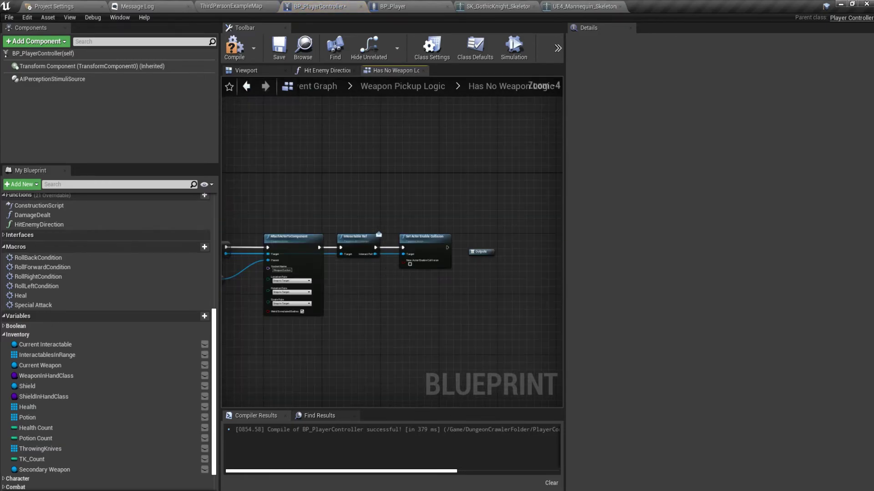
{"action": "right_click_drag", "start_coordinate": [228, 298], "coordinate": [375, 314]}
- Add a SET Secondary Weapon node on Is Not Valid, fed by Current Interactable Ref, and select the pickup nodes
{"action": "left_click", "coordinate": [394, 86]}
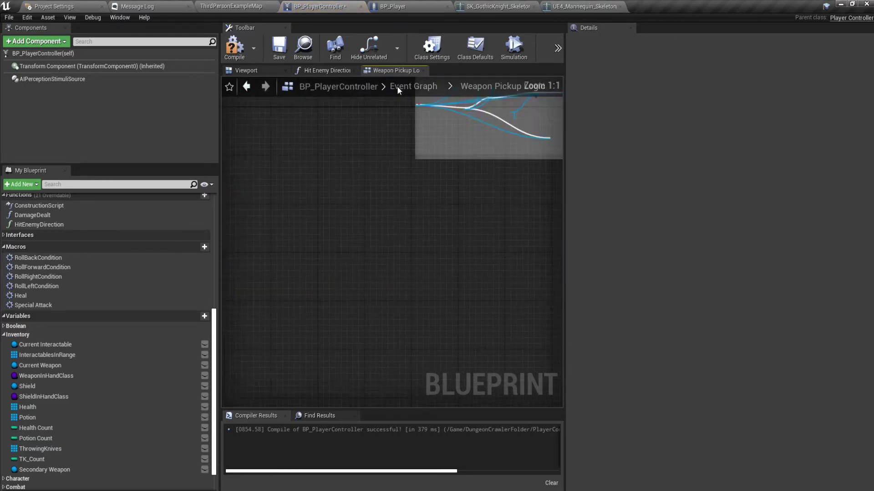
{"action": "scroll", "coordinate": [373, 264], "scroll_direction": "up", "scroll_amount": 2}
{"action": "scroll", "coordinate": [330, 280], "scroll_direction": "up", "scroll_amount": 2}
{"action": "right_click_drag", "start_coordinate": [331, 282], "coordinate": [383, 280]}
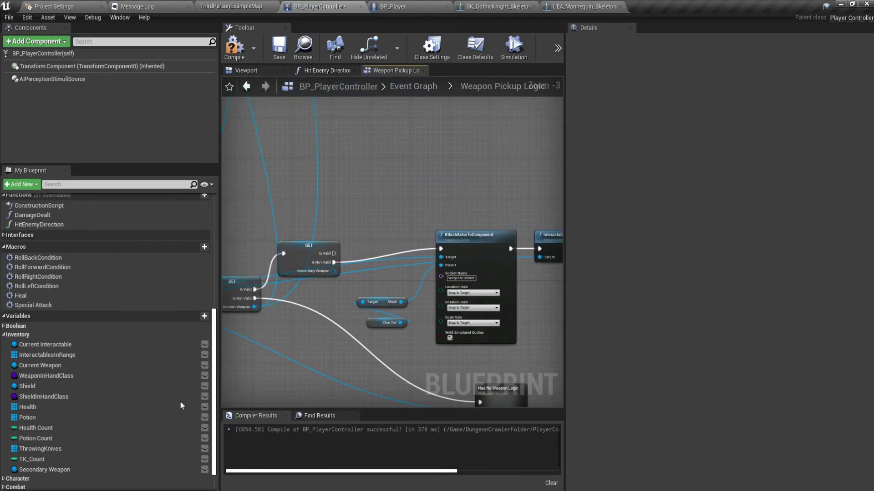
{"action": "left_click_drag", "start_coordinate": [40, 469], "coordinate": [278, 317]}
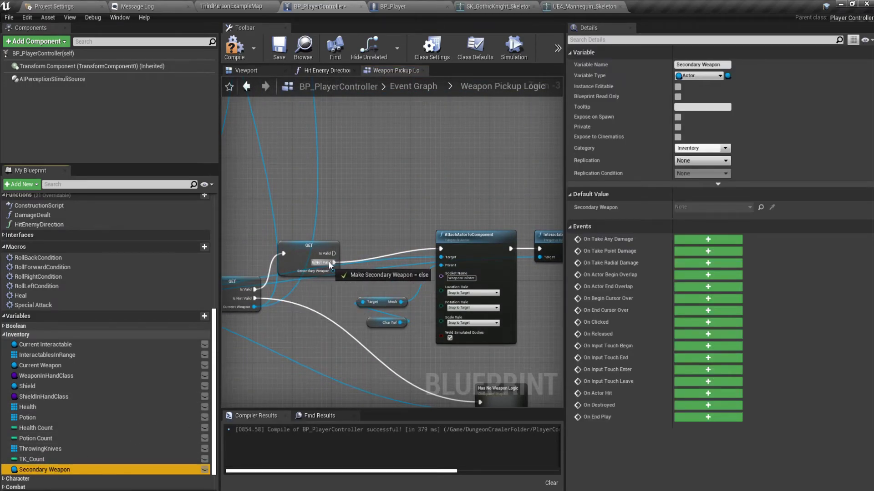
{"action": "mouse_move", "coordinate": [329, 261]}
{"action": "left_mouse_down"}
{"action": "mouse_move", "coordinate": [452, 307]}
{"action": "mouse_move", "coordinate": [454, 298]}
{"action": "left_mouse_up"}
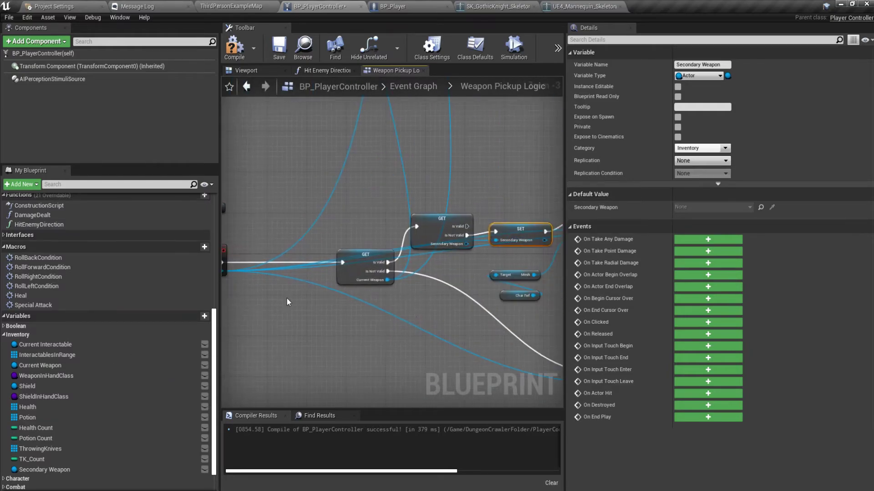
{"action": "right_click_drag", "start_coordinate": [454, 299], "coordinate": [347, 300]}
{"action": "left_click_drag", "start_coordinate": [317, 238], "coordinate": [520, 350]}
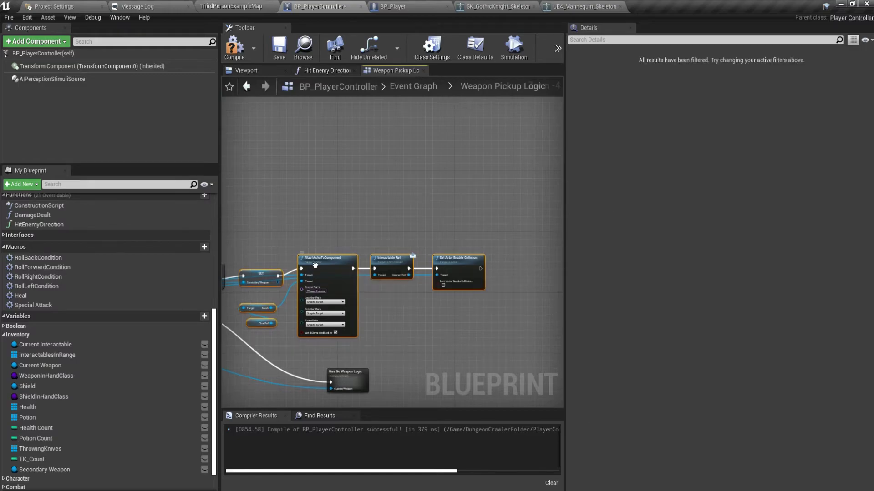
- Collapse the selected pickup nodes, name the node 'Has No Secondary Weapon', and open it
{"action": "right_click", "coordinate": [314, 268]}
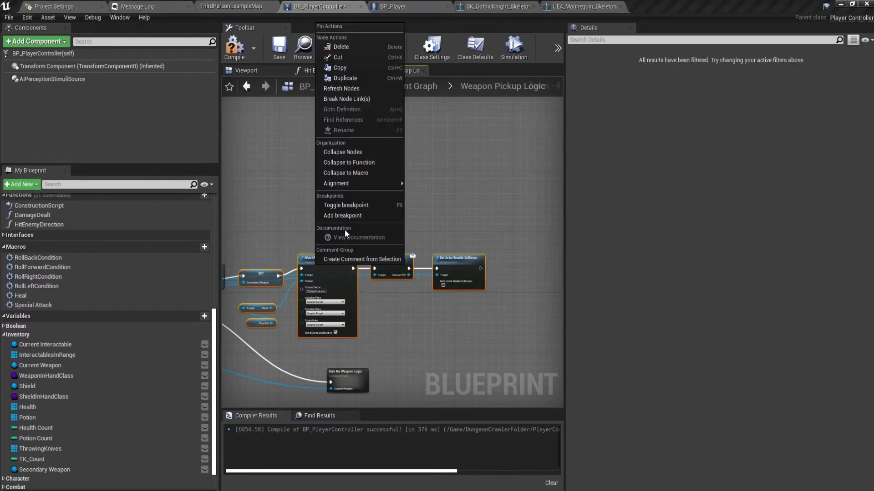
{"action": "left_click", "coordinate": [355, 160]}
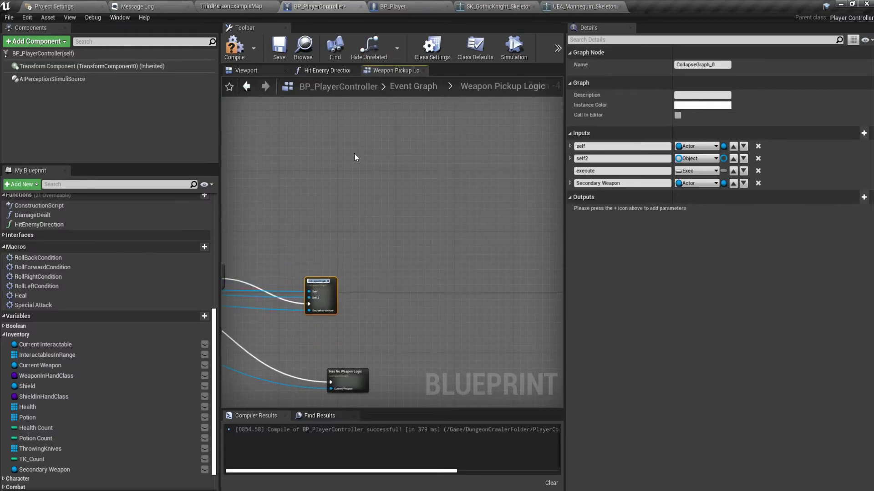
{"action": "type", "text": "Has No Sec"}
{"action": "type", "text": "ondary Weapon"}
{"action": "key", "text": "Return"}
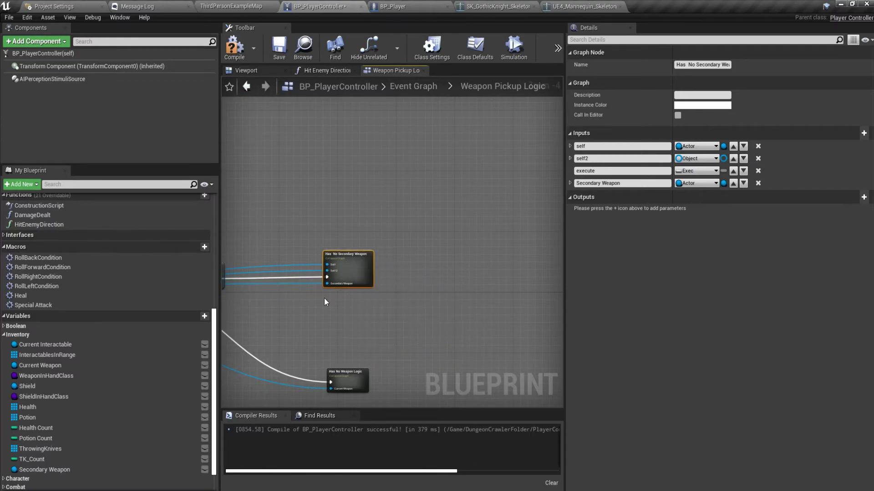
{"action": "mouse_move", "coordinate": [324, 299]}
{"action": "right_mouse_down"}
{"action": "mouse_move", "coordinate": [517, 272]}
{"action": "mouse_move", "coordinate": [390, 275]}
{"action": "right_mouse_up"}
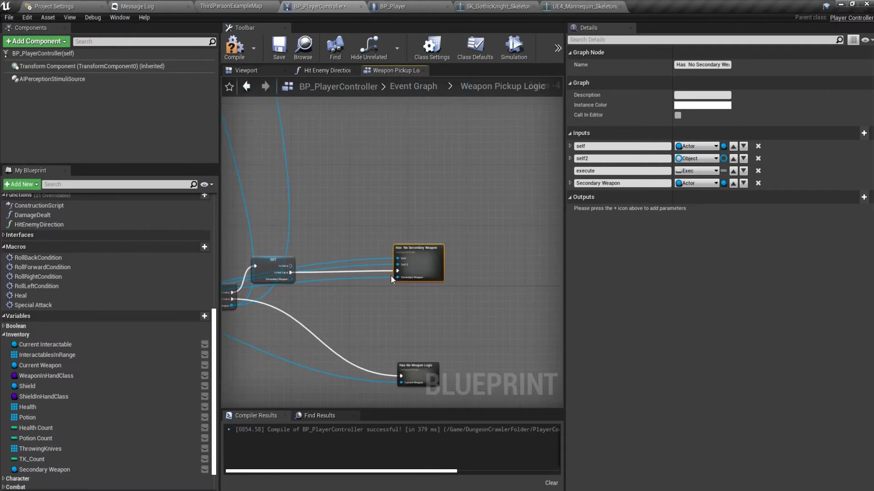
{"action": "scroll", "coordinate": [408, 252], "scroll_direction": "up", "scroll_amount": 5}
{"action": "double_click", "coordinate": [409, 252]}
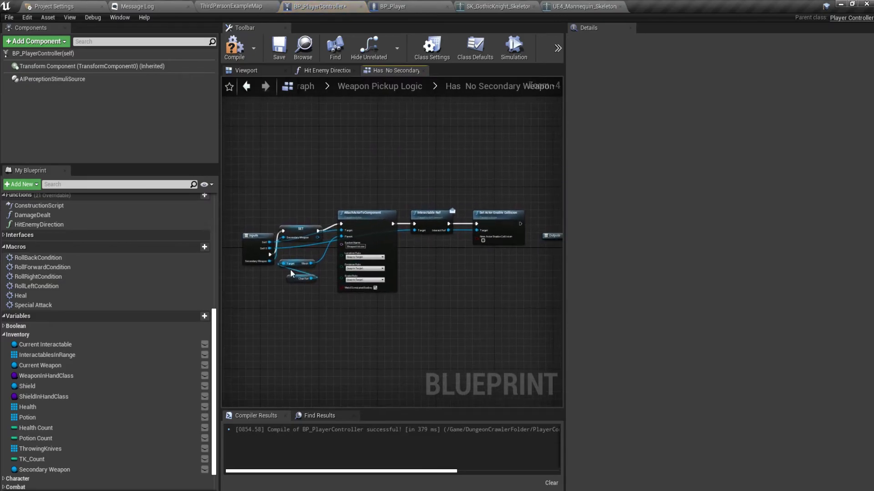
- Return to Weapon Pickup Logic and reopen the Has No Secondary Weapon graph
{"action": "scroll", "coordinate": [344, 293], "scroll_direction": "up", "scroll_amount": 3}
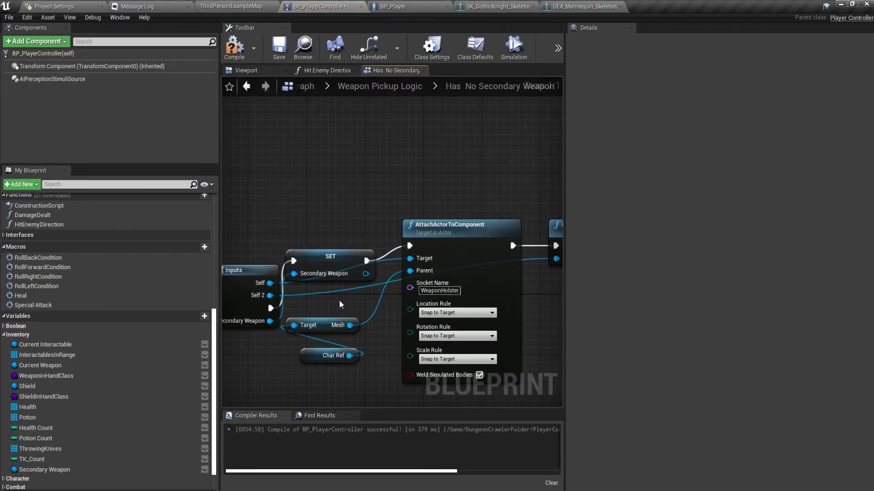
{"action": "scroll", "coordinate": [339, 299], "scroll_direction": "down", "scroll_amount": 2}
{"action": "left_click", "coordinate": [408, 86]}
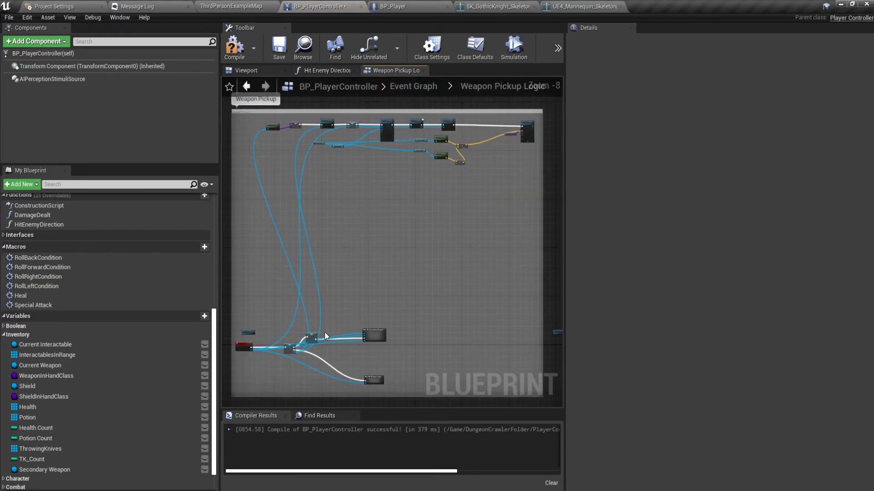
{"action": "scroll", "coordinate": [324, 332], "scroll_direction": "up", "scroll_amount": 3}
{"action": "mouse_move", "coordinate": [346, 370]}
{"action": "right_mouse_down"}
{"action": "mouse_move", "coordinate": [473, 289]}
{"action": "mouse_move", "coordinate": [251, 304]}
{"action": "right_mouse_up"}
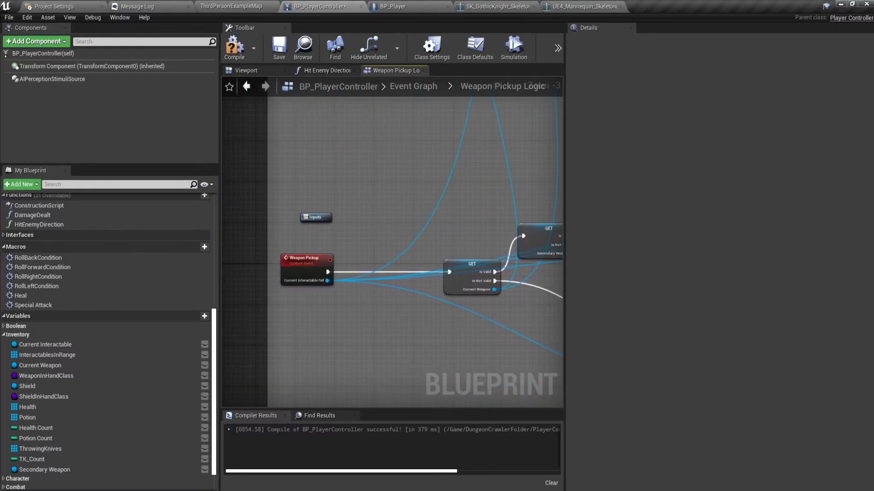
{"action": "right_click_drag", "start_coordinate": [320, 279], "coordinate": [472, 276]}
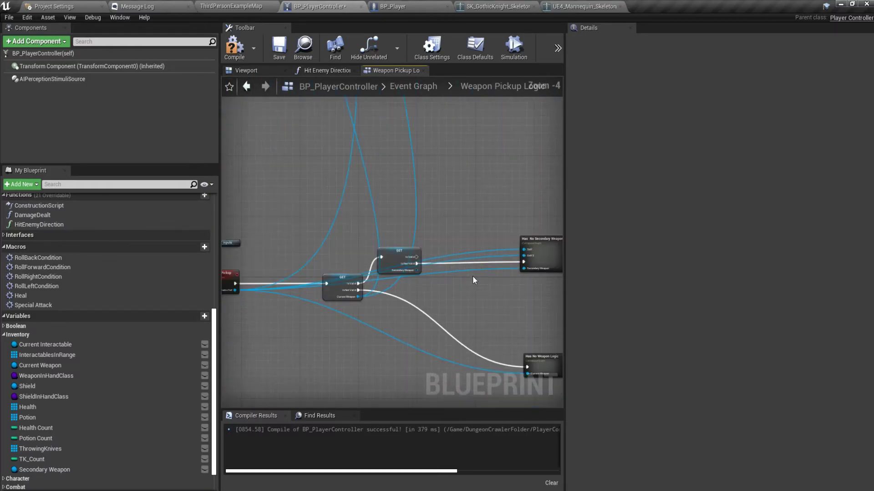
{"action": "scroll", "coordinate": [473, 276], "scroll_direction": "down", "scroll_amount": 2}
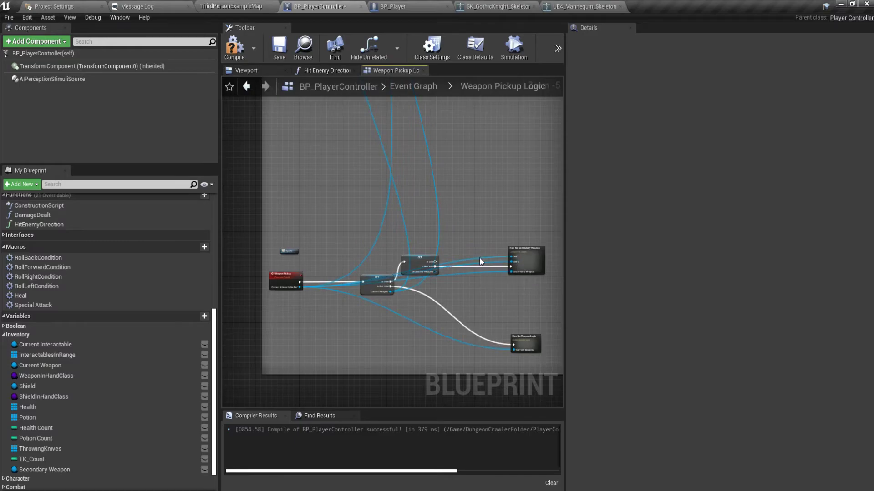
{"action": "double_click", "coordinate": [522, 255]}
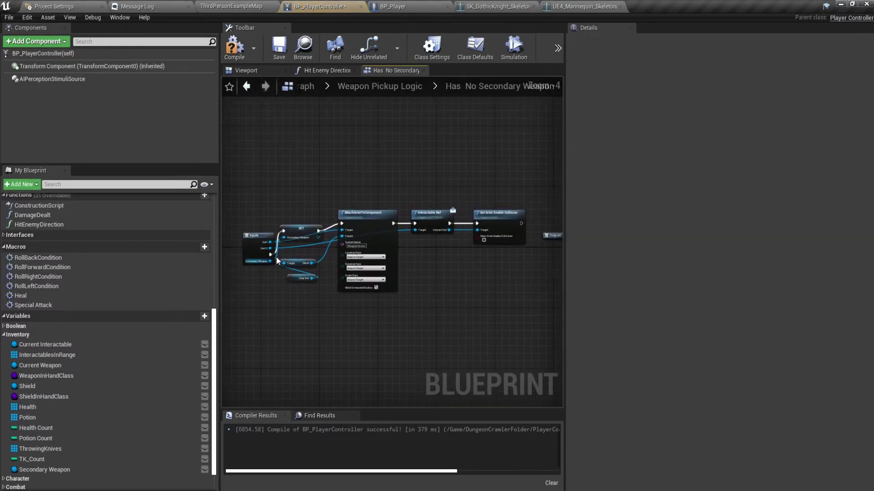
- Move the self wires onto the Secondary Weapon input and delete the self and self2 inputs
{"action": "scroll", "coordinate": [325, 243], "scroll_direction": "up", "scroll_amount": 5}
{"action": "left_click_drag", "start_coordinate": [326, 243], "coordinate": [326, 267], "text": "ctrl"}
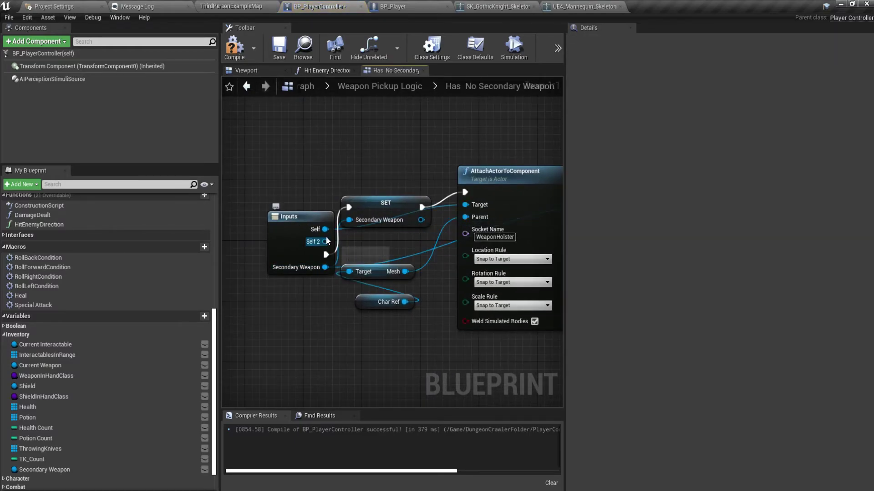
{"action": "left_click_drag", "start_coordinate": [327, 238], "coordinate": [326, 267], "text": "ctrl"}
{"action": "left_click", "coordinate": [308, 221]}
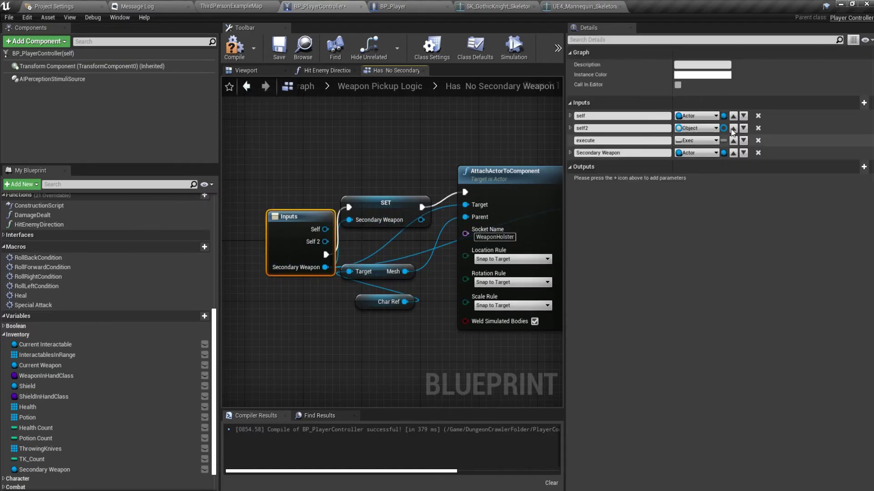
{"action": "left_click", "coordinate": [758, 116]}
{"action": "left_click", "coordinate": [758, 116]}
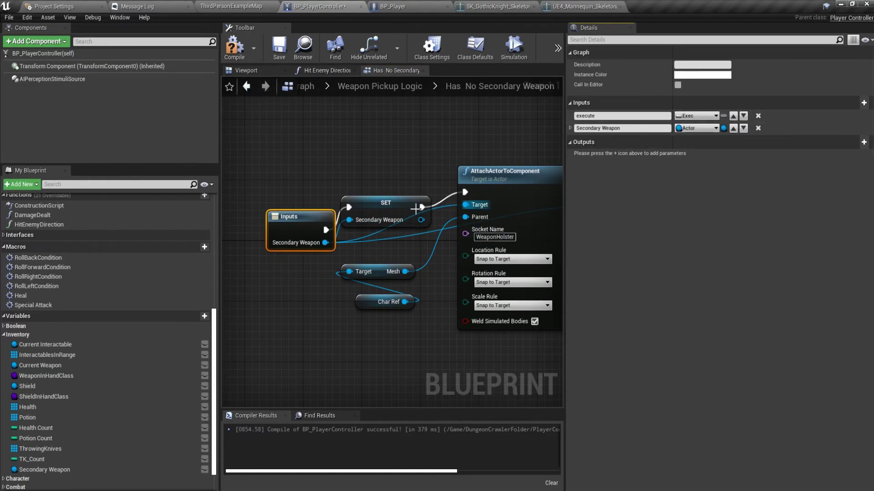
- Tidy the node chain, aligning the nodes and adding a reroute point on the Secondary Weapon wire
{"action": "right_click_drag", "start_coordinate": [381, 177], "coordinate": [316, 187]}
{"action": "scroll", "coordinate": [316, 187], "scroll_direction": "down", "scroll_amount": 2}
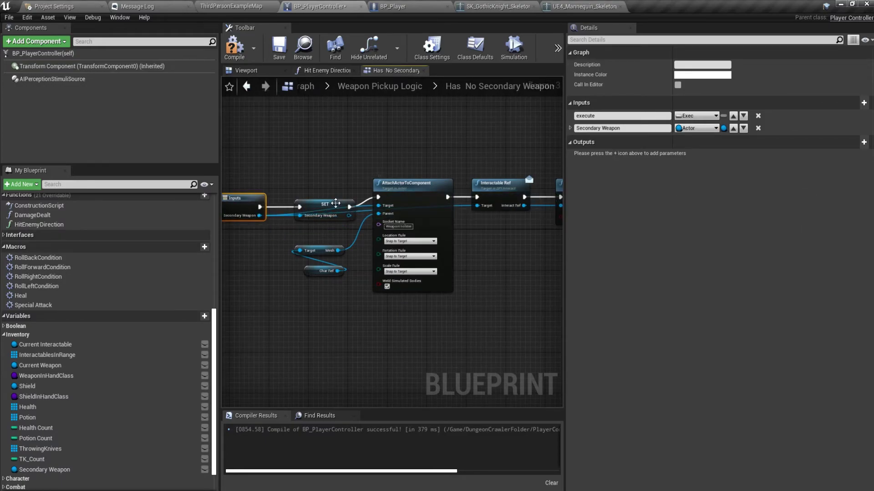
{"action": "left_click_drag", "start_coordinate": [414, 190], "coordinate": [424, 212]}
{"action": "double_click", "coordinate": [364, 213]}
{"action": "left_click_drag", "start_coordinate": [364, 216], "coordinate": [360, 229]}
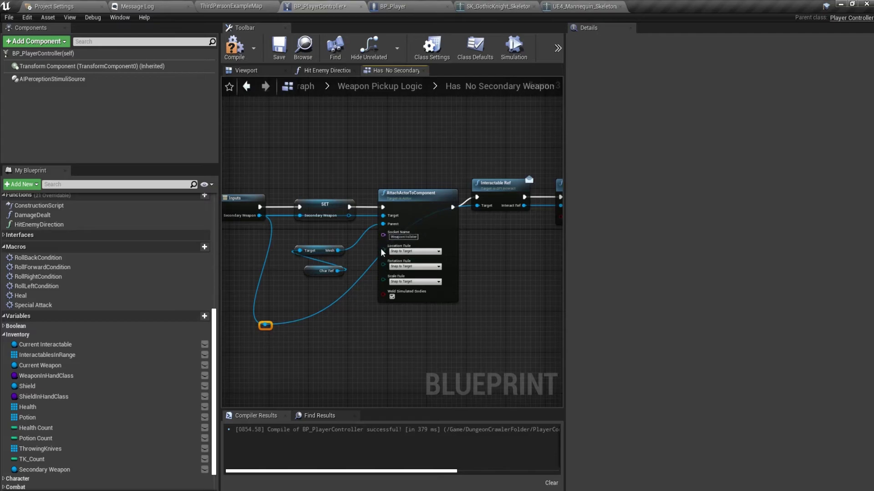
{"action": "left_click_drag", "start_coordinate": [383, 253], "coordinate": [419, 295]}
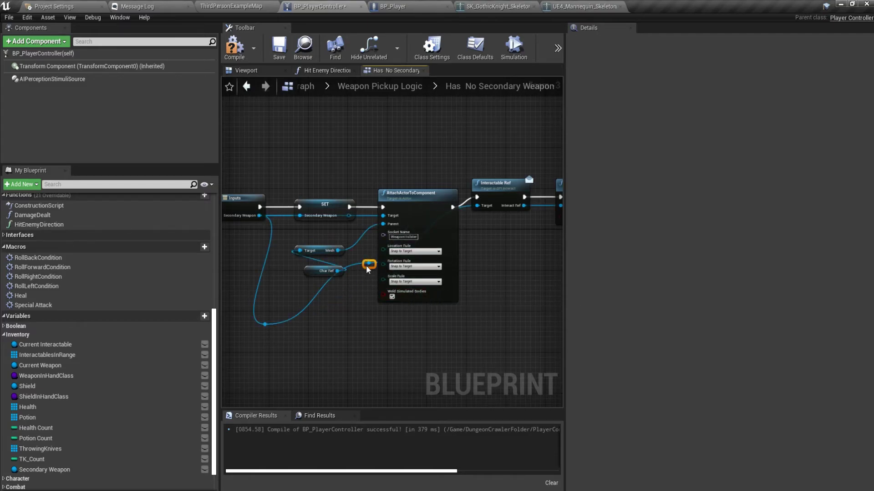
{"action": "right_click_drag", "start_coordinate": [503, 189], "coordinate": [396, 197]}
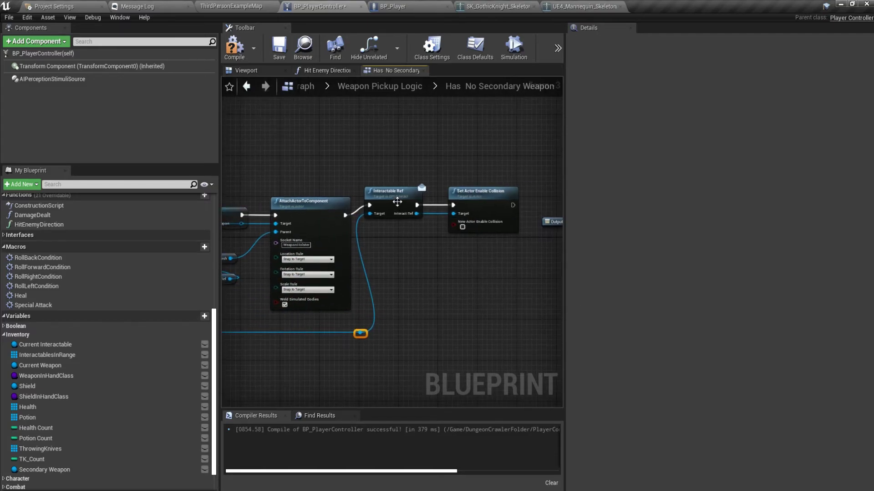
{"action": "left_click_drag", "start_coordinate": [396, 200], "coordinate": [400, 208]}
{"action": "left_click", "coordinate": [484, 199]}
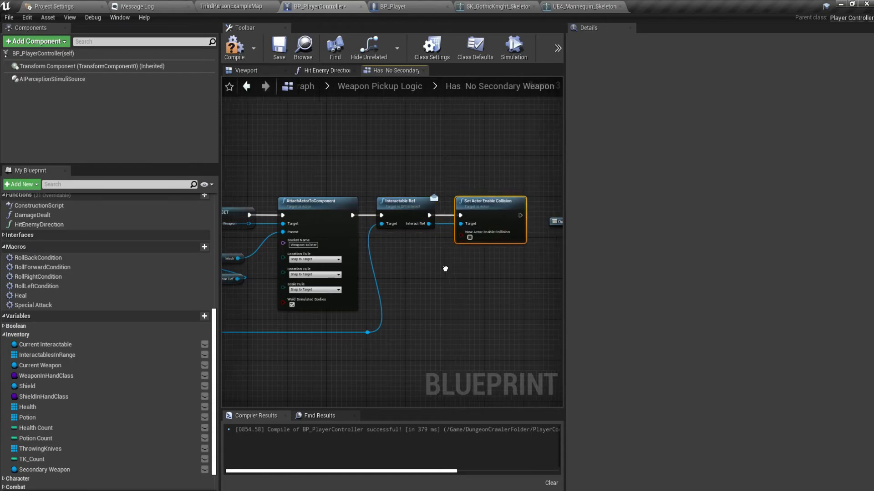
{"action": "right_click_drag", "start_coordinate": [370, 293], "coordinate": [476, 286]}
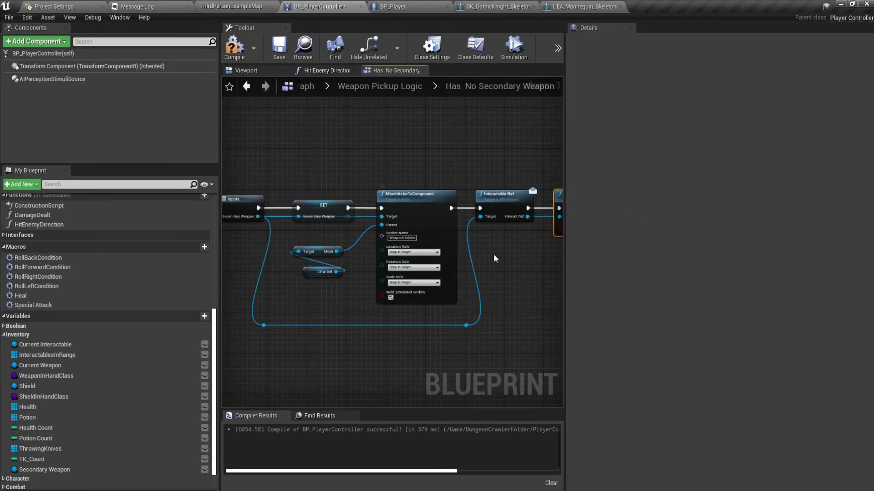
- Compile and save the blueprint, then return to the Weapon Pickup Logic graph
{"action": "left_click", "coordinate": [234, 46]}
{"action": "left_click", "coordinate": [279, 45]}
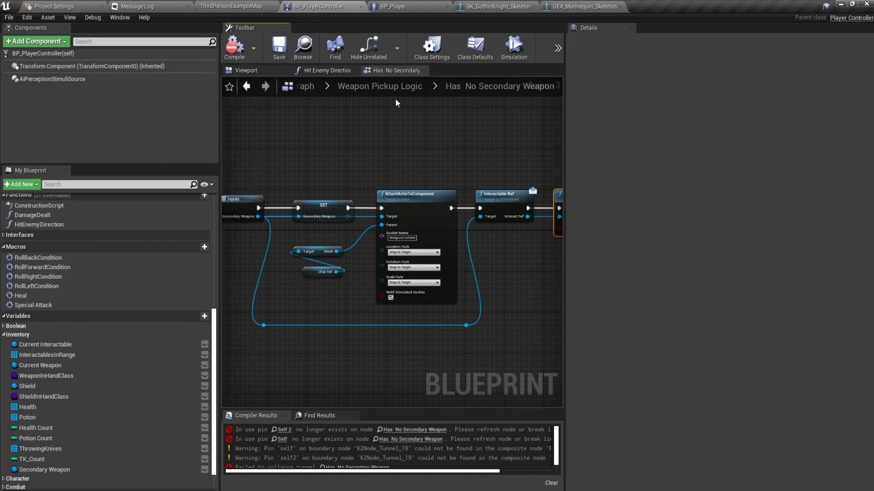
{"action": "left_click", "coordinate": [414, 87]}
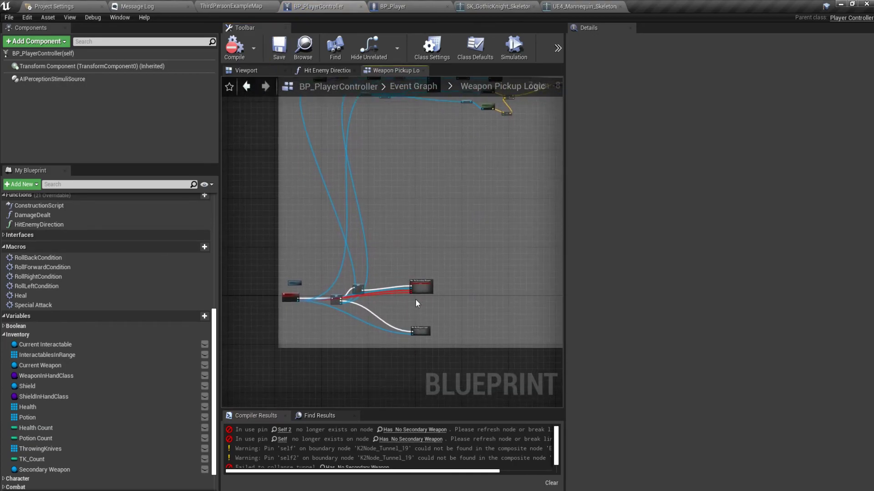
- Refresh the Has No Secondary Weapon node and reroute the Secondary Weapon wire beneath the GET nodes
{"action": "right_click", "coordinate": [421, 223]}
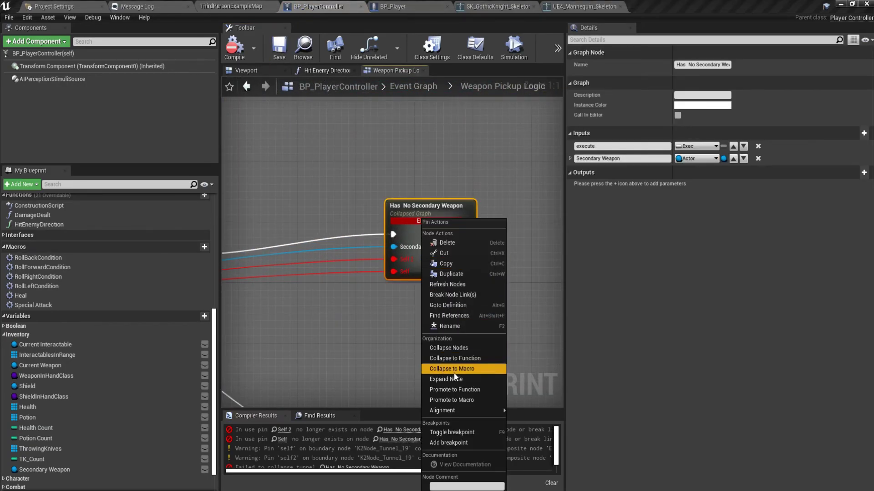
{"action": "left_click", "coordinate": [453, 285]}
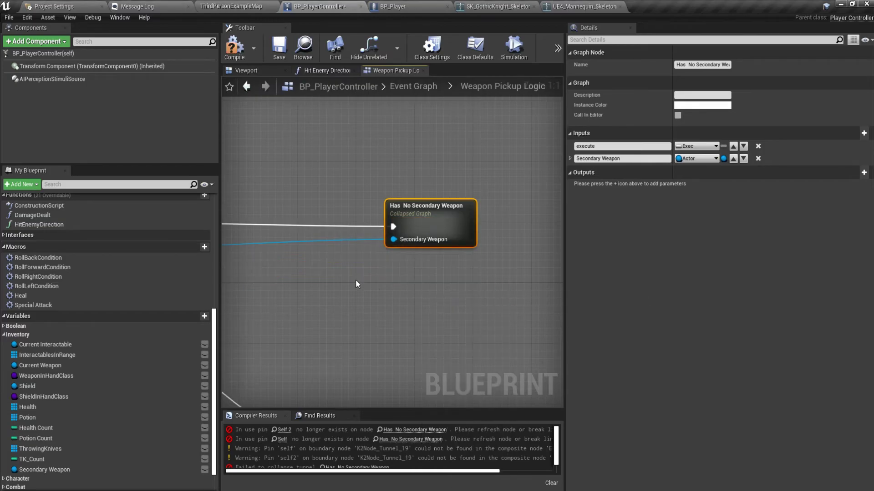
{"action": "mouse_move", "coordinate": [355, 280]}
{"action": "right_mouse_down"}
{"action": "mouse_move", "coordinate": [421, 283]}
{"action": "mouse_move", "coordinate": [558, 268]}
{"action": "right_mouse_up"}
{"action": "scroll", "coordinate": [419, 283], "scroll_direction": "down", "scroll_amount": 3}
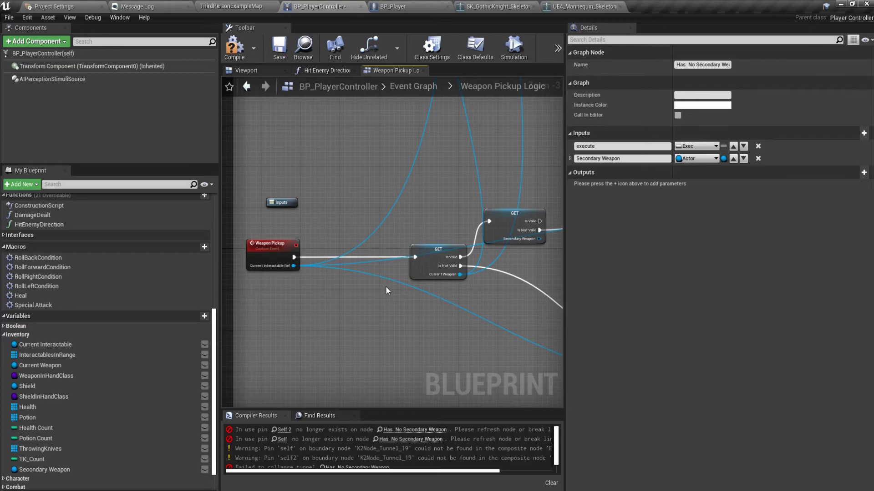
{"action": "mouse_move", "coordinate": [386, 287]}
{"action": "right_mouse_down"}
{"action": "mouse_move", "coordinate": [263, 302]}
{"action": "mouse_move", "coordinate": [386, 270]}
{"action": "right_mouse_up"}
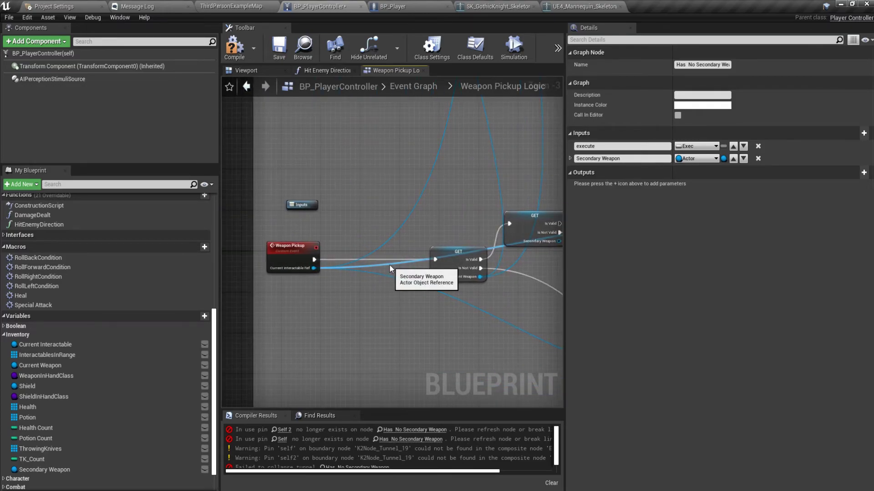
{"action": "double_click", "coordinate": [390, 269]}
{"action": "mouse_move", "coordinate": [453, 301]}
{"action": "left_mouse_down"}
{"action": "mouse_move", "coordinate": [420, 294]}
{"action": "mouse_move", "coordinate": [486, 294]}
{"action": "left_mouse_up"}
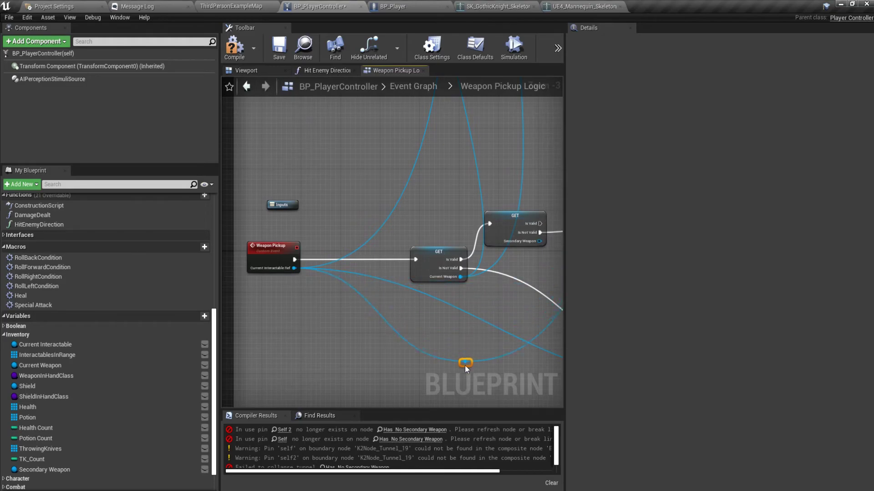
{"action": "left_click_drag", "start_coordinate": [466, 365], "coordinate": [315, 349]}
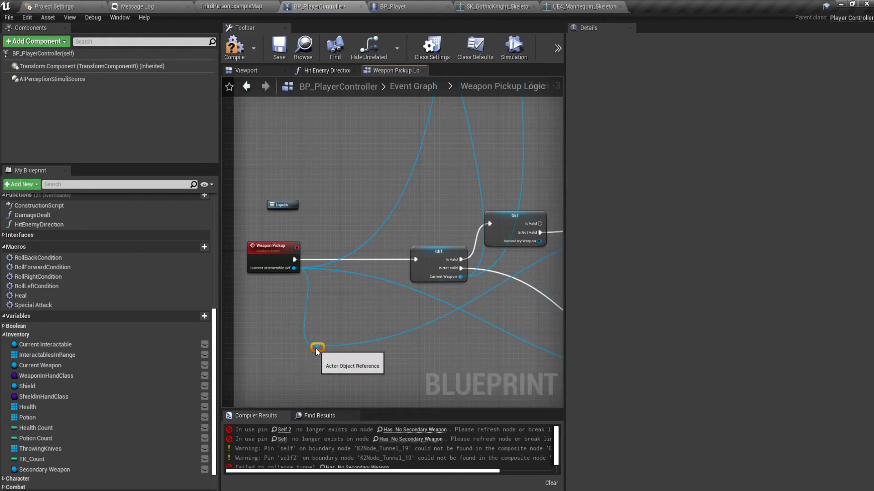
{"action": "double_click", "coordinate": [389, 246]}
{"action": "left_click_drag", "start_coordinate": [389, 246], "coordinate": [433, 358]}
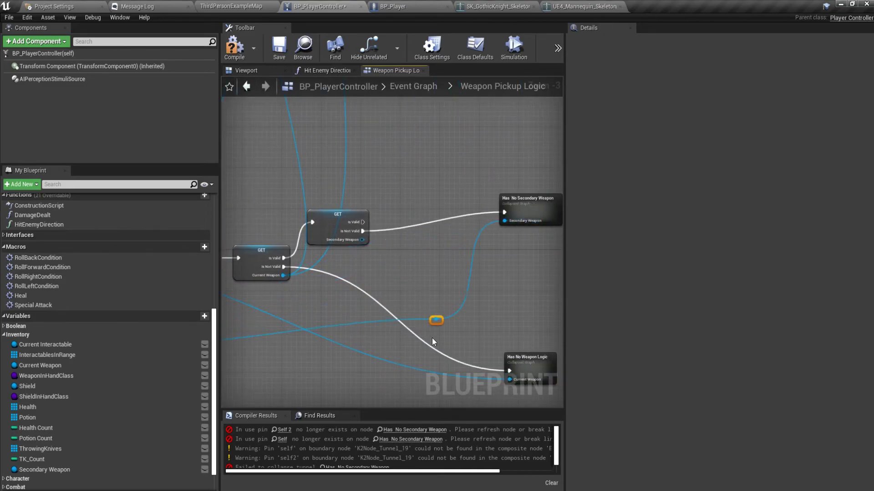
{"action": "right_click_drag", "start_coordinate": [427, 294], "coordinate": [389, 294]}
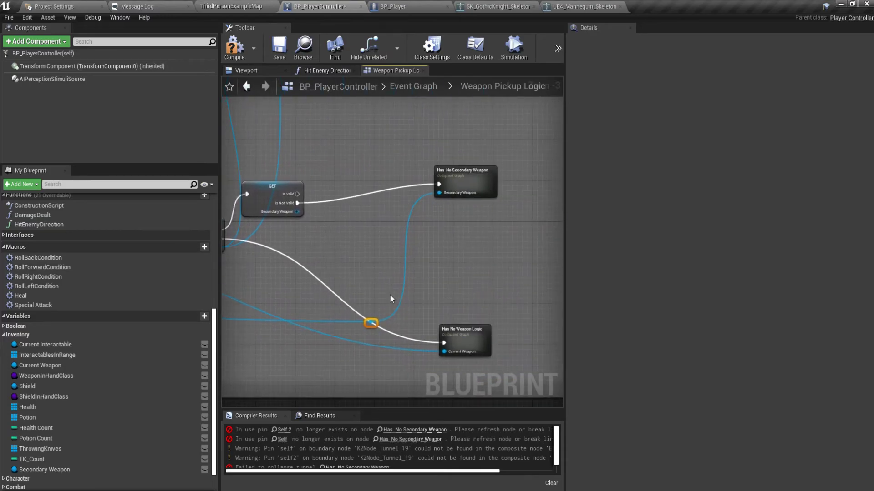
- Add a Current Weapon getter and connect it to GetClass's Object input
{"action": "right_click_drag", "start_coordinate": [412, 344], "coordinate": [472, 311]}
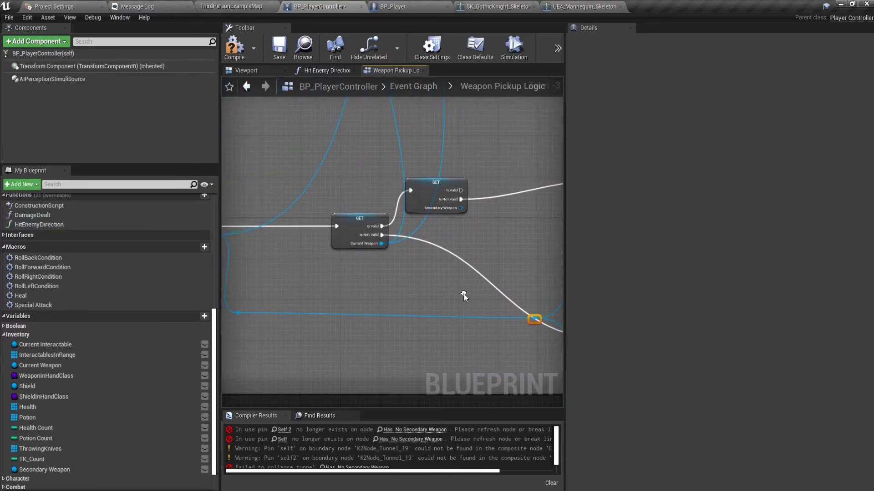
{"action": "scroll", "coordinate": [455, 314], "scroll_direction": "down", "scroll_amount": 1}
{"action": "scroll", "coordinate": [435, 316], "scroll_direction": "down", "scroll_amount": 1}
{"action": "scroll", "coordinate": [435, 317], "scroll_direction": "down", "scroll_amount": 1}
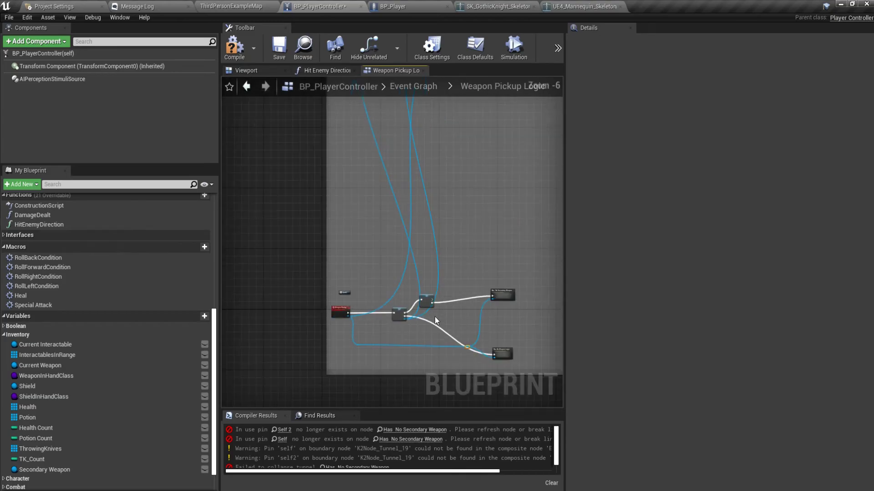
{"action": "scroll", "coordinate": [405, 322], "scroll_direction": "up", "scroll_amount": 5}
{"action": "scroll", "coordinate": [429, 337], "scroll_direction": "down", "scroll_amount": 4}
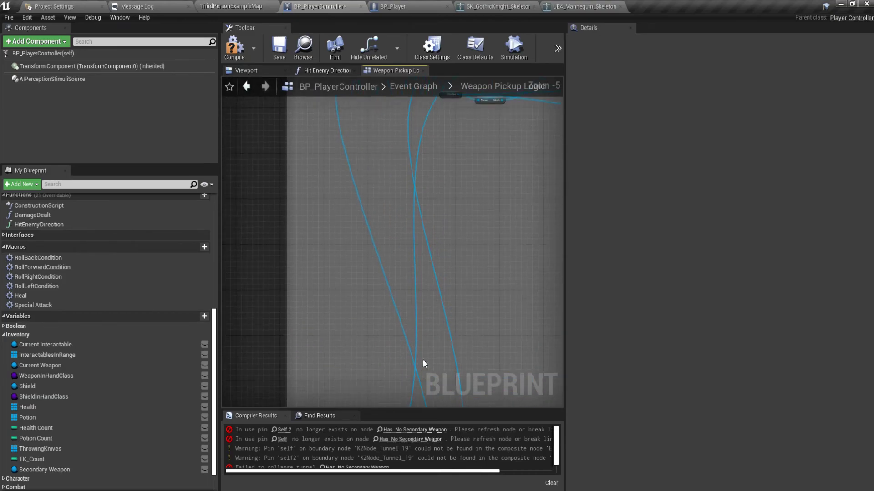
{"action": "right_click_drag", "start_coordinate": [422, 360], "coordinate": [421, 372]}
{"action": "right_click_drag", "start_coordinate": [395, 302], "coordinate": [375, 260]}
{"action": "scroll", "coordinate": [368, 291], "scroll_direction": "up", "scroll_amount": 3}
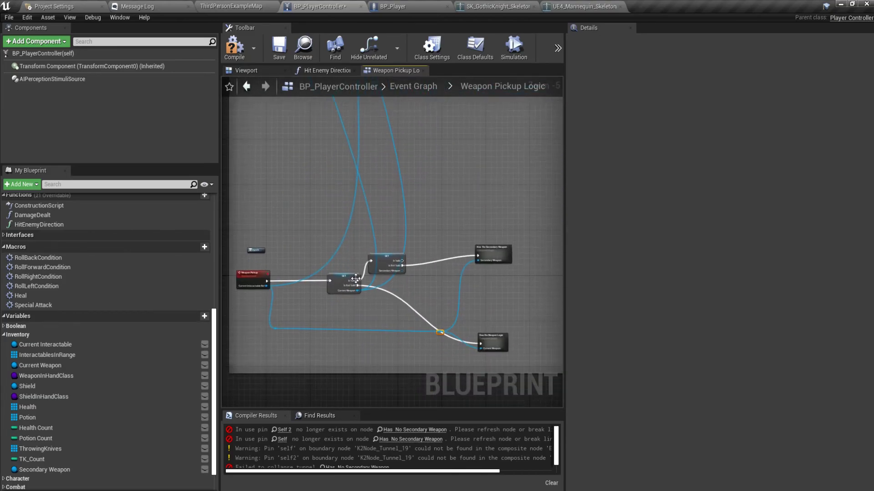
{"action": "scroll", "coordinate": [362, 321], "scroll_direction": "up", "scroll_amount": 3}
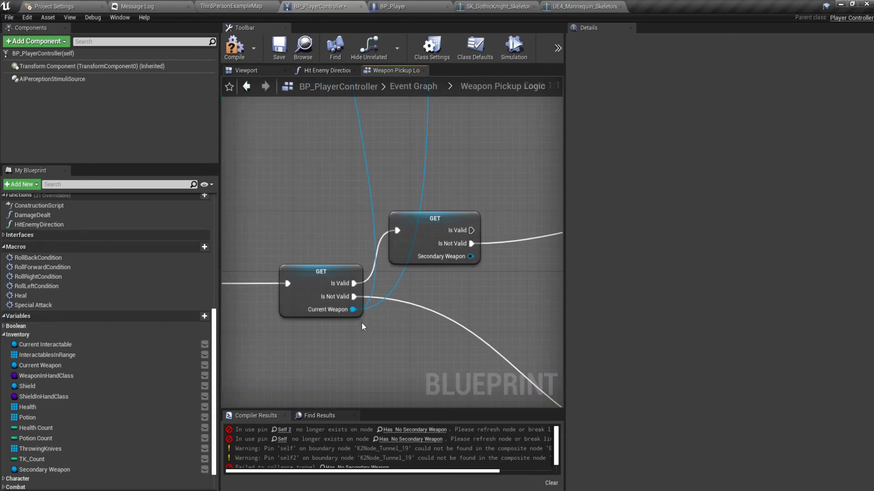
{"action": "scroll", "coordinate": [361, 322], "scroll_direction": "down", "scroll_amount": 4}
{"action": "mouse_move", "coordinate": [337, 219]}
{"action": "right_mouse_down"}
{"action": "mouse_move", "coordinate": [386, 358]}
{"action": "mouse_move", "coordinate": [384, 263]}
{"action": "right_mouse_up"}
{"action": "scroll", "coordinate": [374, 231], "scroll_direction": "up", "scroll_amount": 3}
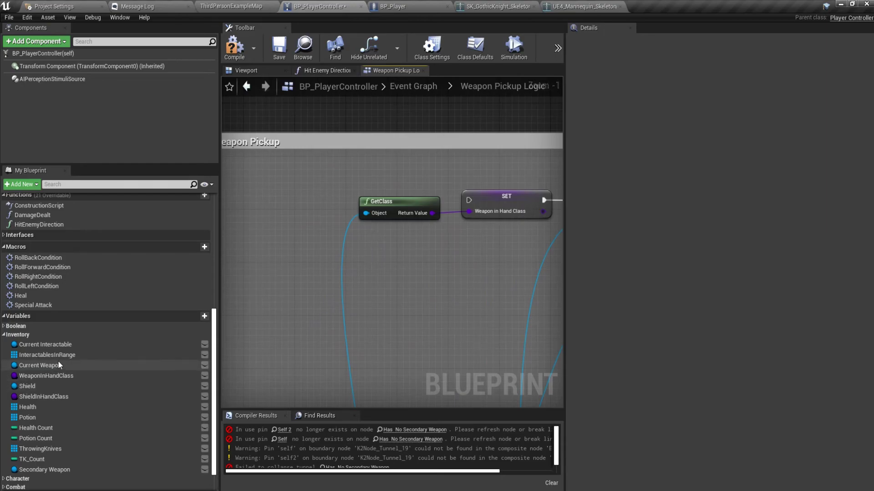
{"action": "left_click_drag", "start_coordinate": [58, 364], "coordinate": [293, 248], "text": "ctrl"}
{"action": "left_click_drag", "start_coordinate": [366, 215], "coordinate": [366, 214]}
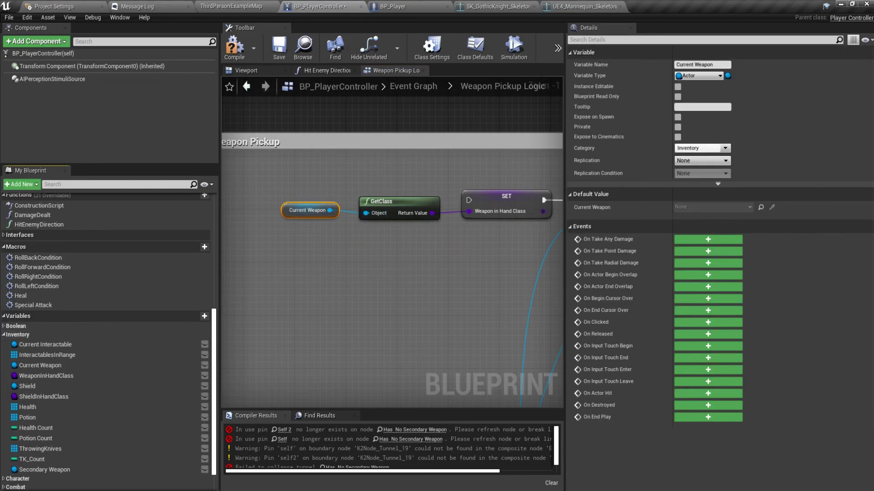
- Wire a second Current Weapon getter into DestroyActor's Target input
{"action": "scroll", "coordinate": [302, 288], "scroll_direction": "down", "scroll_amount": 4}
{"action": "right_click_drag", "start_coordinate": [301, 287], "coordinate": [348, 149]}
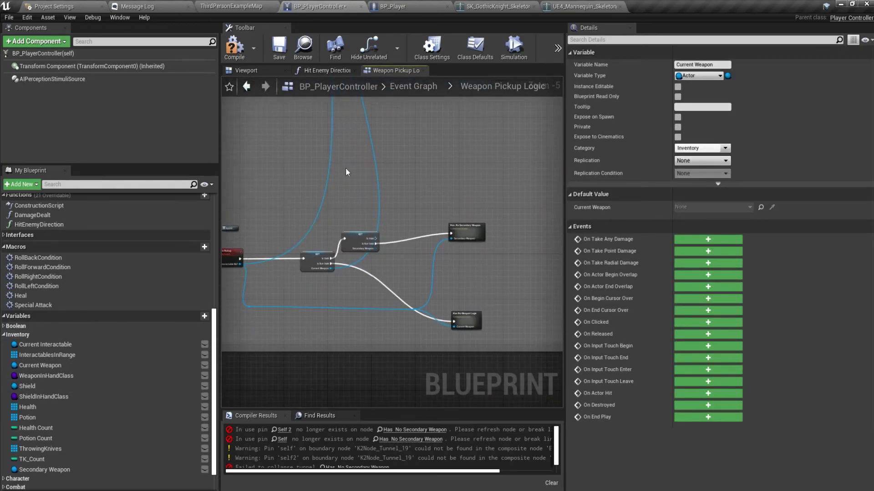
{"action": "scroll", "coordinate": [362, 250], "scroll_direction": "up", "scroll_amount": 4}
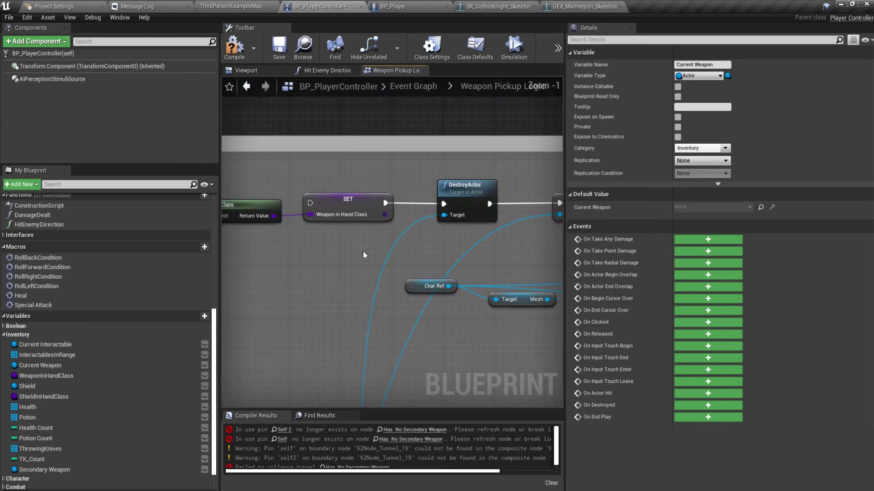
{"action": "left_click_drag", "start_coordinate": [73, 366], "coordinate": [323, 277], "text": "ctrl"}
{"action": "left_click_drag", "start_coordinate": [383, 240], "coordinate": [446, 216]}
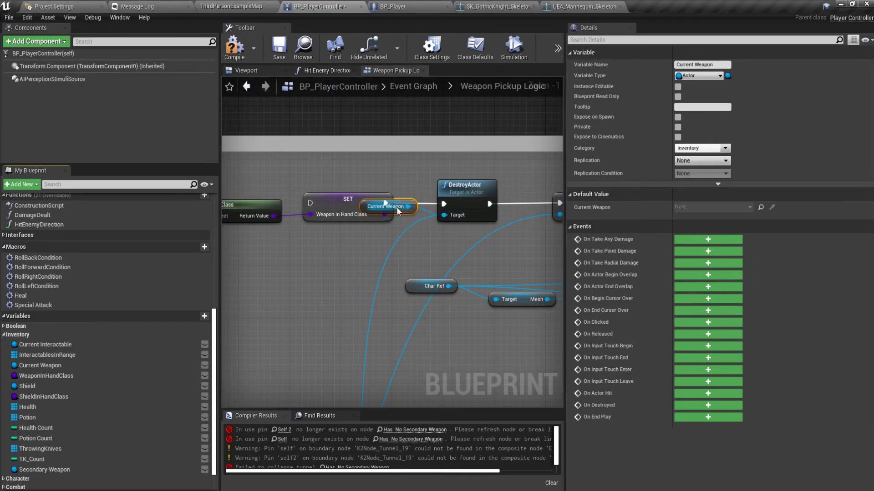
- Align the Has No Secondary Weapon node with the pickup nodes and compile BP_PlayerController
{"action": "right_click_drag", "start_coordinate": [376, 330], "coordinate": [403, 101]}
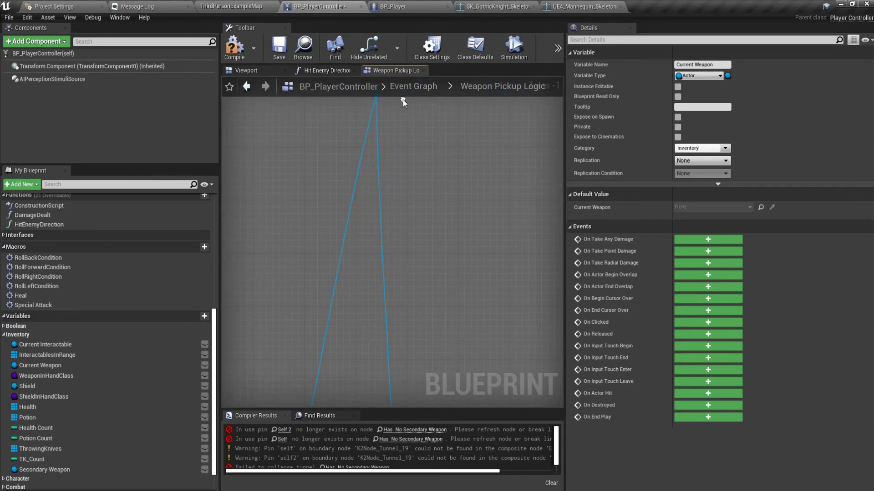
{"action": "scroll", "coordinate": [397, 327], "scroll_direction": "down", "scroll_amount": 4}
{"action": "scroll", "coordinate": [412, 292], "scroll_direction": "up", "scroll_amount": 3}
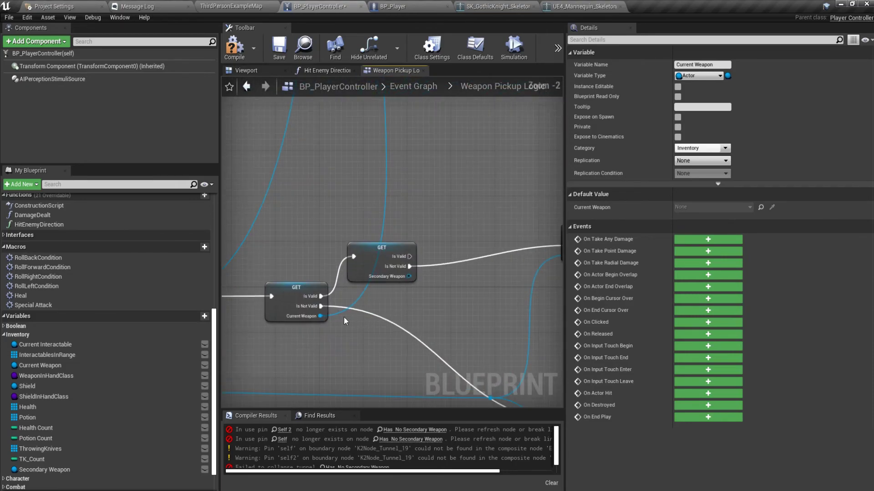
{"action": "scroll", "coordinate": [368, 244], "scroll_direction": "down", "scroll_amount": 1}
{"action": "scroll", "coordinate": [369, 245], "scroll_direction": "down", "scroll_amount": 2}
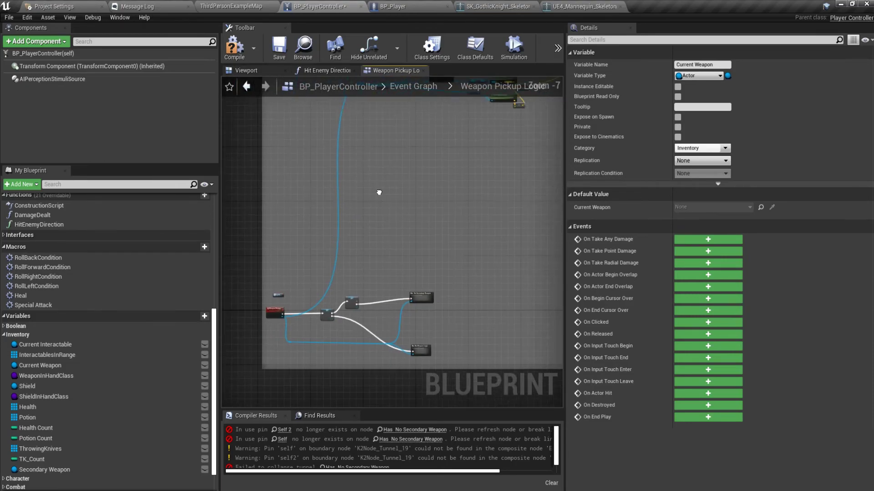
{"action": "scroll", "coordinate": [378, 259], "scroll_direction": "down", "scroll_amount": 2}
{"action": "scroll", "coordinate": [381, 306], "scroll_direction": "up", "scroll_amount": 3}
{"action": "right_click_drag", "start_coordinate": [320, 306], "coordinate": [321, 228]}
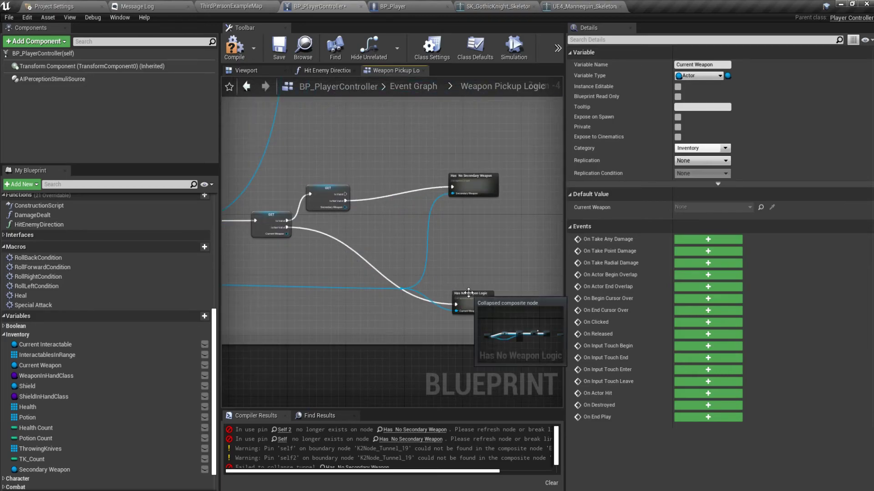
{"action": "left_click", "coordinate": [385, 231]}
{"action": "right_click_drag", "start_coordinate": [394, 219], "coordinate": [441, 251]}
{"action": "left_click_drag", "start_coordinate": [511, 215], "coordinate": [521, 222]}
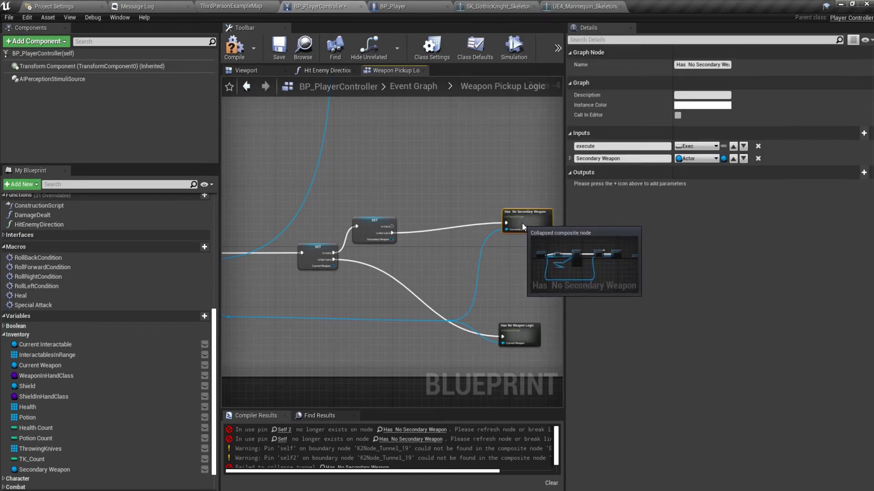
{"action": "left_click", "coordinate": [238, 51]}
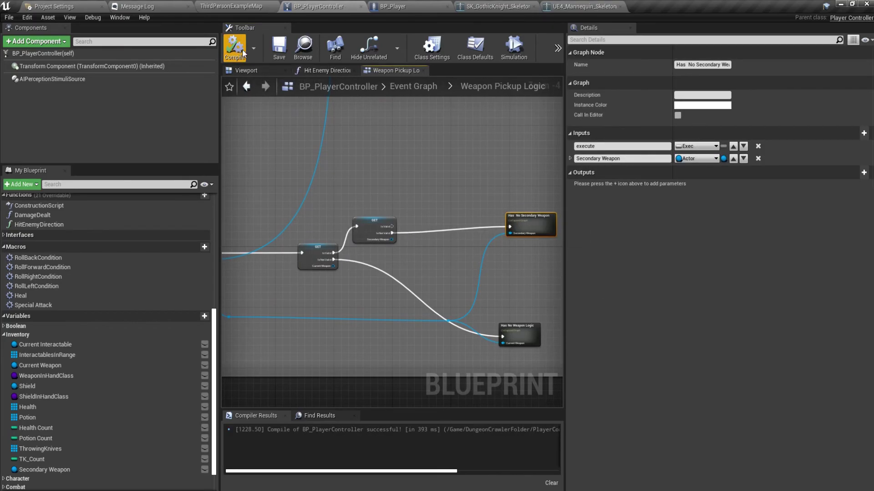
- Save BP_PlayerController and start a play-test of ThirdPersonExampleMap
{"action": "key", "text": "ctrl+s"}
{"action": "left_click", "coordinate": [241, 6]}
{"action": "key", "text": "ctrl+s"}
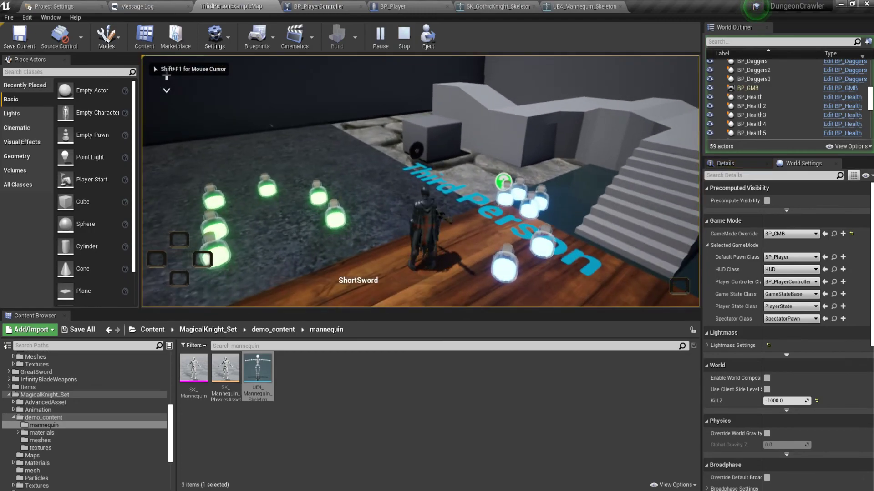
- Walk the character across the stone floor among the green potion pickups, then end play
{"action": "key", "text": "w"}
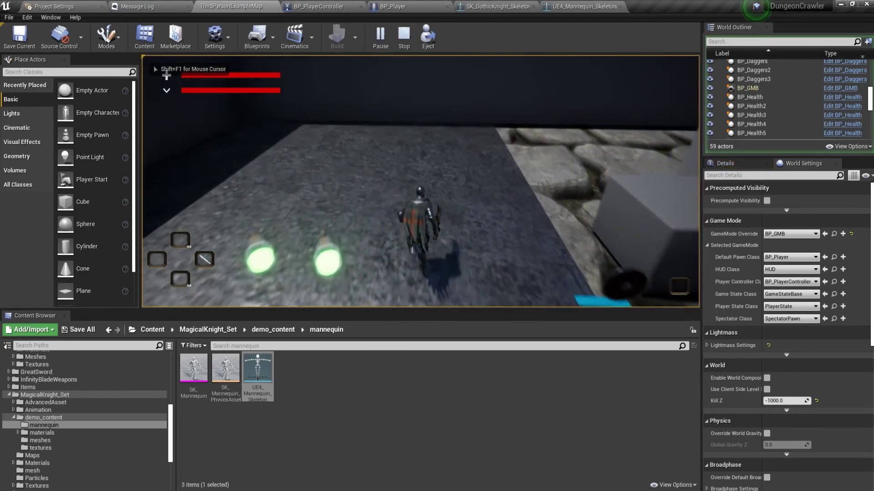
{"action": "key", "text": "w"}
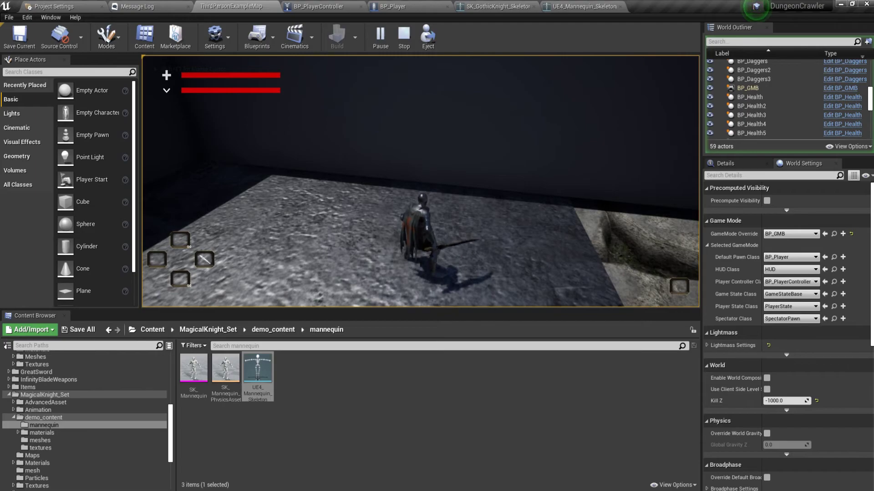
{"action": "key", "text": "w"}
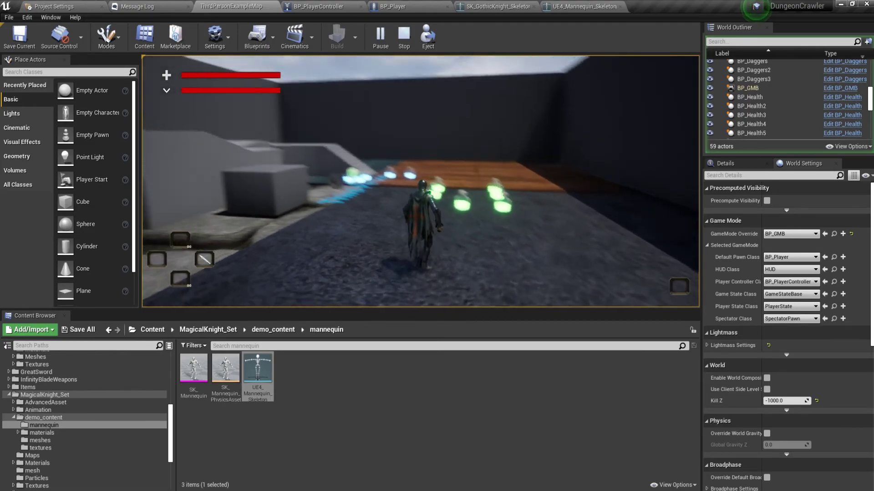
{"action": "key", "text": "w"}
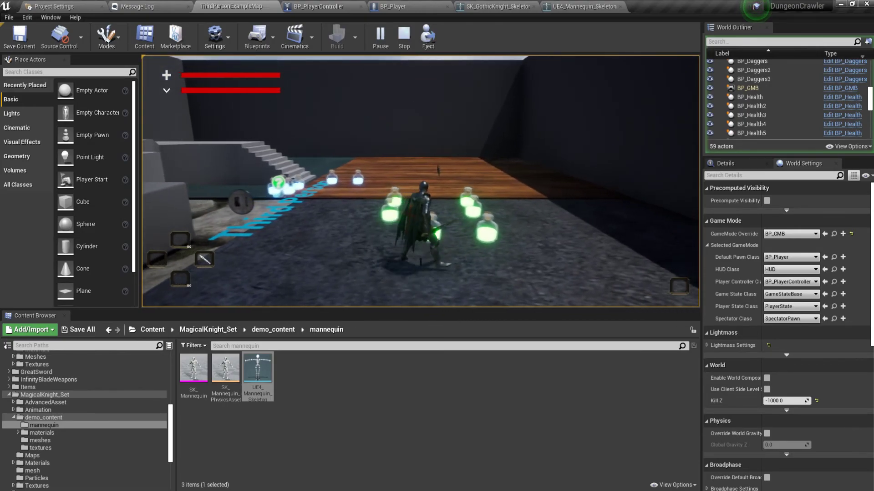
{"action": "key", "text": "w"}
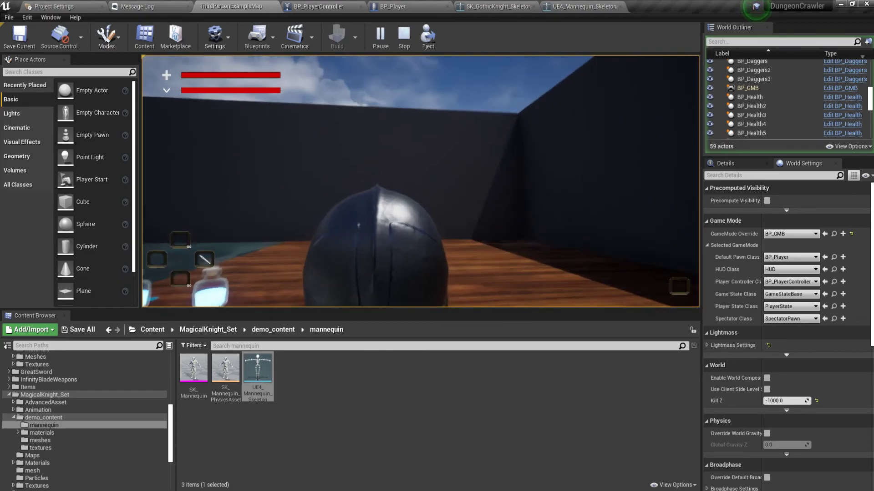
{"action": "key", "text": "w"}
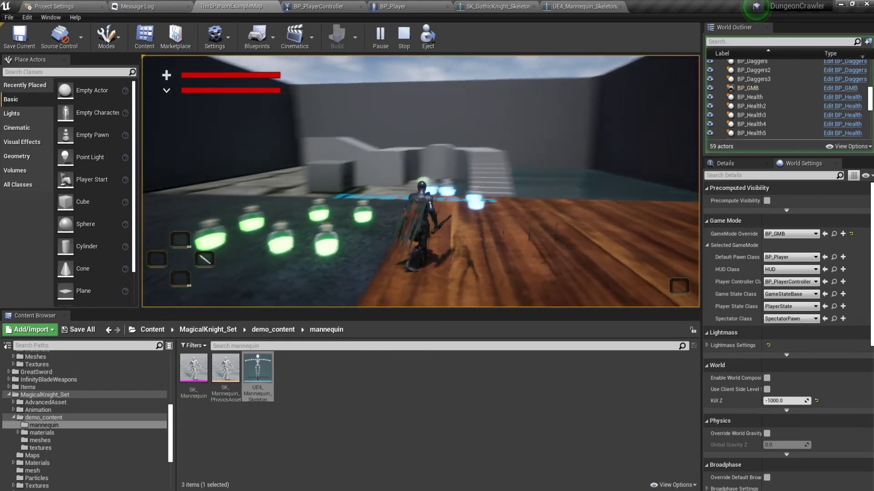
{"action": "key", "text": "w"}
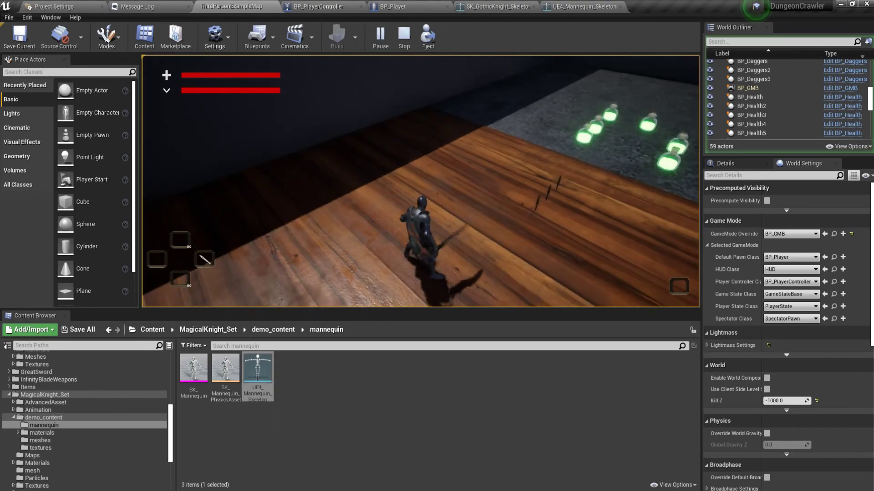
{"action": "key", "text": "Escape"}
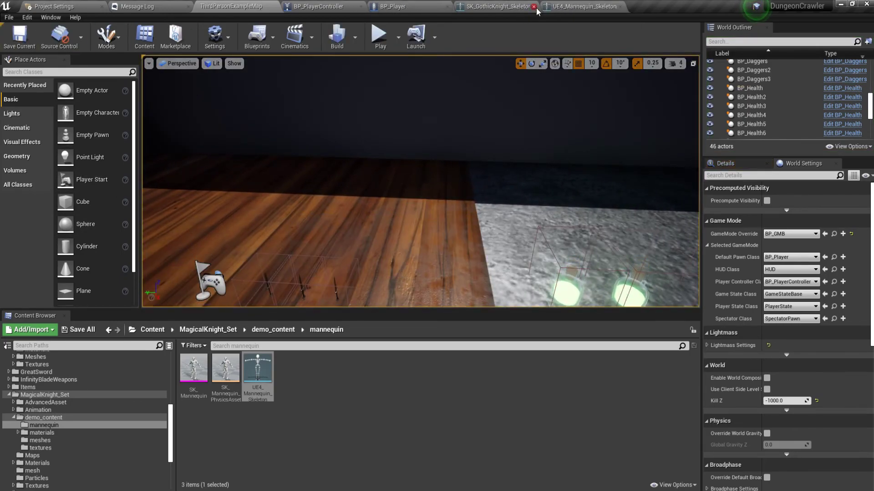
{"action": "left_click", "coordinate": [507, 4]}
{"action": "left_click", "coordinate": [576, 5]}
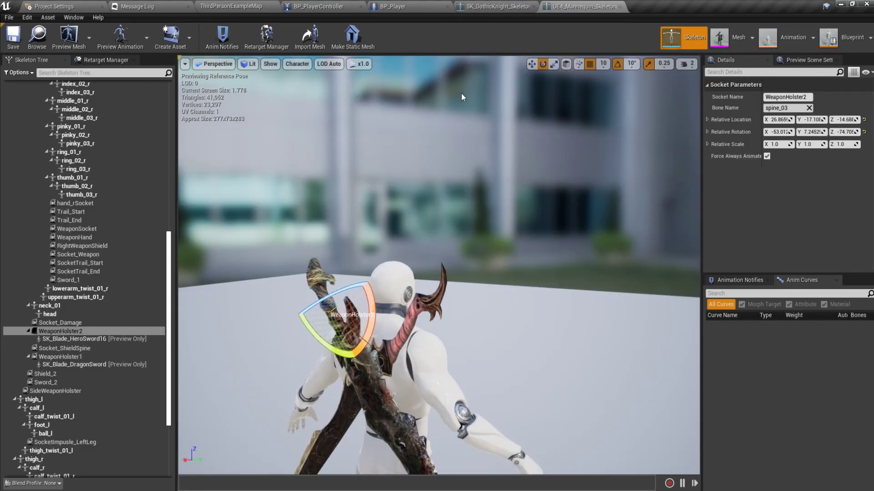
{"action": "left_click", "coordinate": [427, 307]}
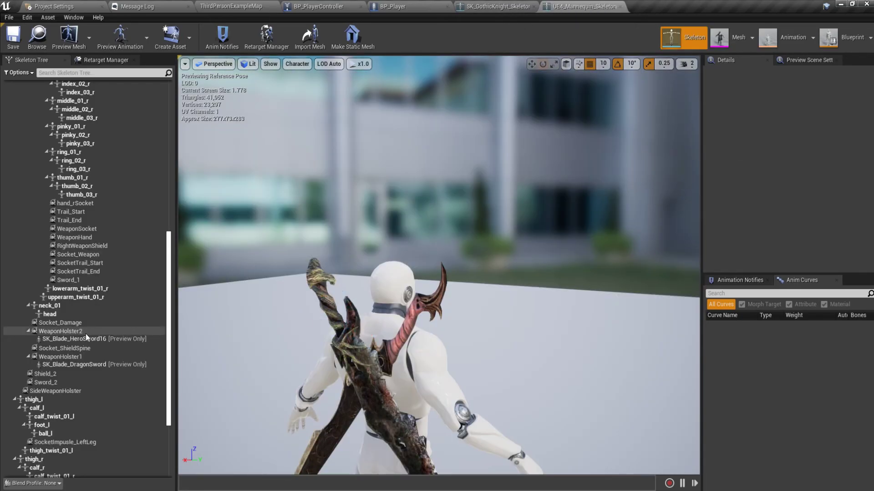
{"action": "left_click", "coordinate": [86, 357]}
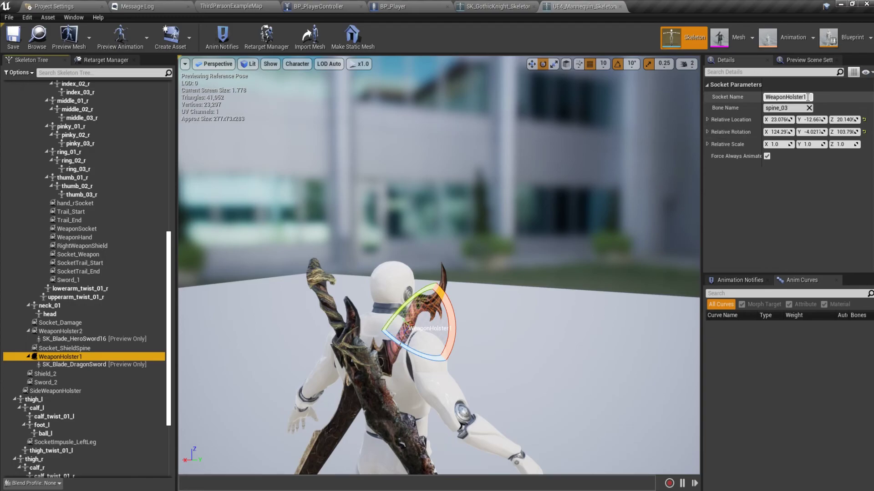
{"action": "left_click", "coordinate": [485, 6]}
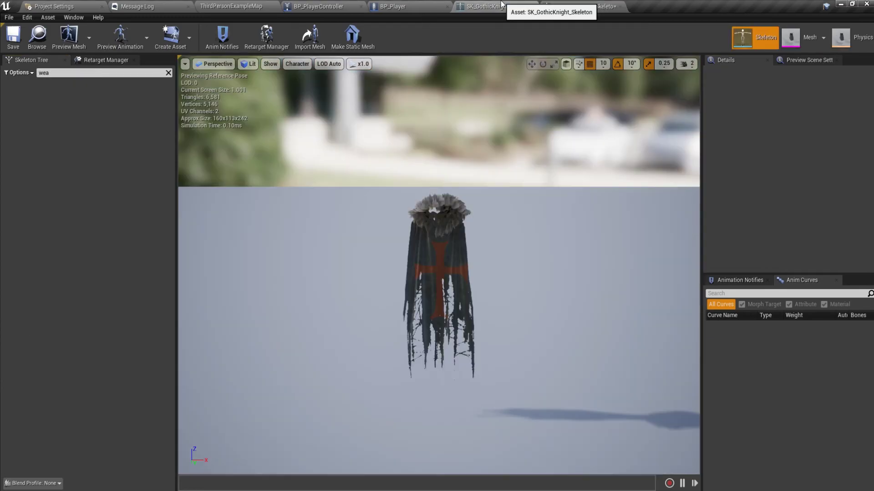
{"action": "left_click", "coordinate": [399, 6]}
{"action": "left_click", "coordinate": [318, 5]}
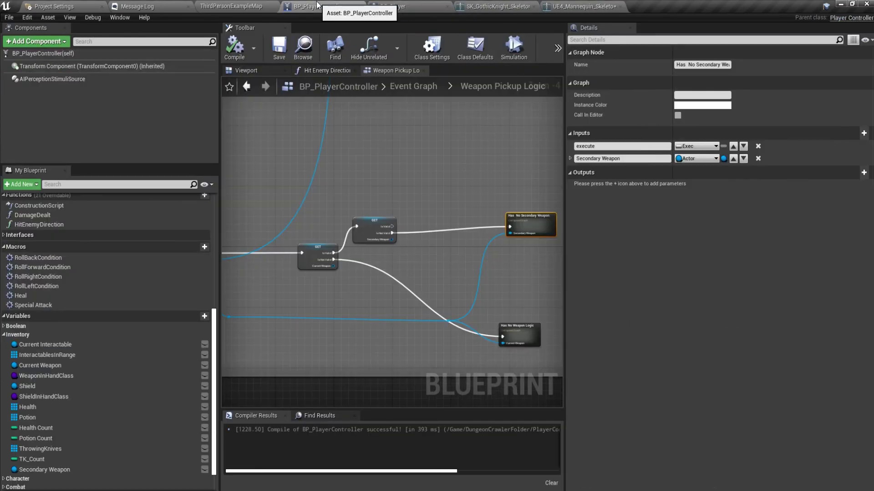
{"action": "double_click", "coordinate": [541, 225]}
{"action": "scroll", "coordinate": [353, 206], "scroll_direction": "up", "scroll_amount": 3}
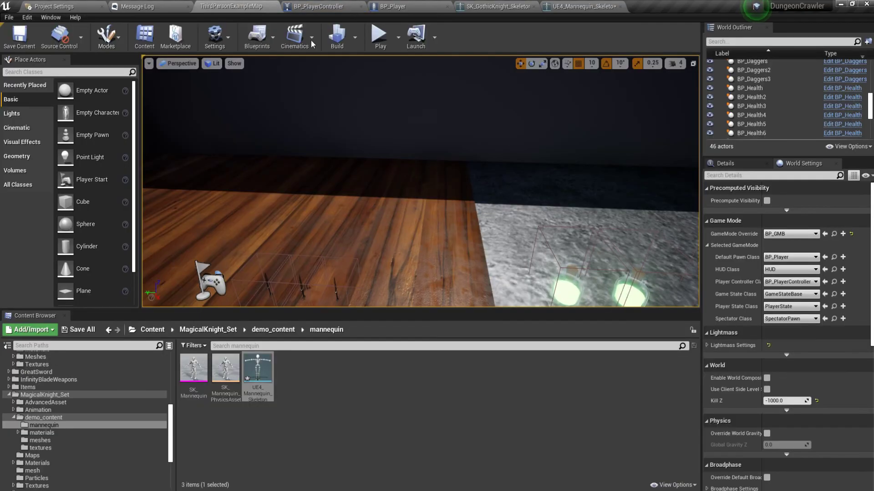
- Run a short play-test walking onto the wooden floor, then stop it
{"action": "left_click", "coordinate": [378, 43]}
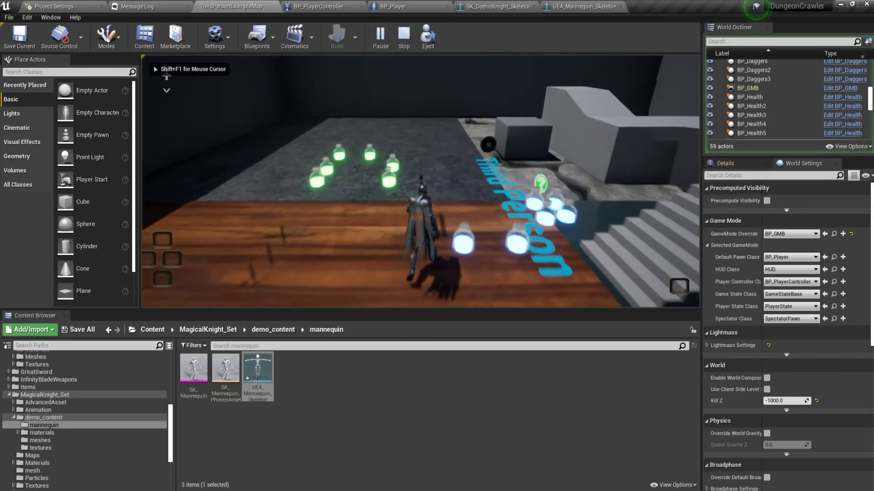
{"action": "key", "text": "w"}
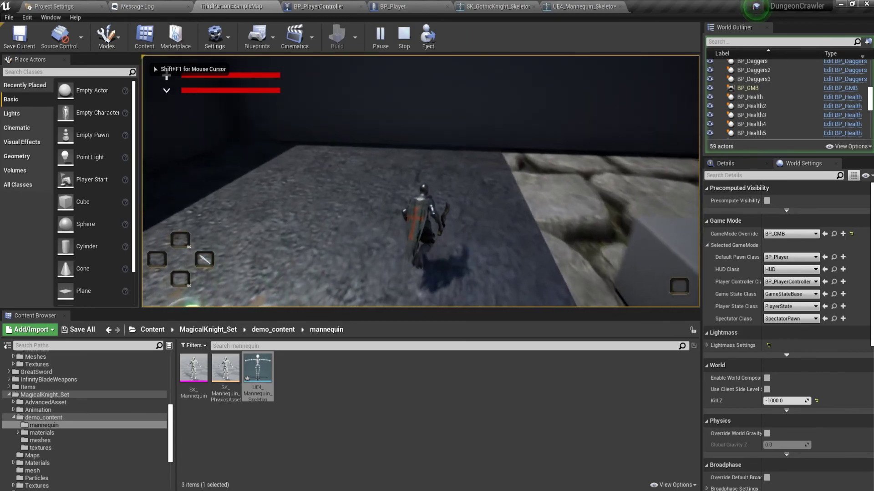
{"action": "mouse_move", "coordinate": [421, 181]}
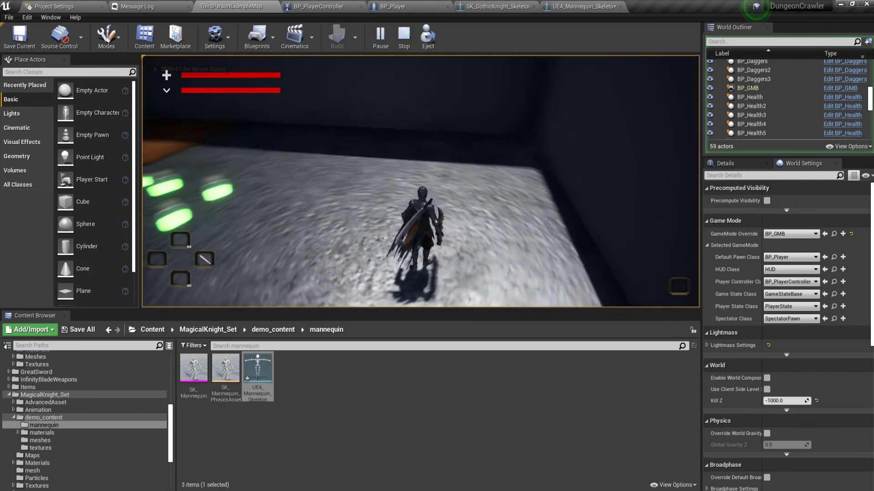
{"action": "key", "text": "w"}
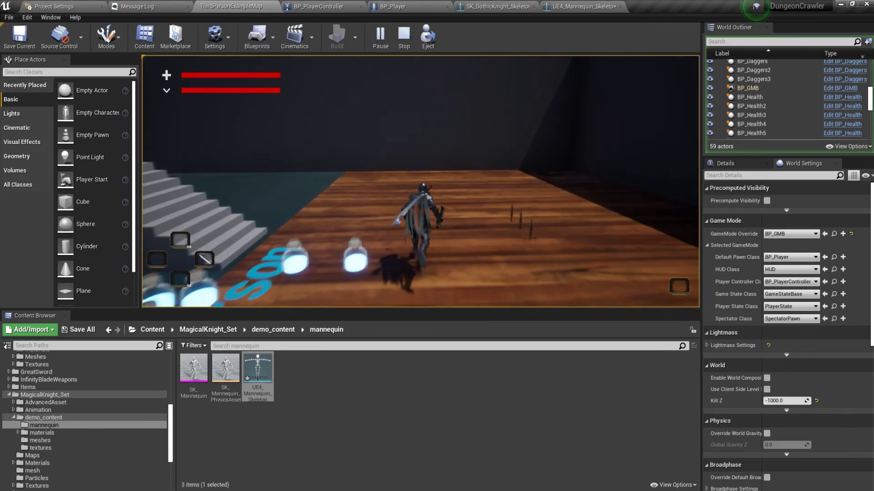
{"action": "key", "text": "Escape"}
- Replay the level, attack with the sword, walk among the glowing potions, then end play
{"action": "left_click", "coordinate": [380, 36]}
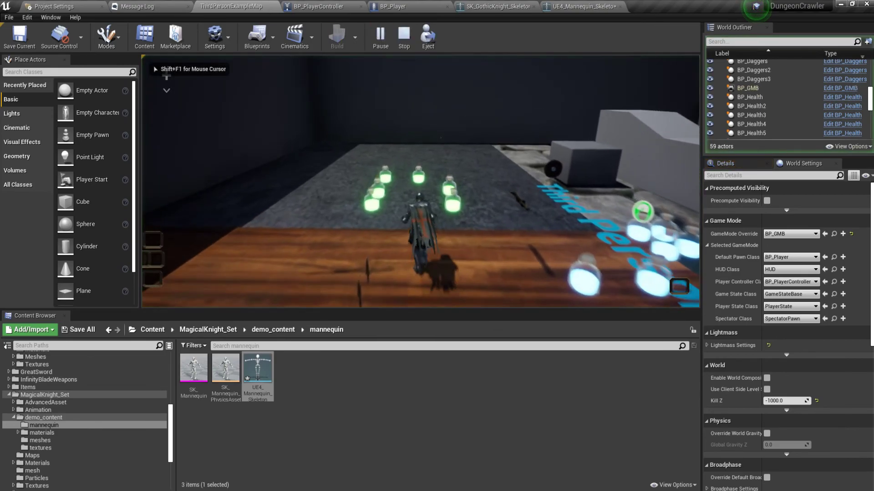
{"action": "key", "text": "w"}
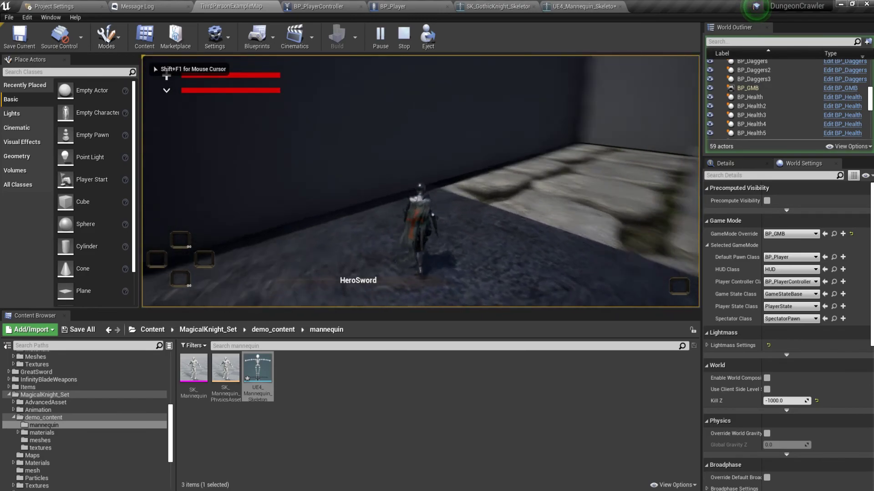
{"action": "left_click", "coordinate": [420, 181]}
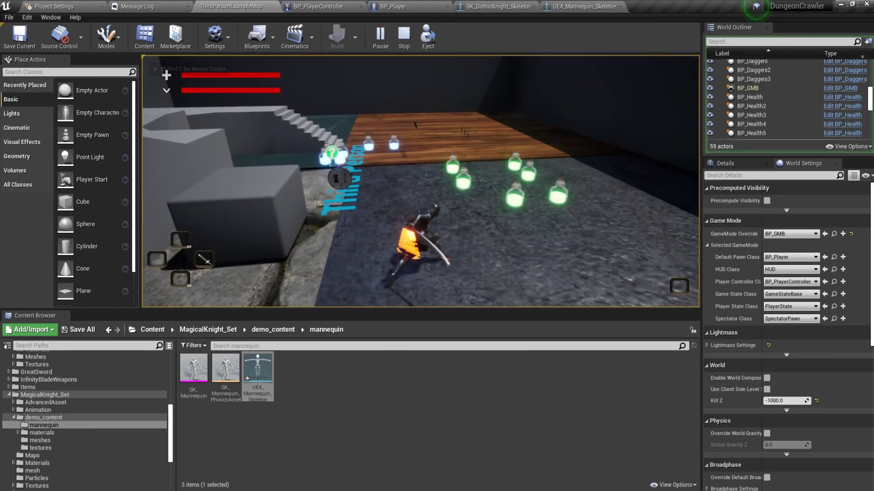
{"action": "key", "text": "w"}
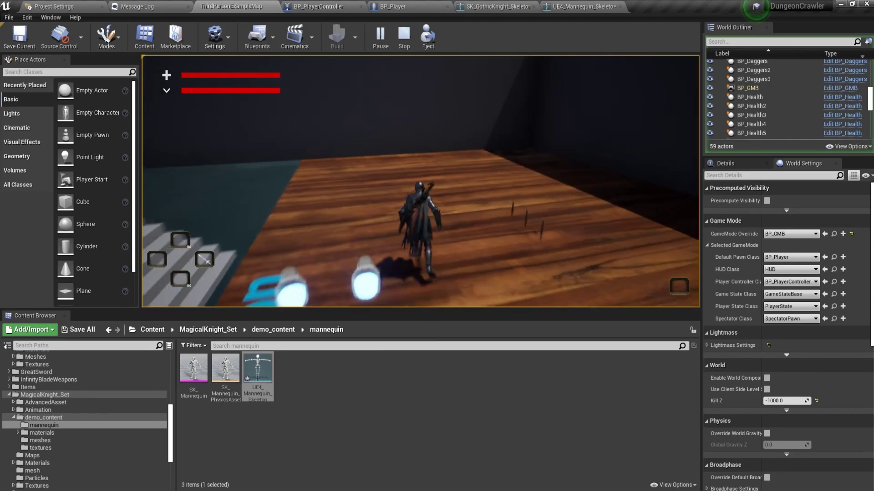
{"action": "key", "text": "w"}
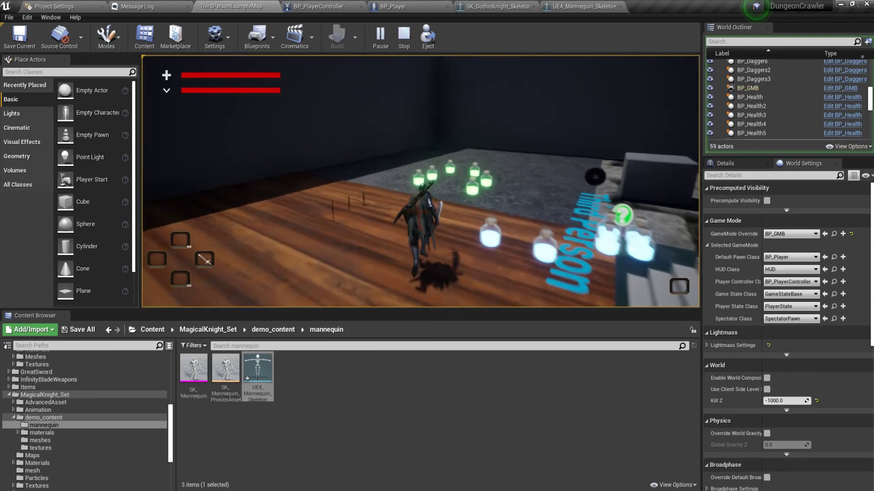
{"action": "key", "text": "w"}
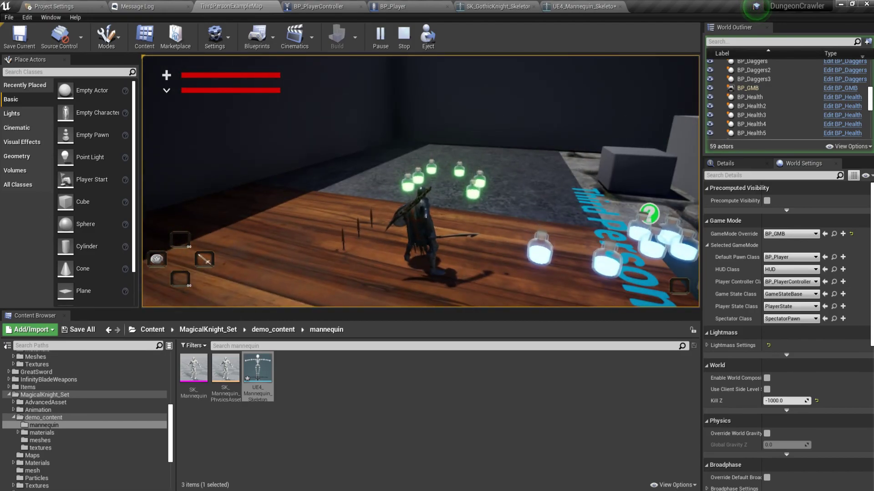
{"action": "key", "text": "Escape"}
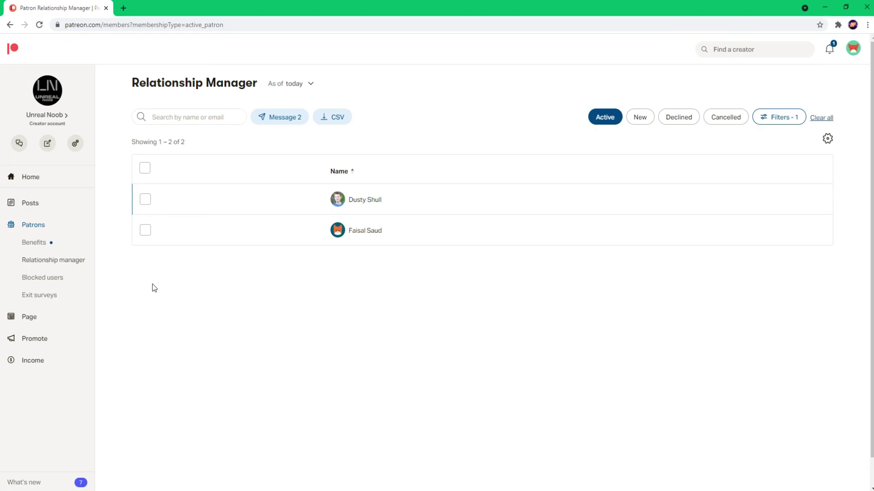
- Expand Posts in the Patreon creator sidebar
{"action": "left_click", "coordinate": [39, 208]}
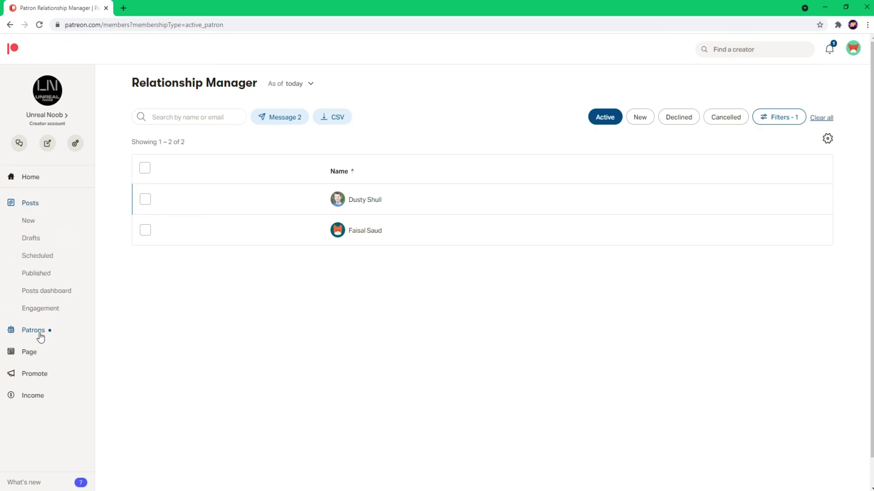